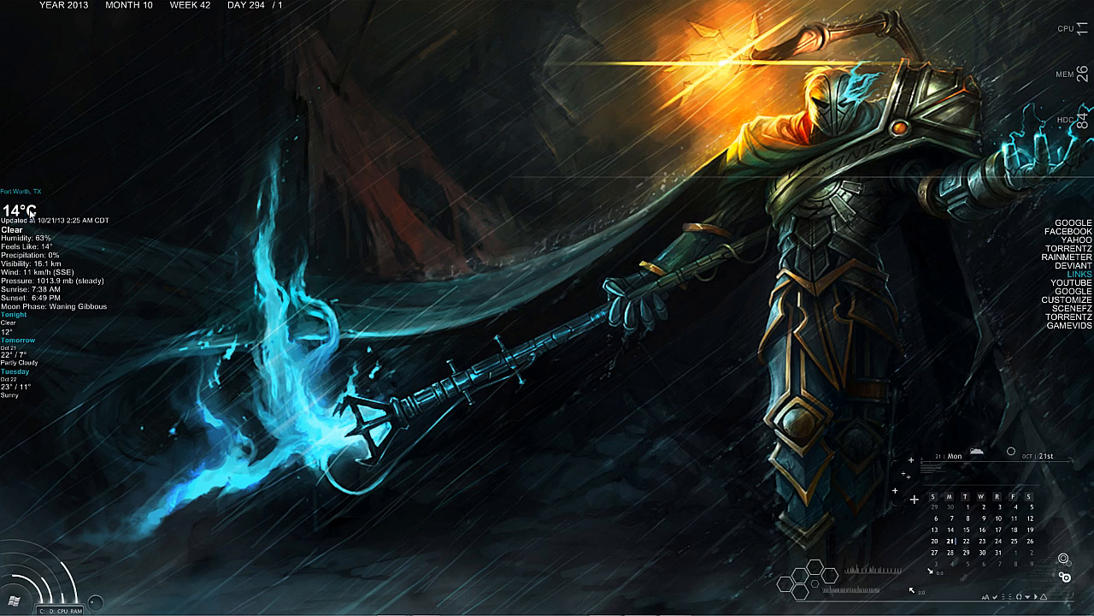
Move the desktop weather widget inward and place it back at the screen edge
{"action": "left_click_drag", "start_coordinate": [25, 208], "coordinate": [135, 201]}
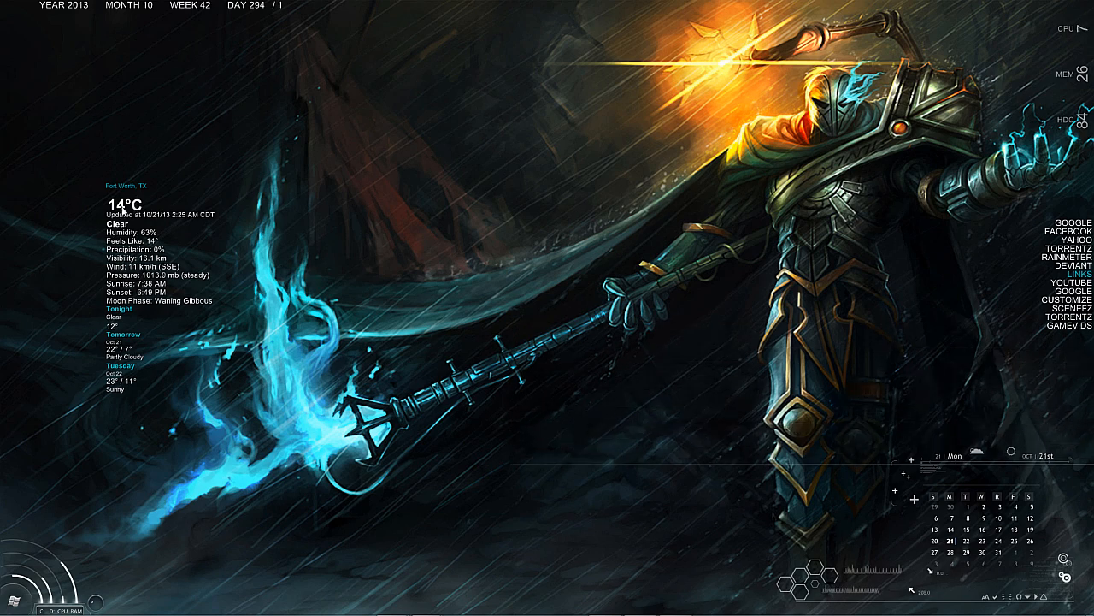
{"action": "left_click_drag", "start_coordinate": [118, 220], "coordinate": [13, 226]}
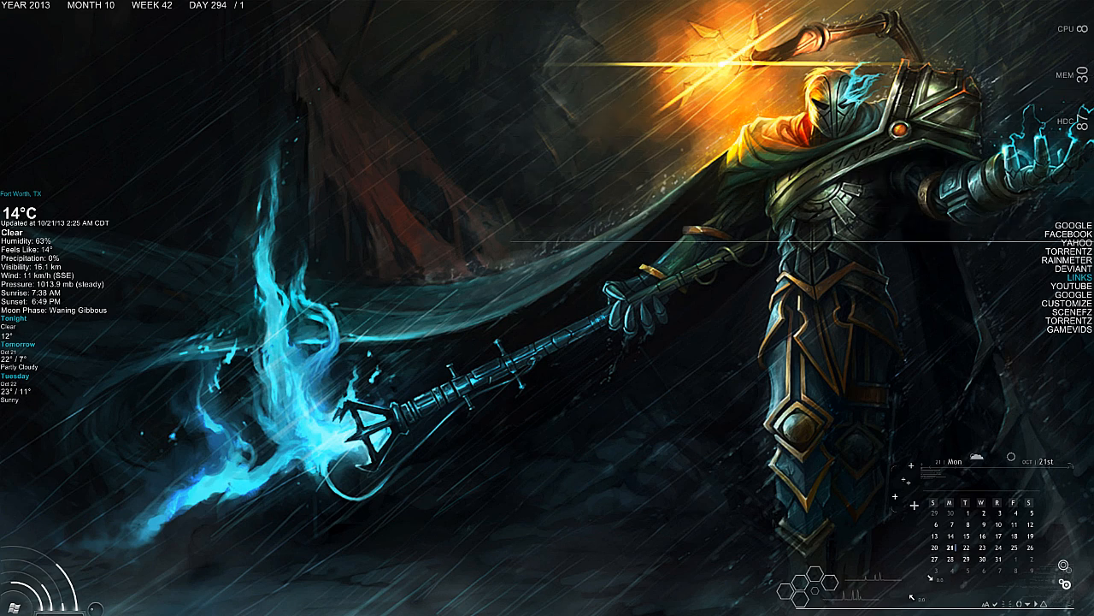
Switch to Firefox and view the Google results for "windows speech recogniton macro"
{"action": "mouse_move", "coordinate": [557, 613]}
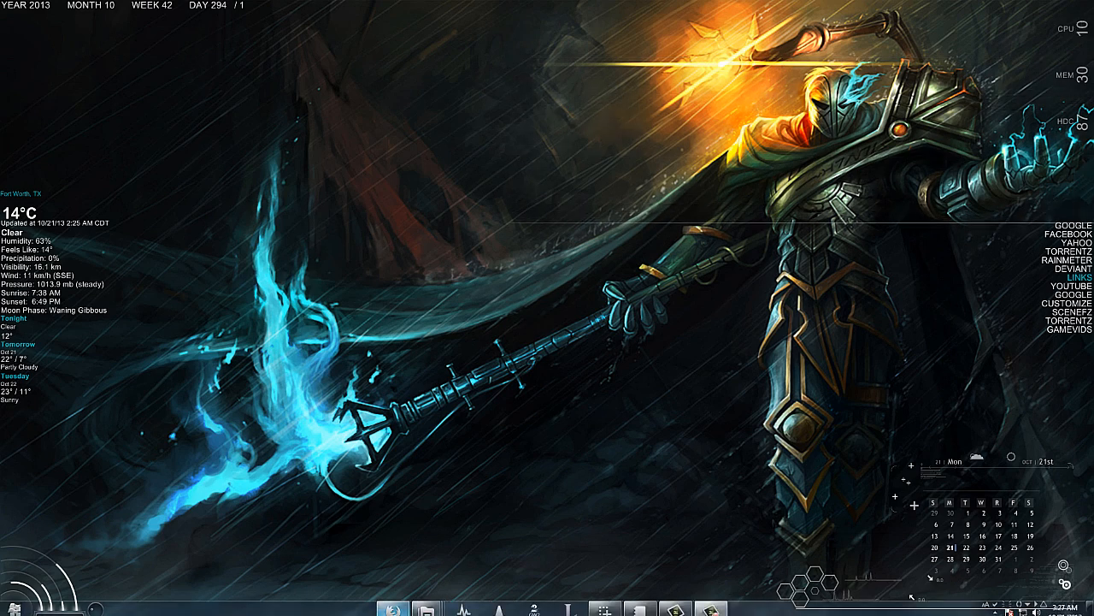
{"action": "left_click", "coordinate": [393, 608]}
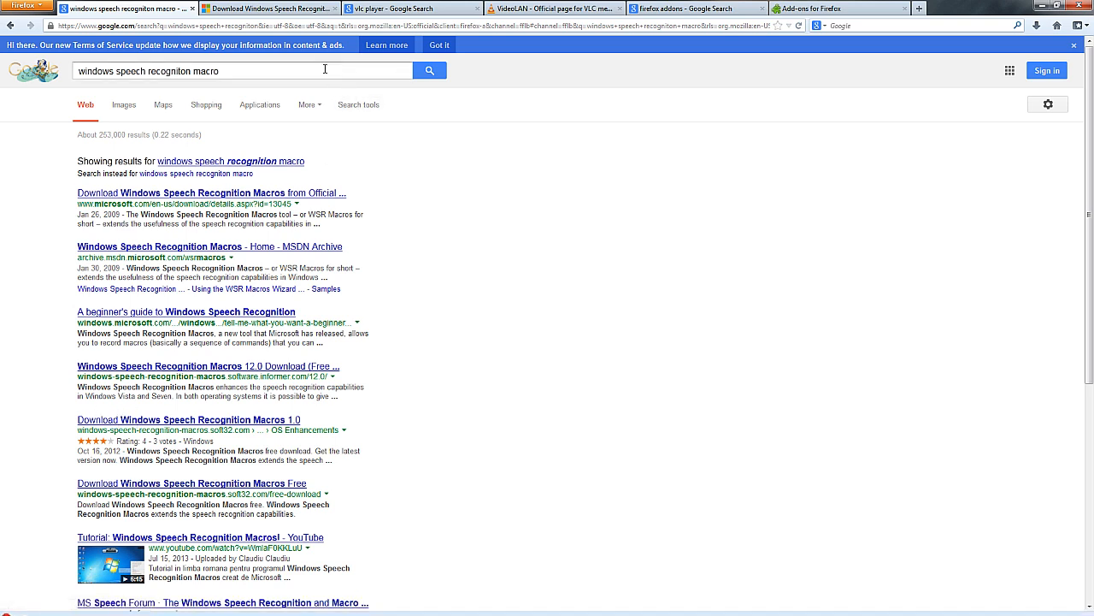
{"action": "left_click_drag", "start_coordinate": [326, 69], "coordinate": [75, 83]}
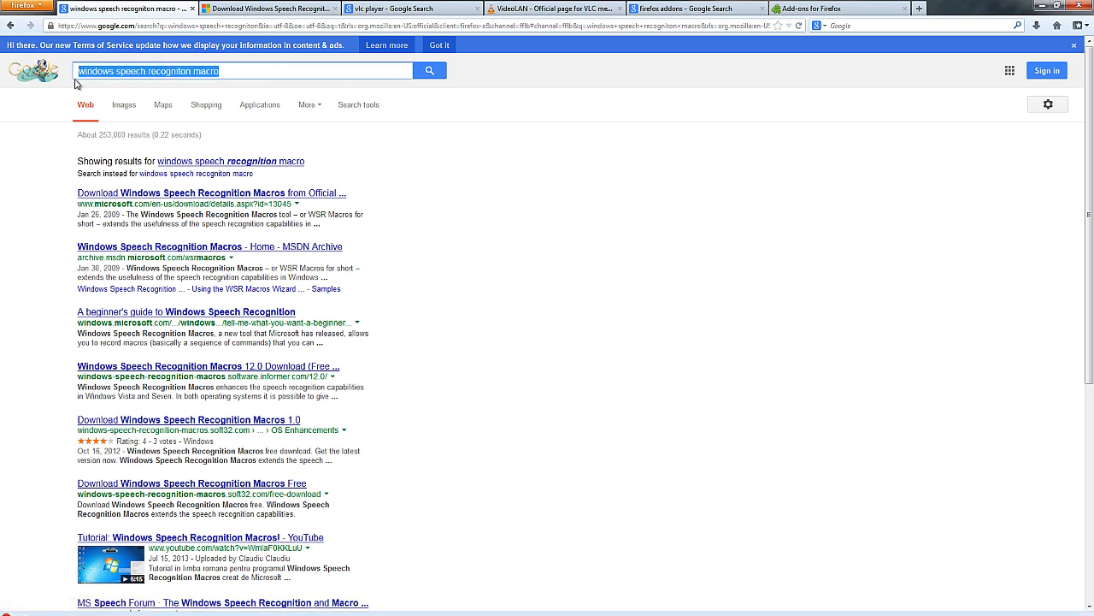
{"action": "left_click", "coordinate": [52, 149]}
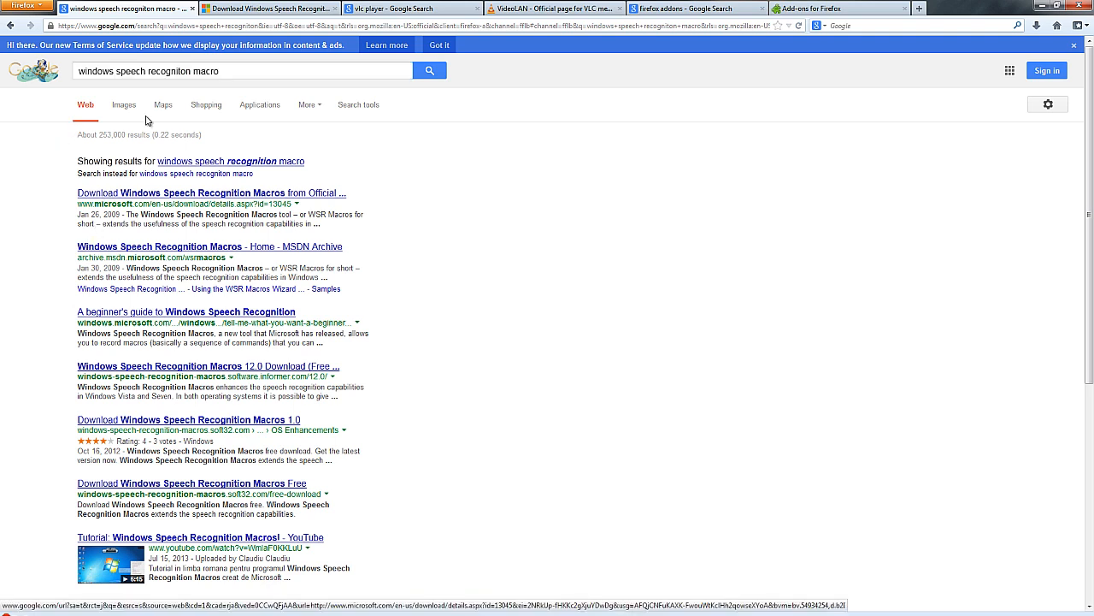
Continue the Windows Speech Recognition Macros download to Genuine Windows Validation and start the validation tool
{"action": "left_click", "coordinate": [263, 6]}
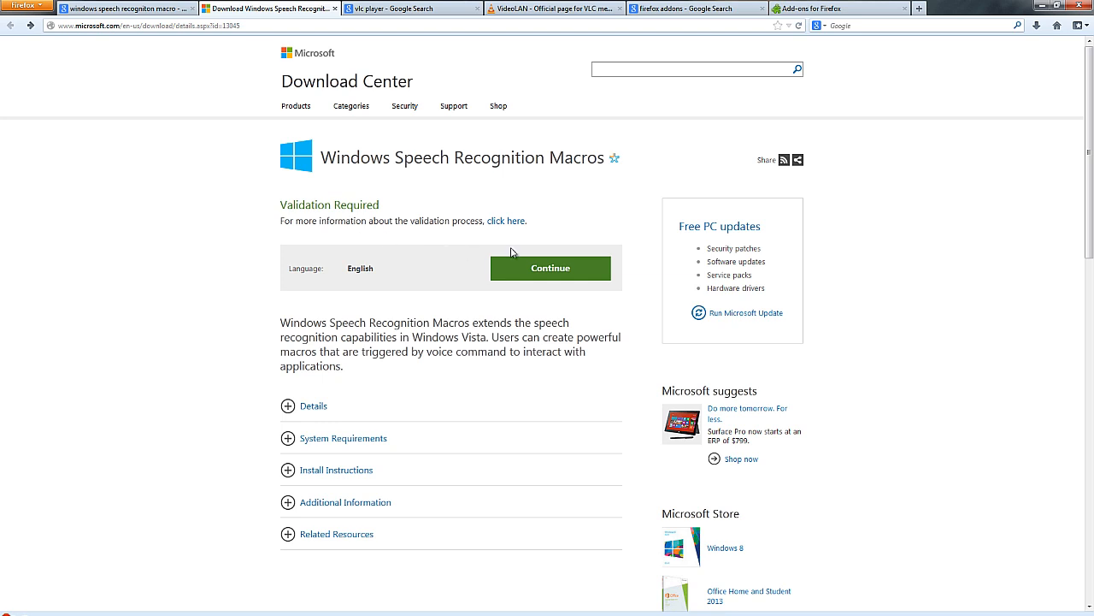
{"action": "left_click", "coordinate": [556, 268]}
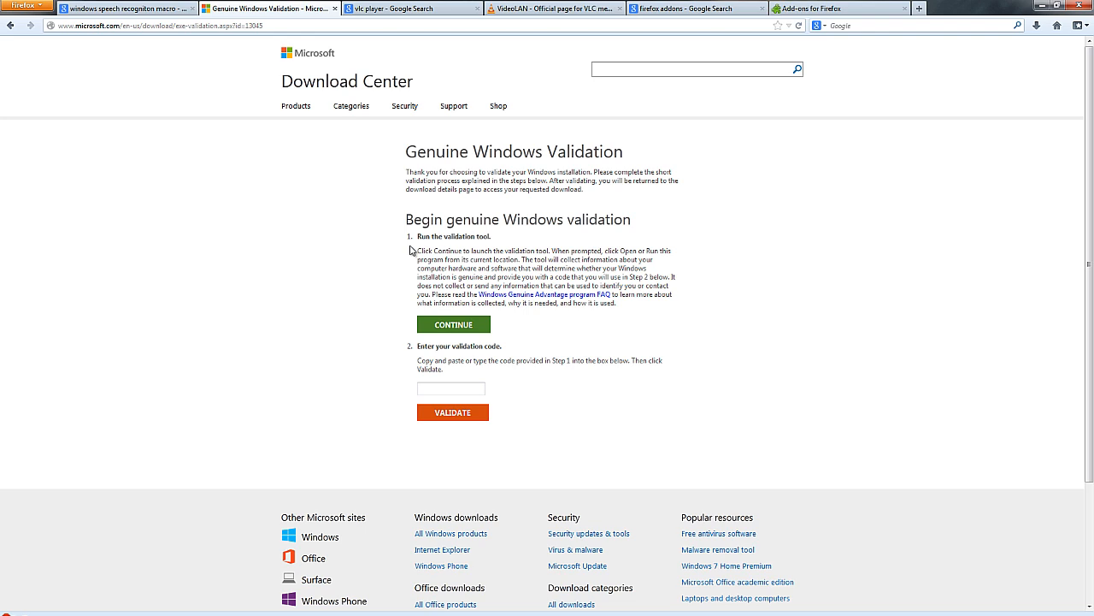
{"action": "left_click", "coordinate": [436, 324]}
Go from the "vlc player" search results to the VideoLAN site and open its VLC for Windows download page
{"action": "left_click", "coordinate": [421, 8]}
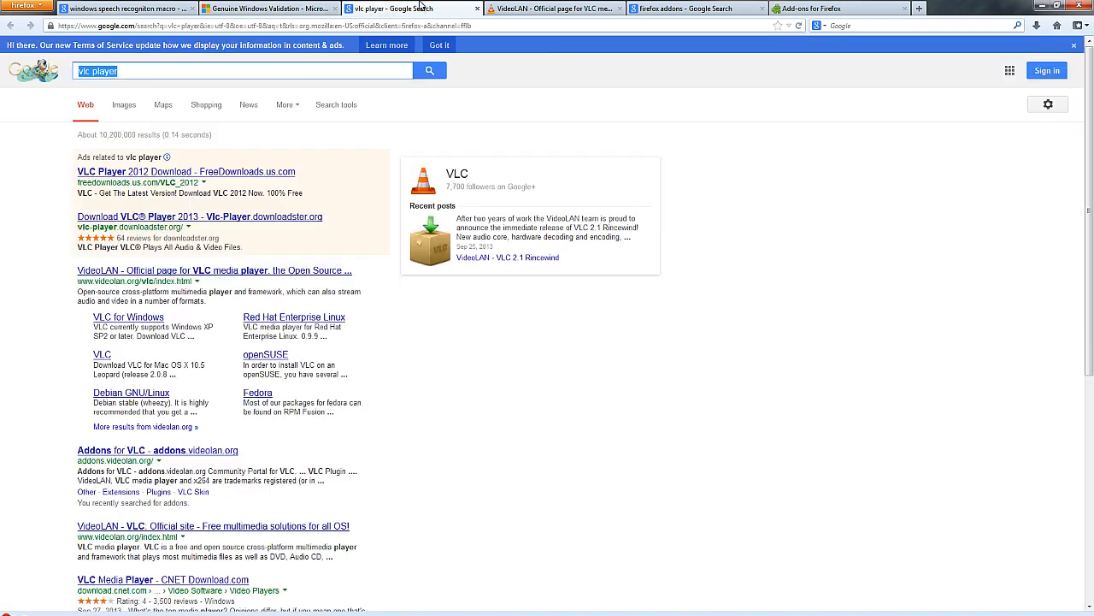
{"action": "left_click", "coordinate": [149, 73]}
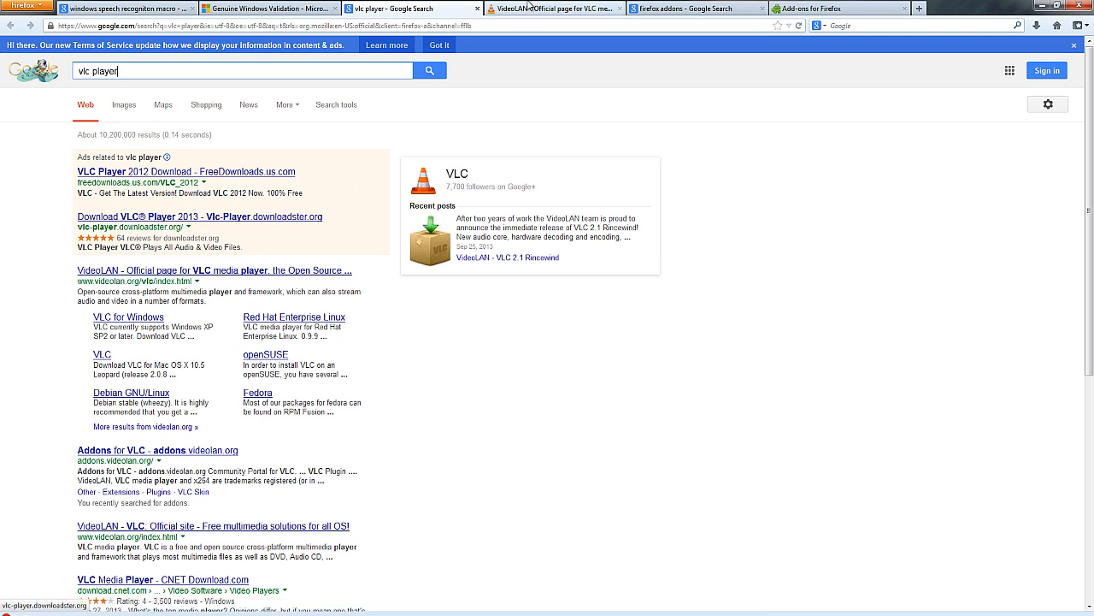
{"action": "left_click", "coordinate": [554, 8]}
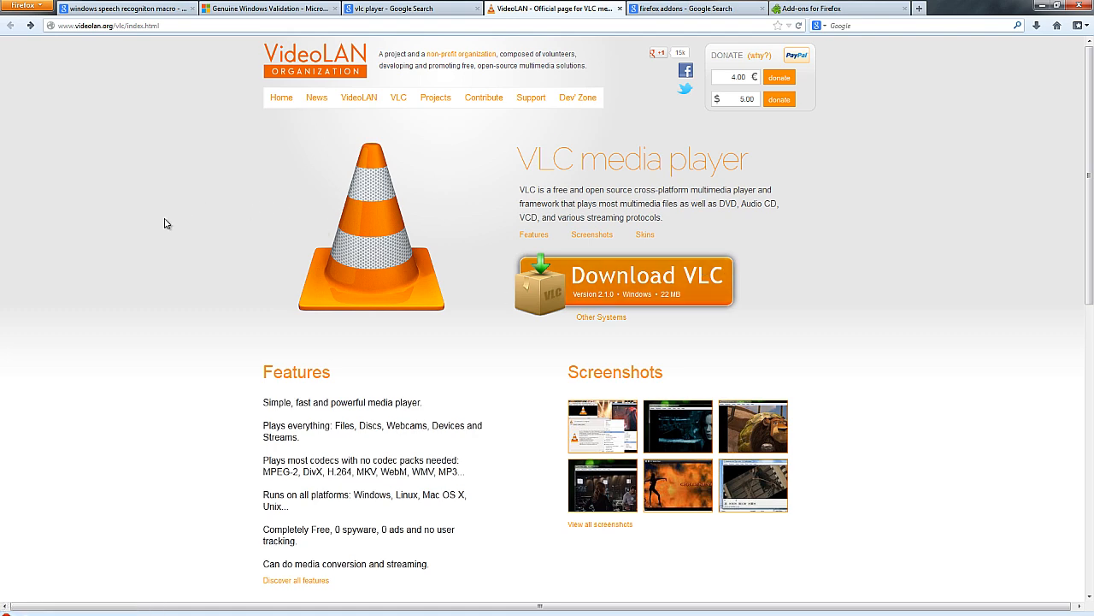
{"action": "scroll", "coordinate": [156, 218], "scroll_direction": "down", "scroll_amount": 4}
{"action": "scroll", "coordinate": [154, 215], "scroll_direction": "down", "scroll_amount": 3}
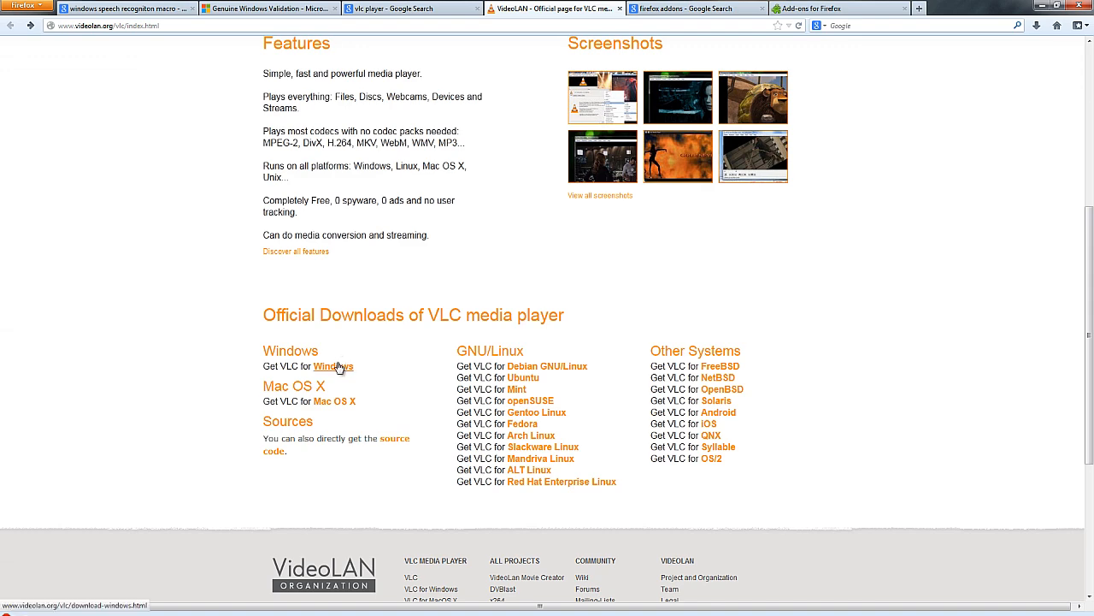
{"action": "left_click", "coordinate": [334, 366]}
{"action": "scroll", "coordinate": [466, 333], "scroll_direction": "down", "scroll_amount": 4}
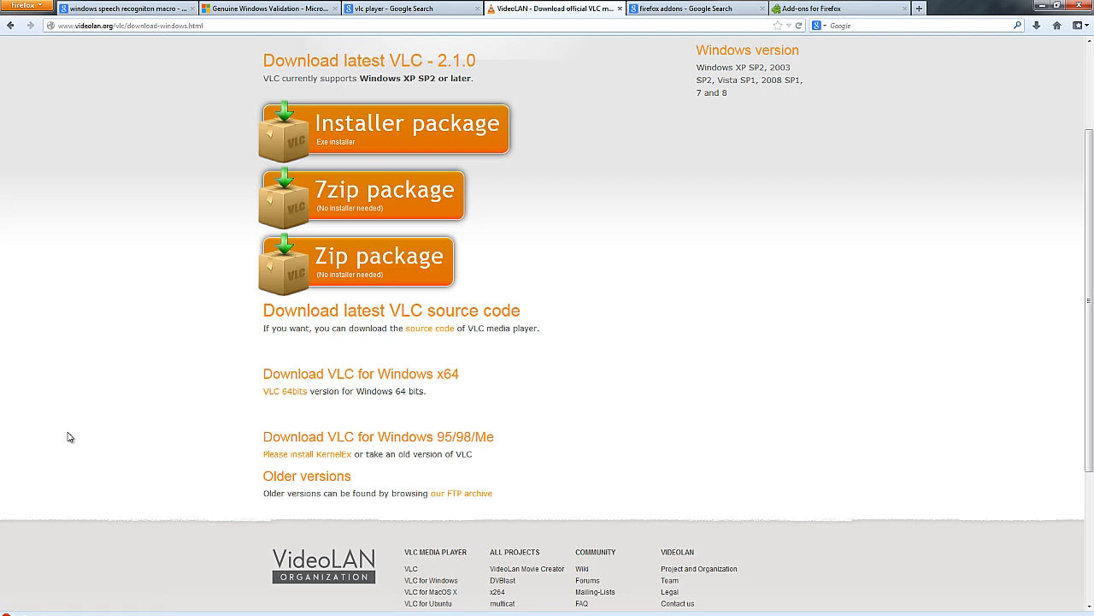
Check the computer's system type in the system properties and return to the VLC for Windows download page
{"action": "left_click", "coordinate": [14, 609]}
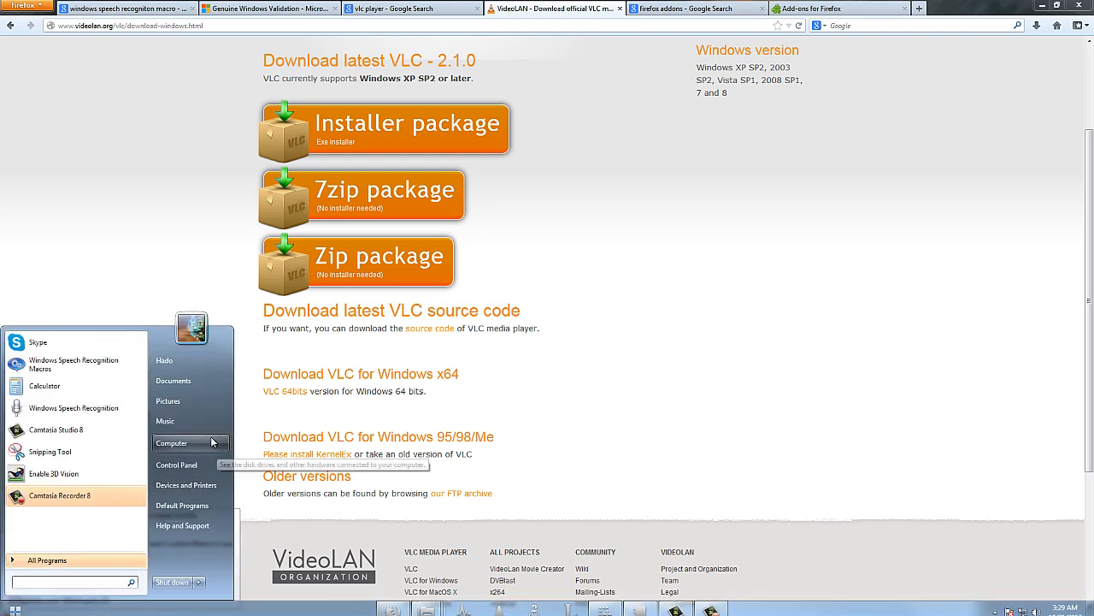
{"action": "left_click", "coordinate": [211, 442]}
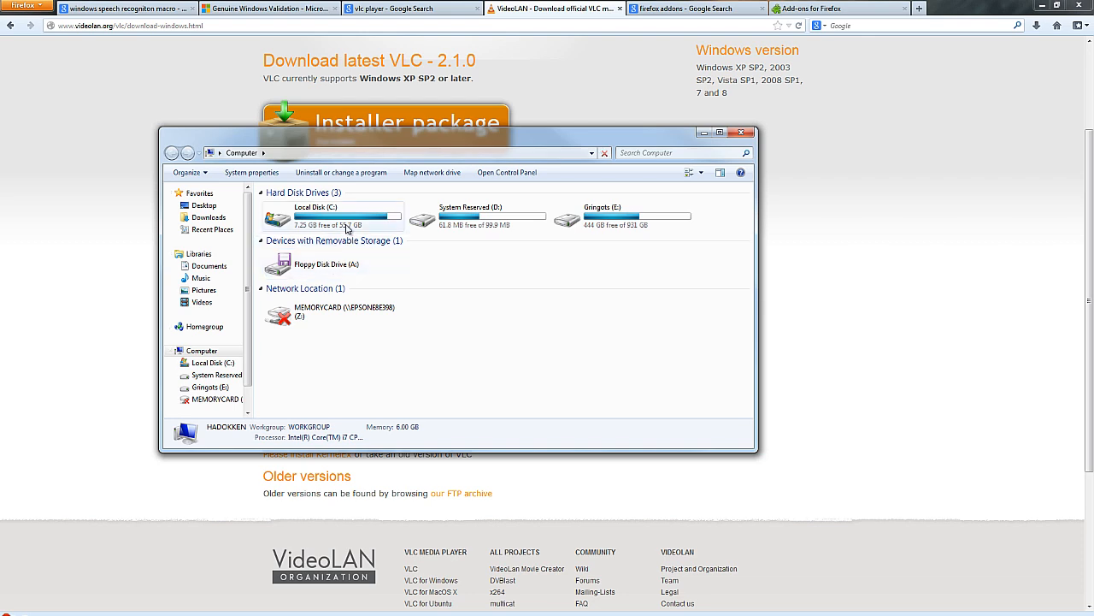
{"action": "left_click", "coordinate": [346, 228]}
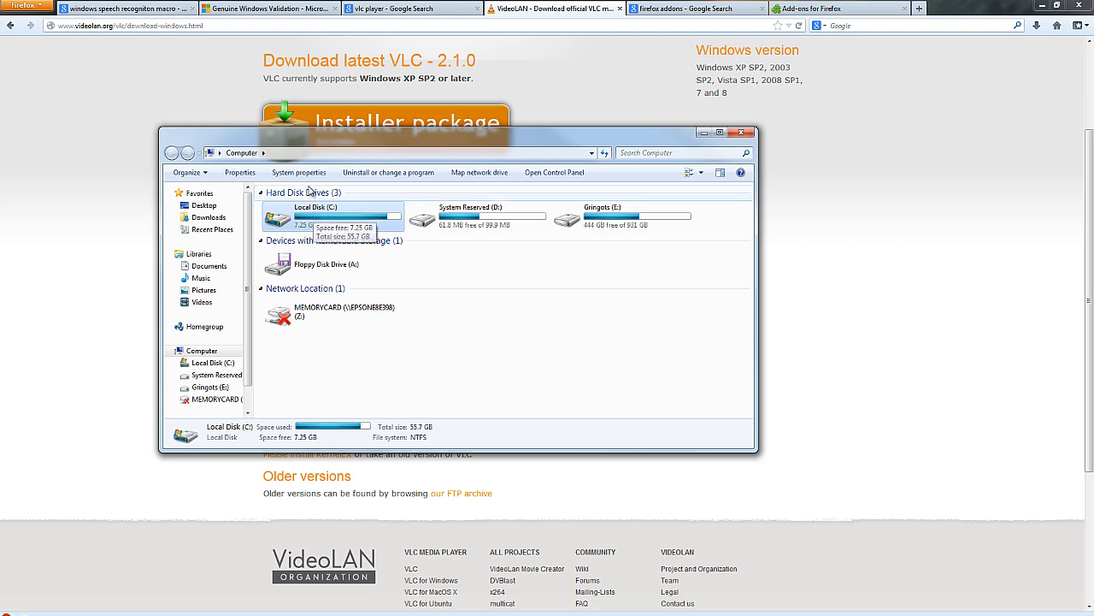
{"action": "left_click", "coordinate": [304, 173]}
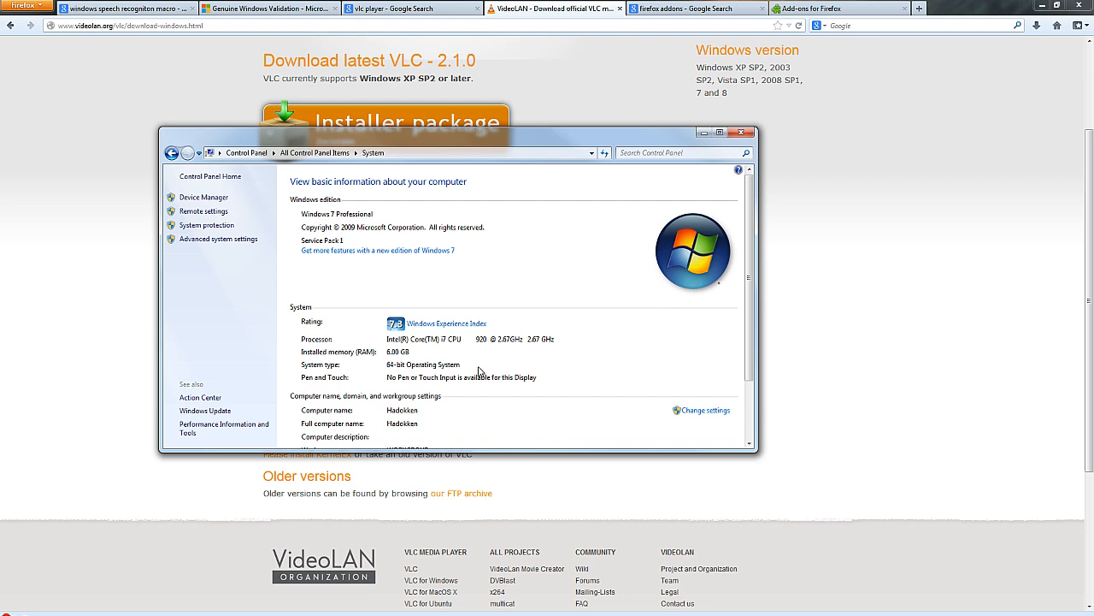
{"action": "left_click", "coordinate": [741, 133]}
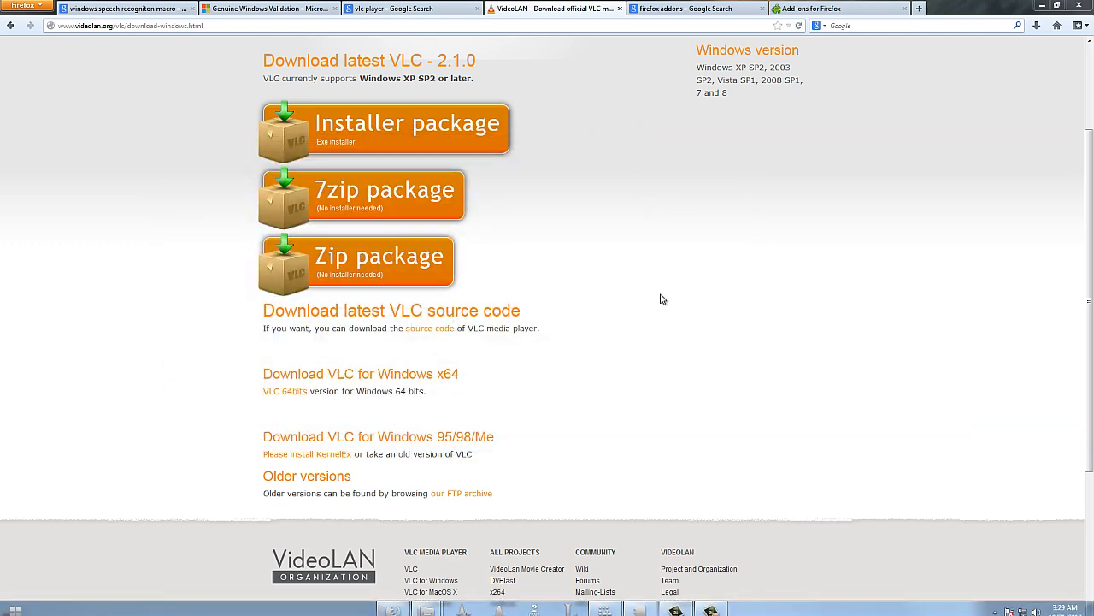
{"action": "scroll", "coordinate": [660, 299], "scroll_direction": "up", "scroll_amount": 3}
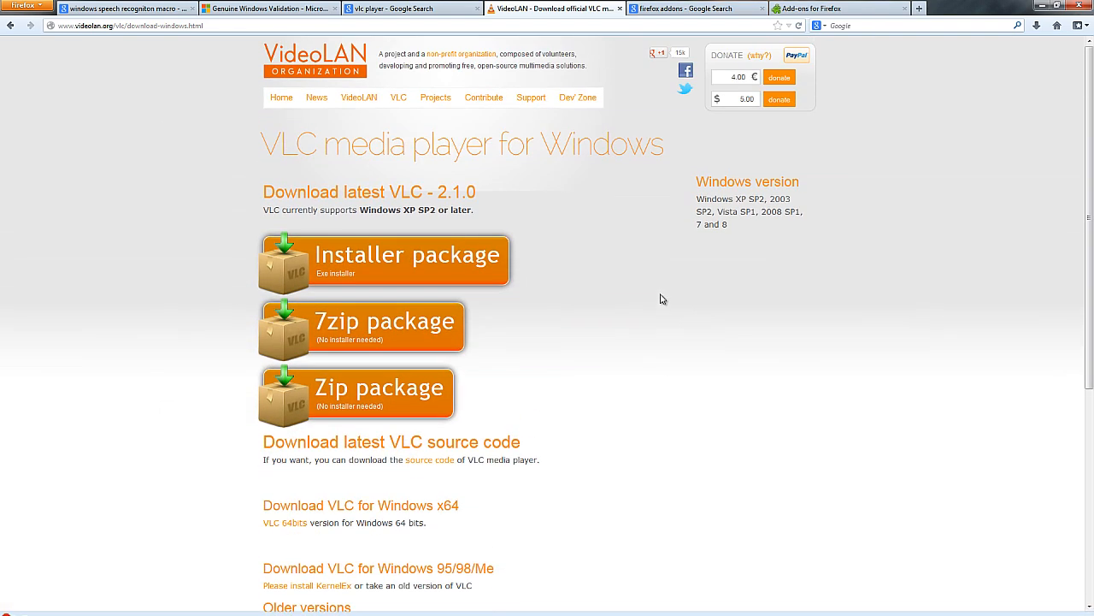
Go from the "firefox addons" search results to the Firefox Add-ons site and search it for "flashgot"
{"action": "left_click", "coordinate": [723, 8]}
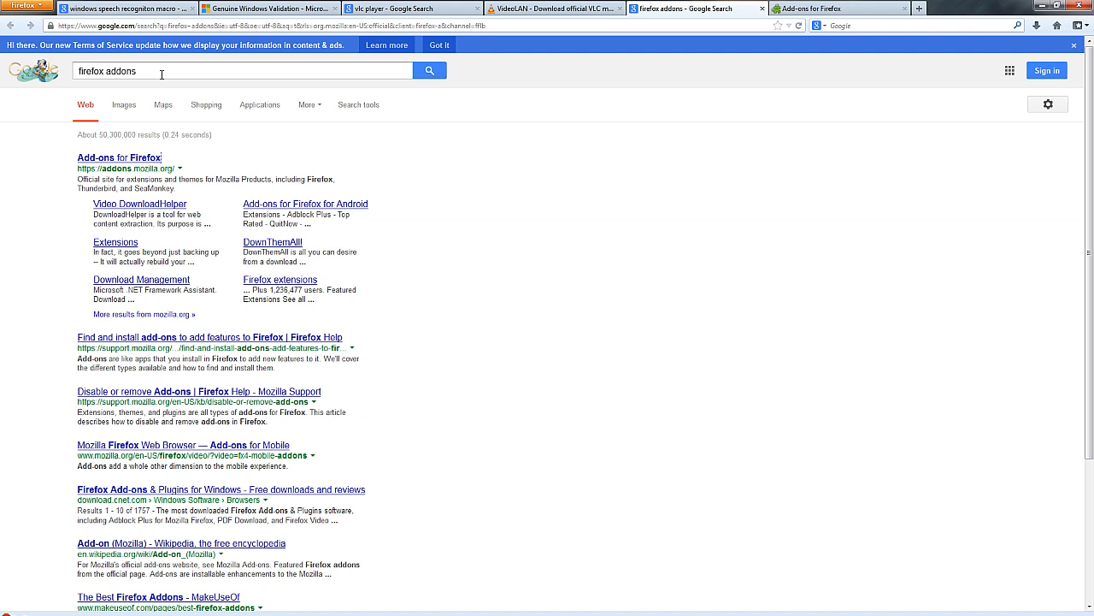
{"action": "triple_click", "coordinate": [162, 75]}
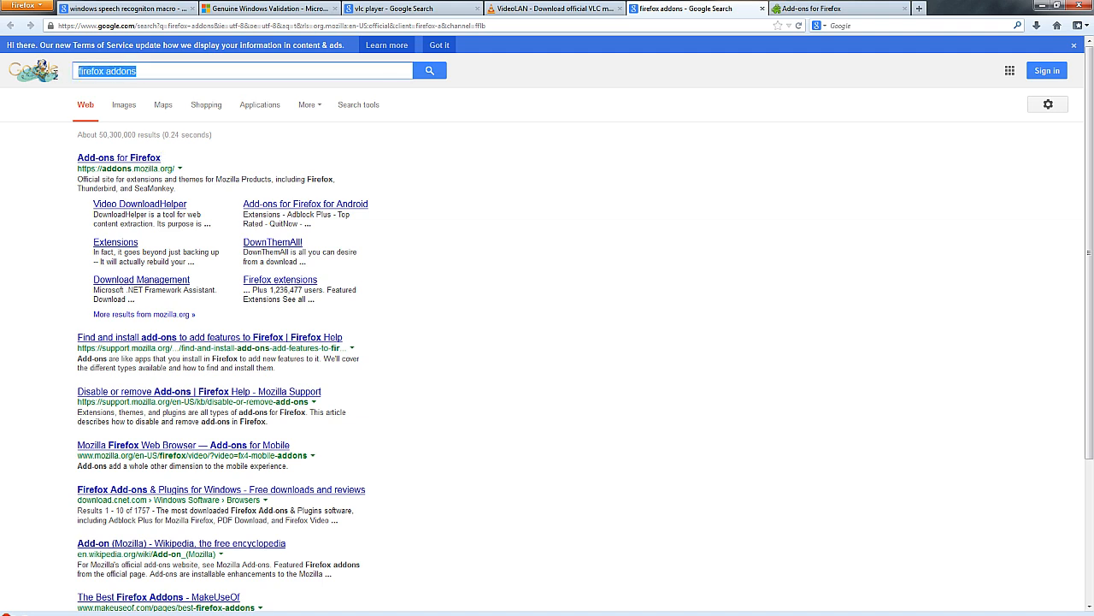
{"action": "left_click", "coordinate": [129, 91]}
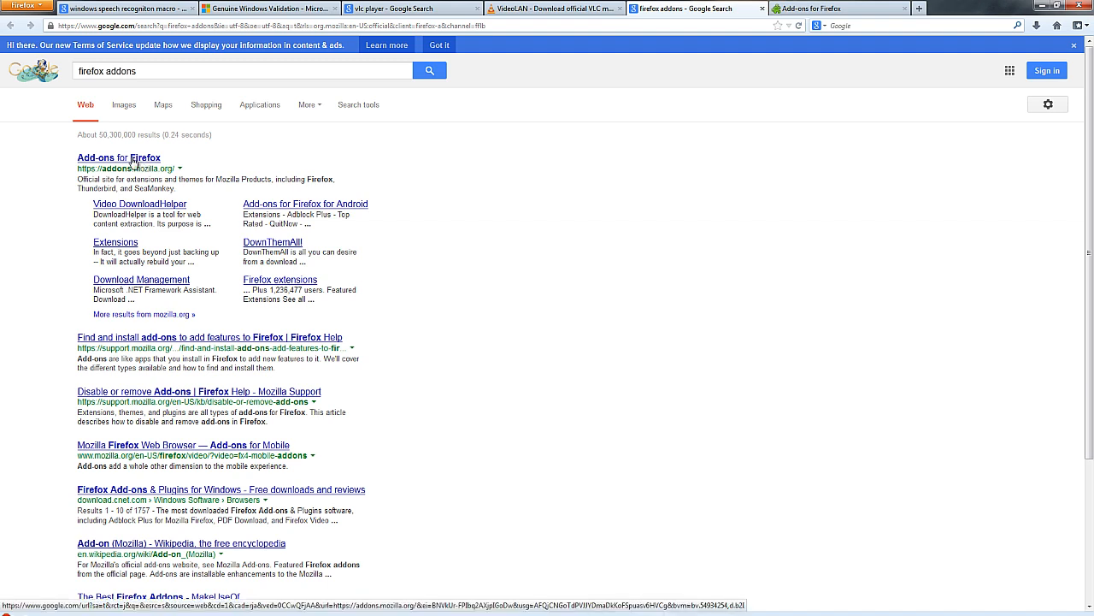
{"action": "left_click", "coordinate": [774, 7]}
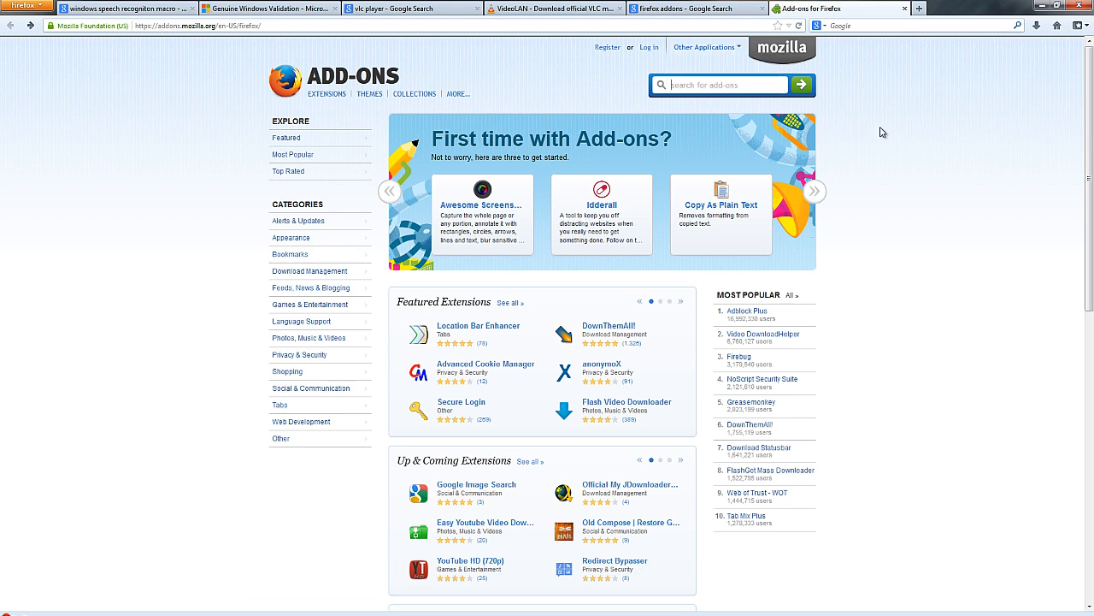
{"action": "type", "text": "hgot"}
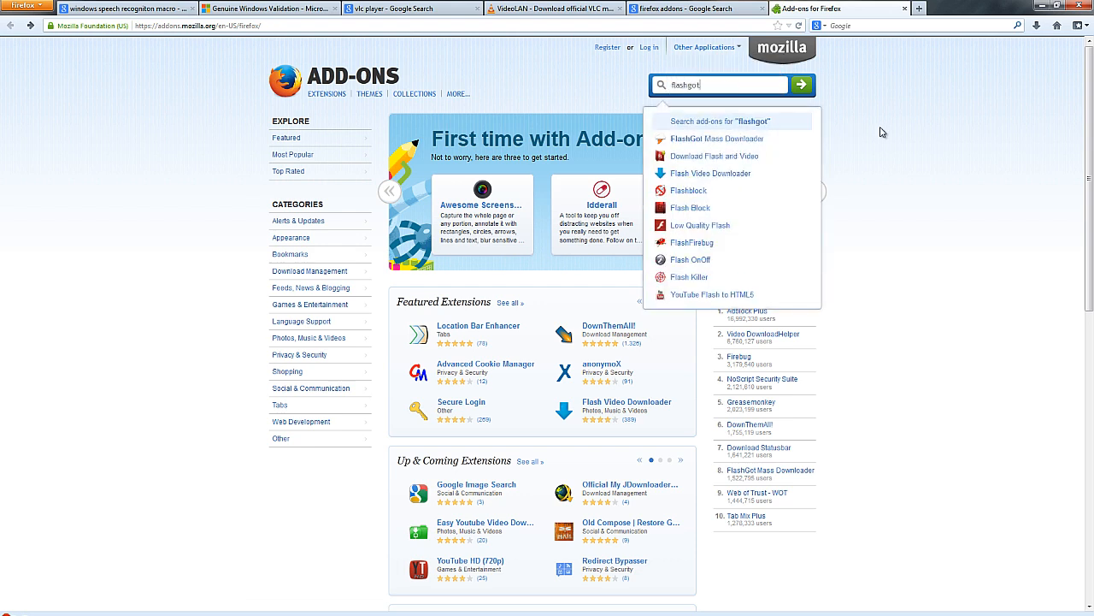
{"action": "key", "text": "Return"}
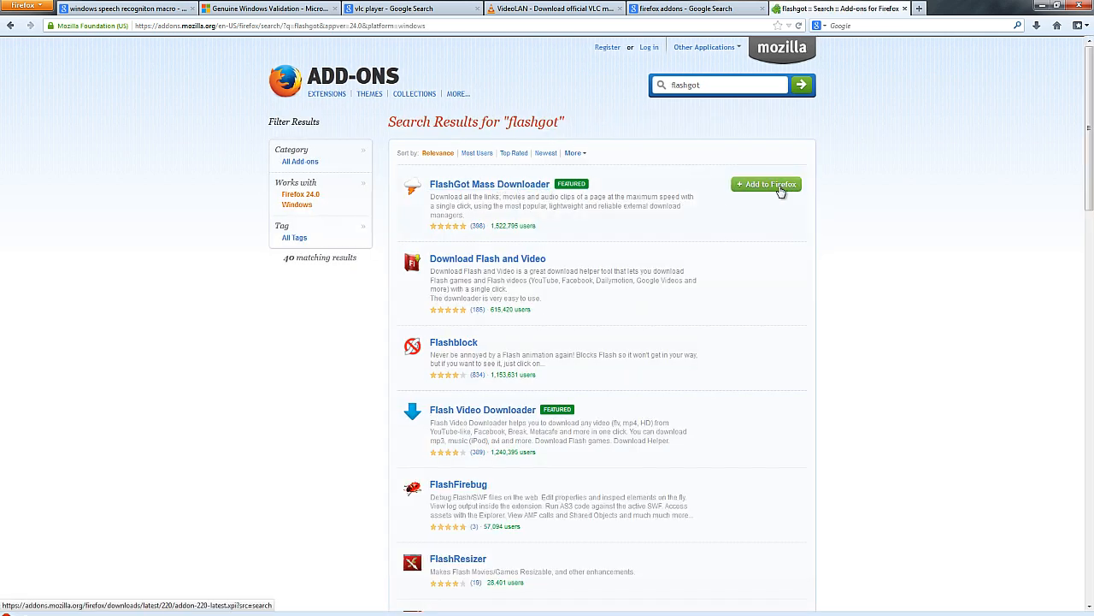
Start adding FlashGot Mass Downloader to Firefox and dismiss the Software Installation dialog
{"action": "left_click", "coordinate": [769, 185]}
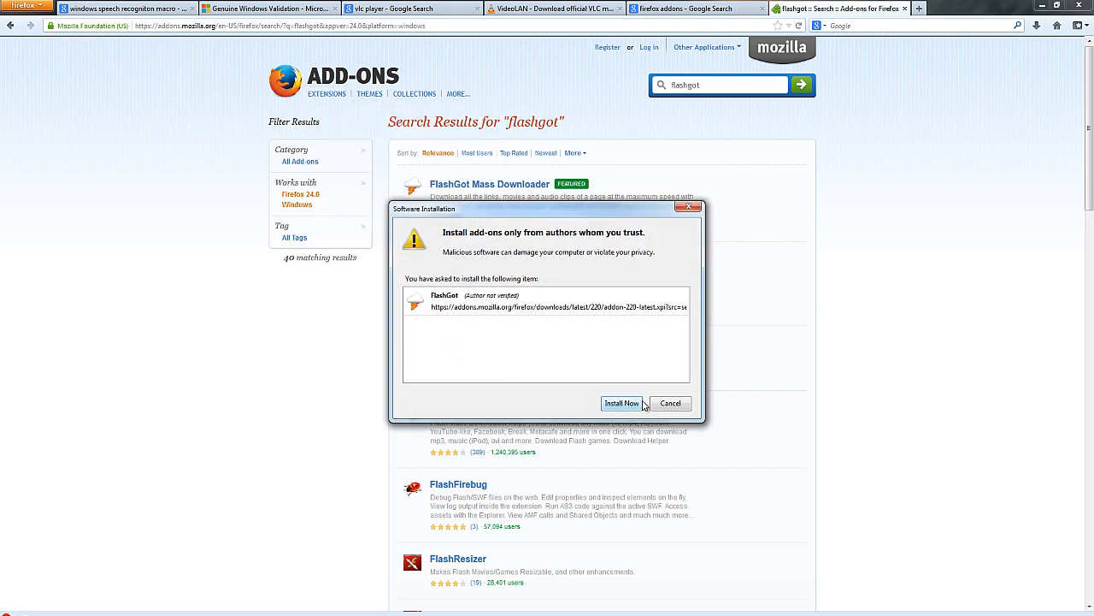
{"action": "left_click", "coordinate": [689, 208]}
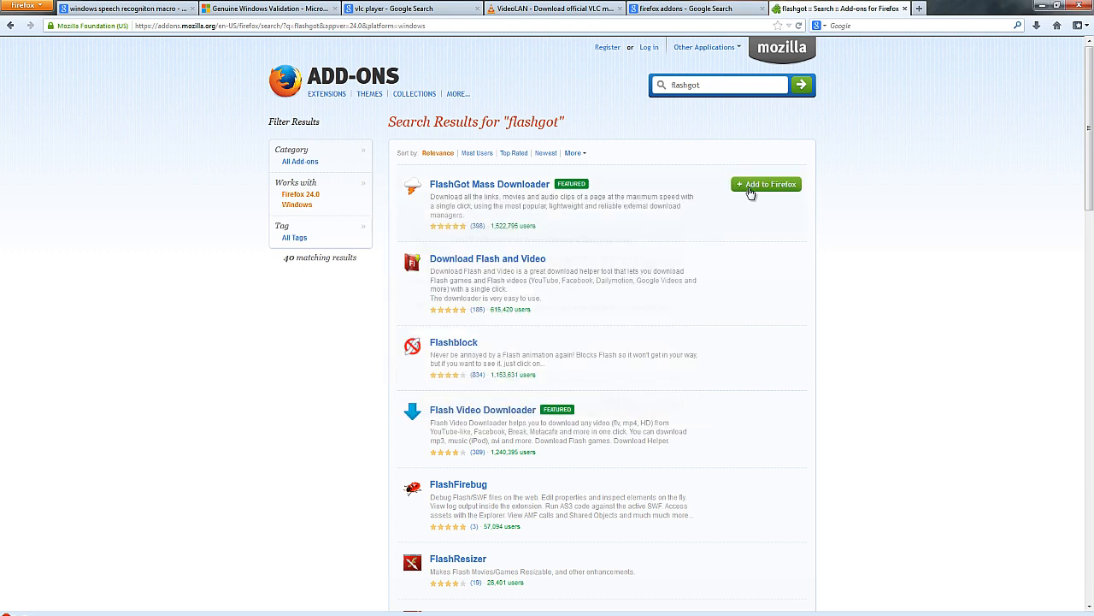
Open YouTube in a new tab, then open the "The Day of the Doctor - 50 year trailer" video and pause it
{"action": "left_click", "coordinate": [919, 9]}
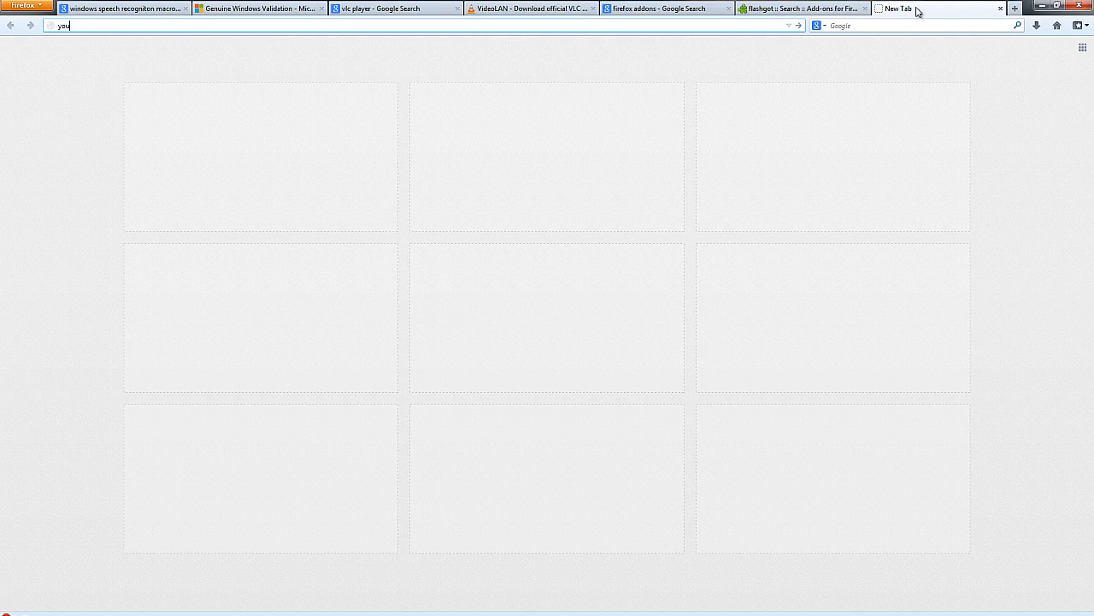
{"action": "type", "text": "youtube"}
{"action": "key", "text": "ctrl+Return"}
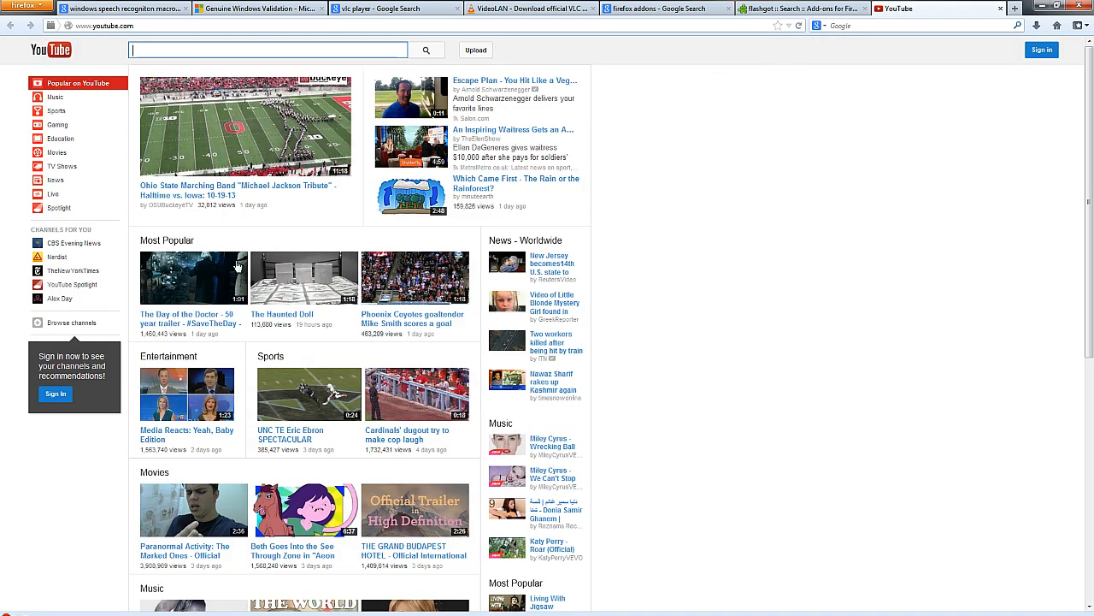
{"action": "left_click", "coordinate": [193, 290]}
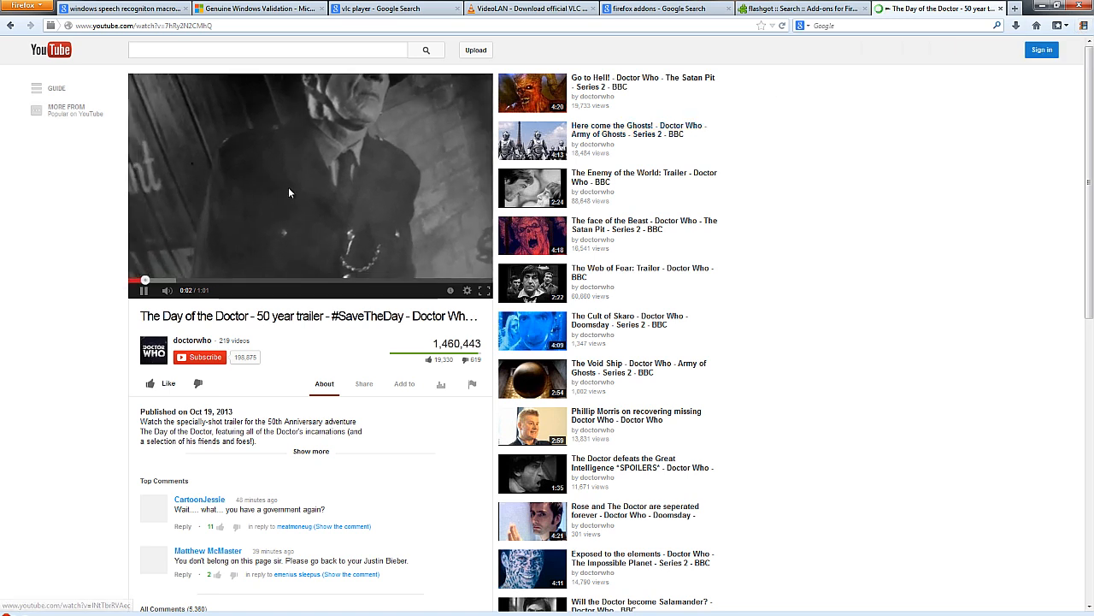
{"action": "left_click", "coordinate": [144, 292]}
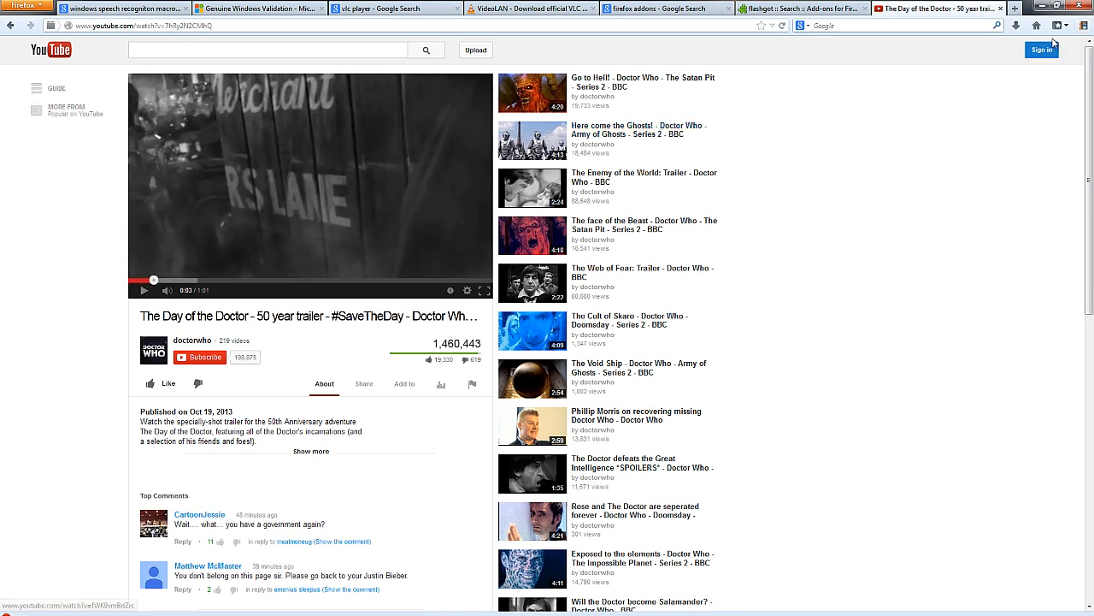
Choose only the video/webm item in FlashGot's media list for the trailer and close the dialog without downloading
{"action": "mouse_move", "coordinate": [1086, 29]}
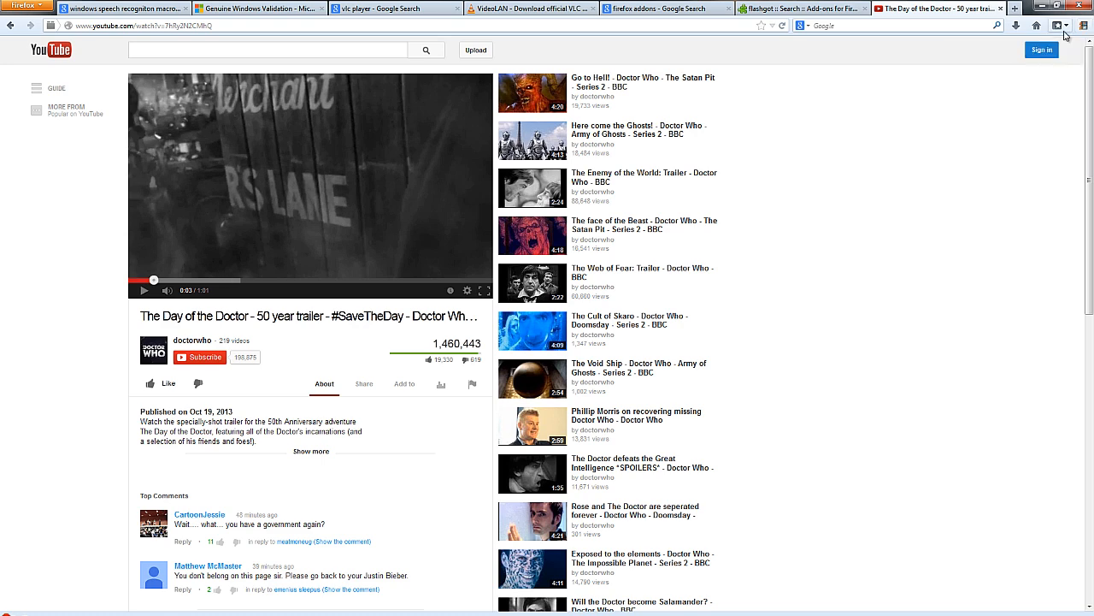
{"action": "left_click", "coordinate": [1083, 29]}
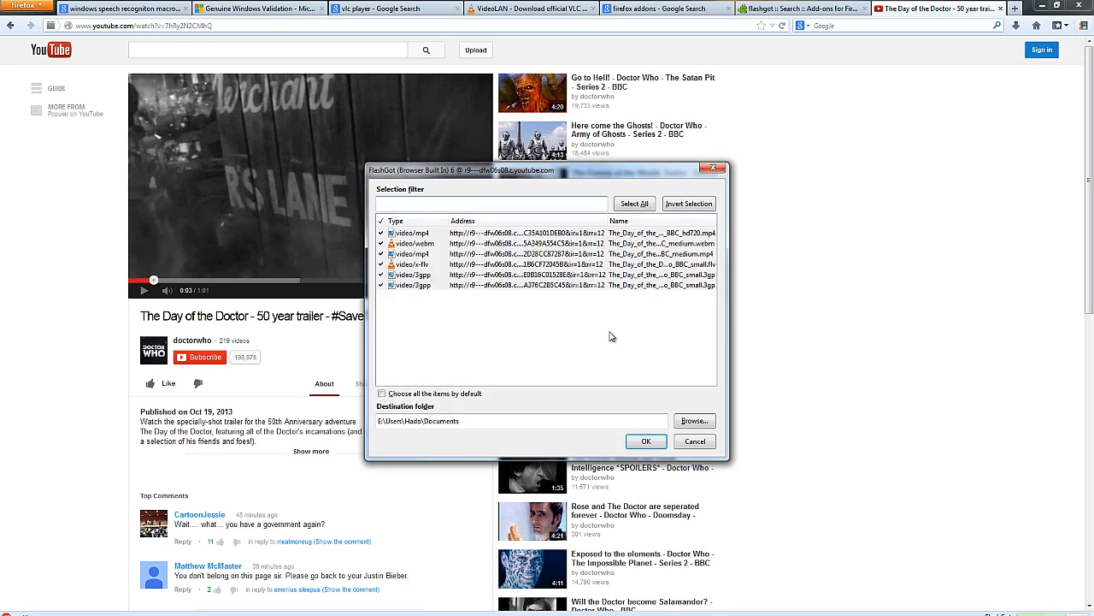
{"action": "left_click", "coordinate": [425, 244]}
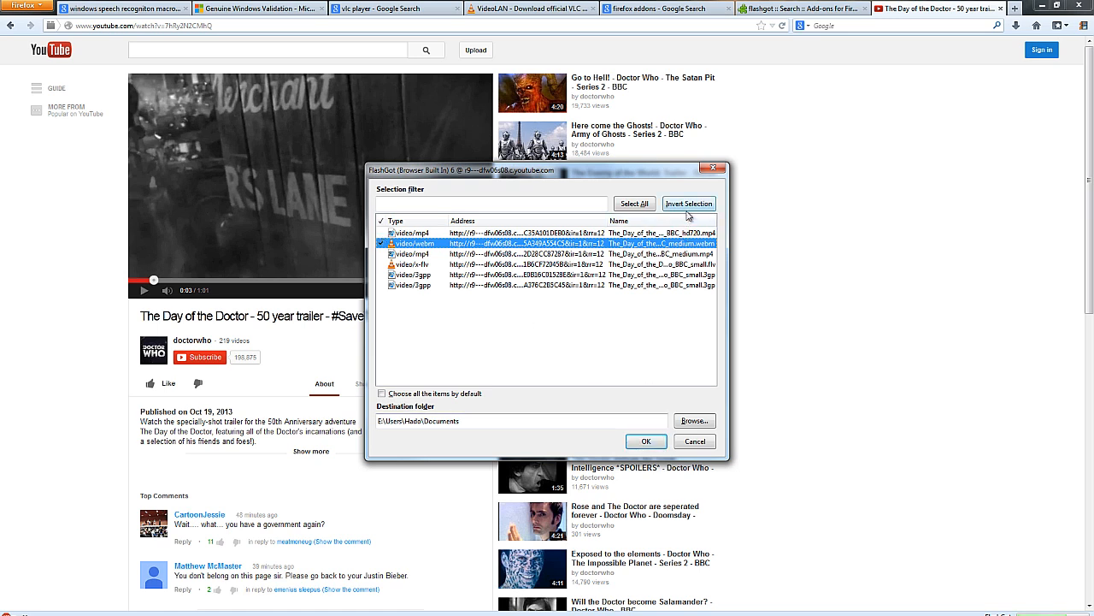
{"action": "left_click", "coordinate": [712, 169]}
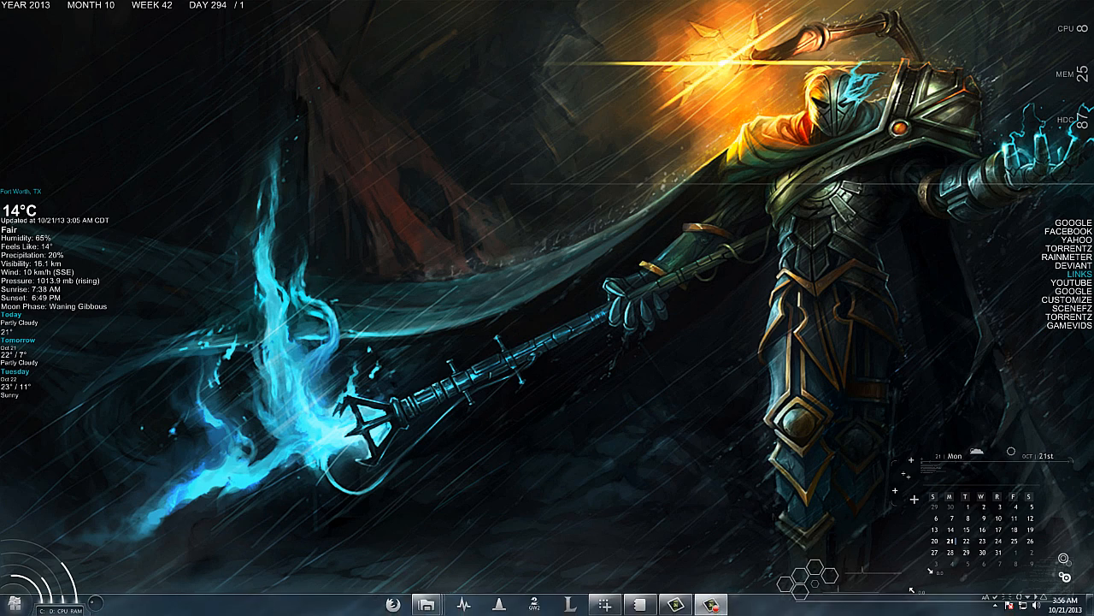
Launch Windows Speech Recognition Macros and start a new speech macro
{"action": "left_click", "coordinate": [10, 612]}
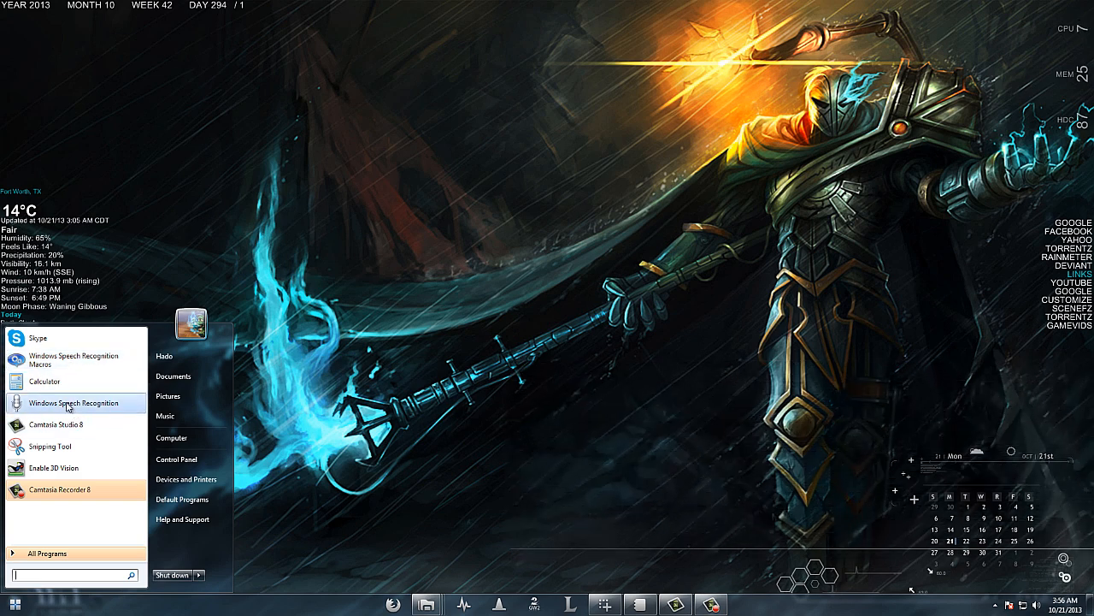
{"action": "left_click", "coordinate": [52, 361]}
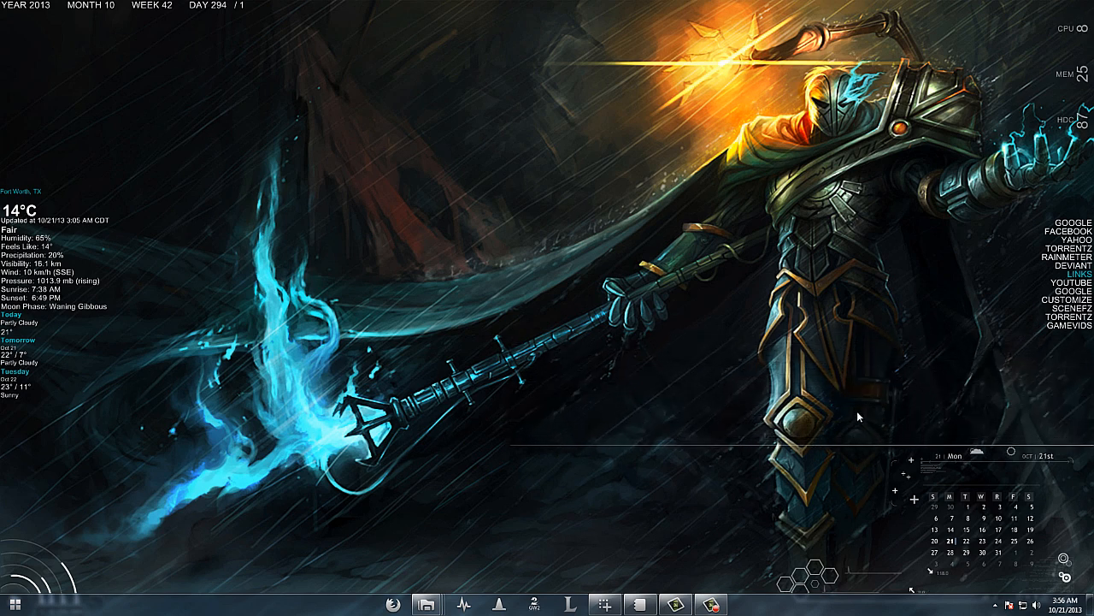
{"action": "left_click", "coordinate": [996, 605]}
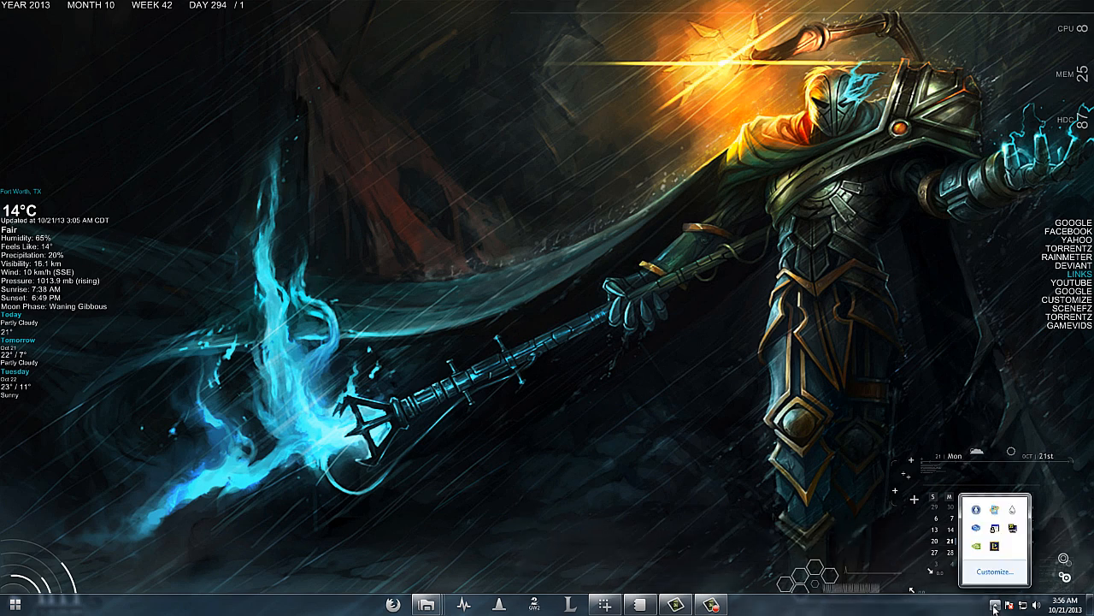
{"action": "right_click", "coordinate": [979, 530]}
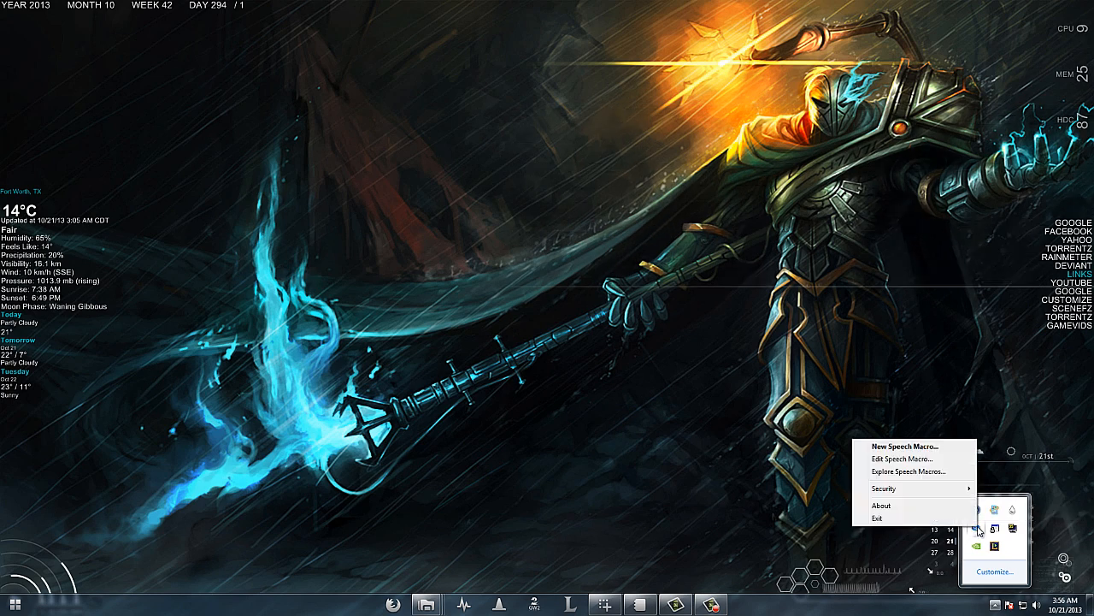
{"action": "left_click", "coordinate": [931, 447]}
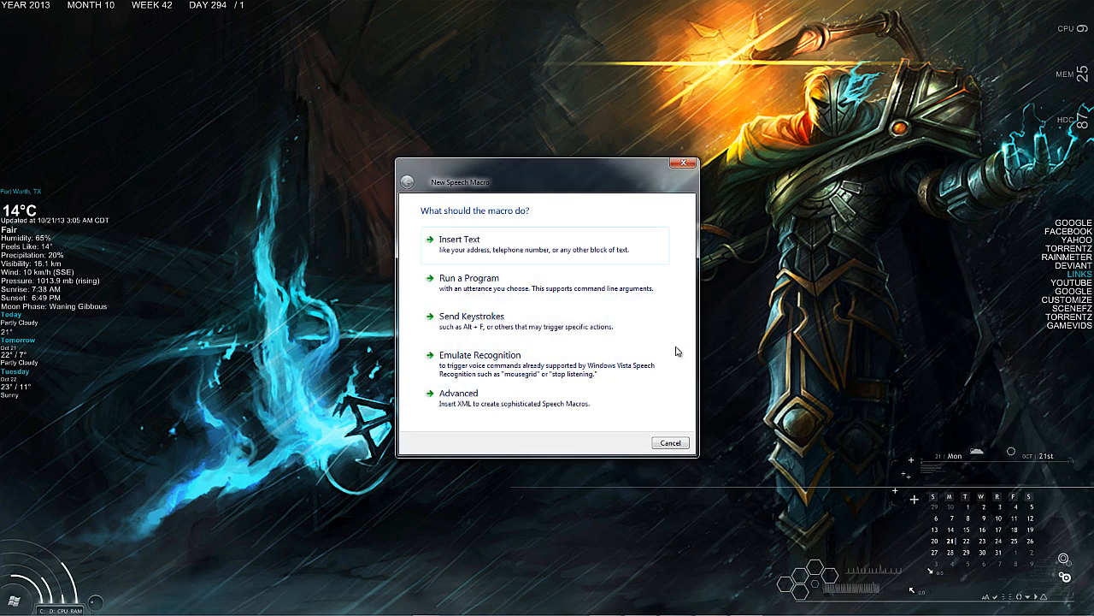
Make the macro run a program and enter "news, jarvis" as its spoken trigger phrase
{"action": "left_click", "coordinate": [520, 290]}
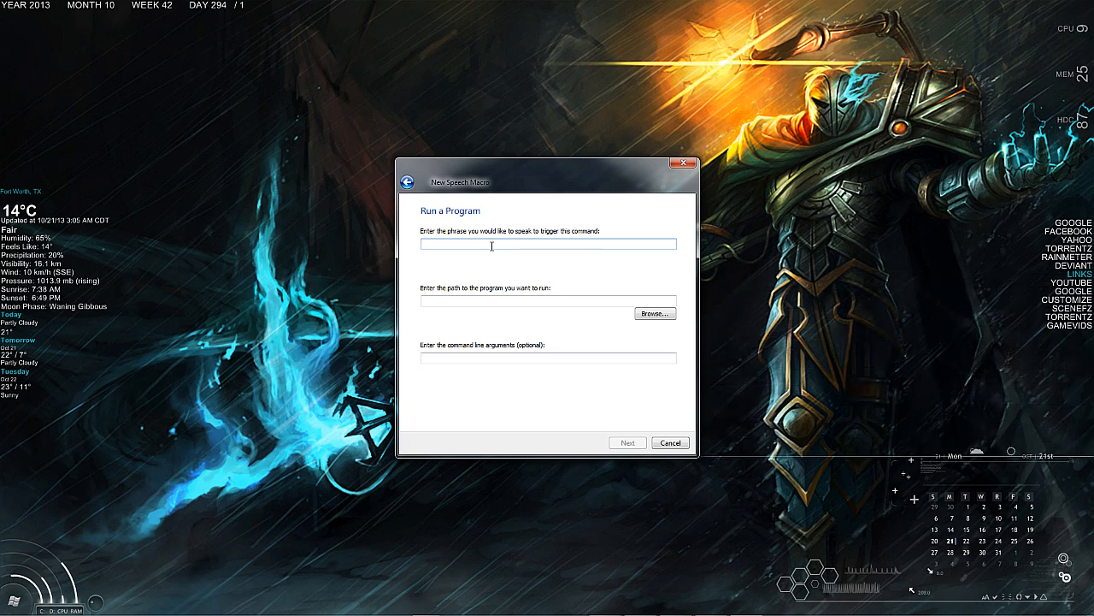
{"action": "type", "text": "news, jarvis"}
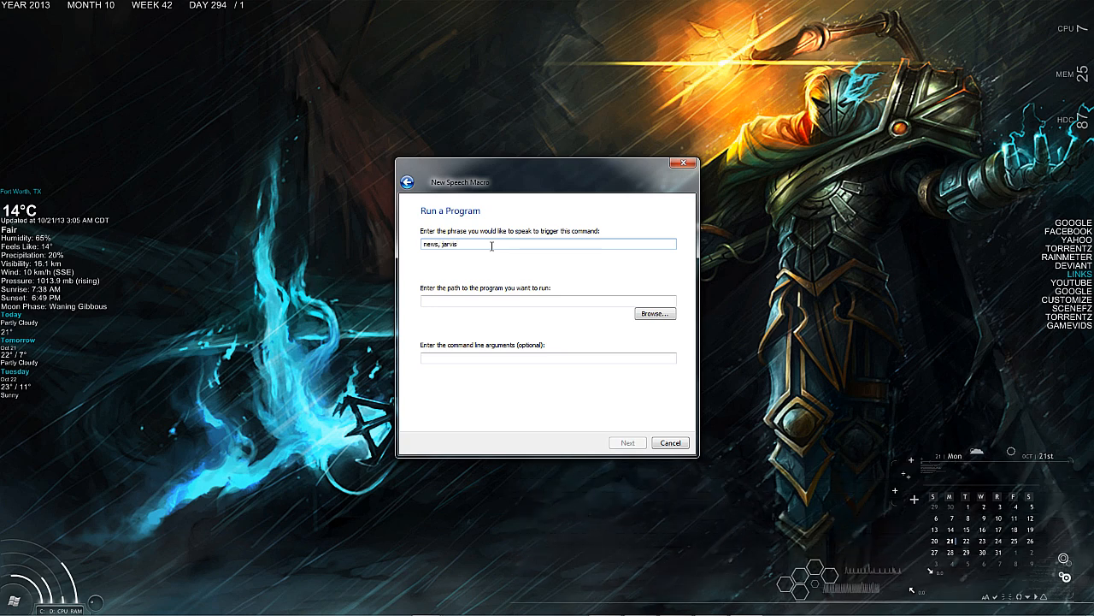
{"action": "key", "text": "shift+Home"}
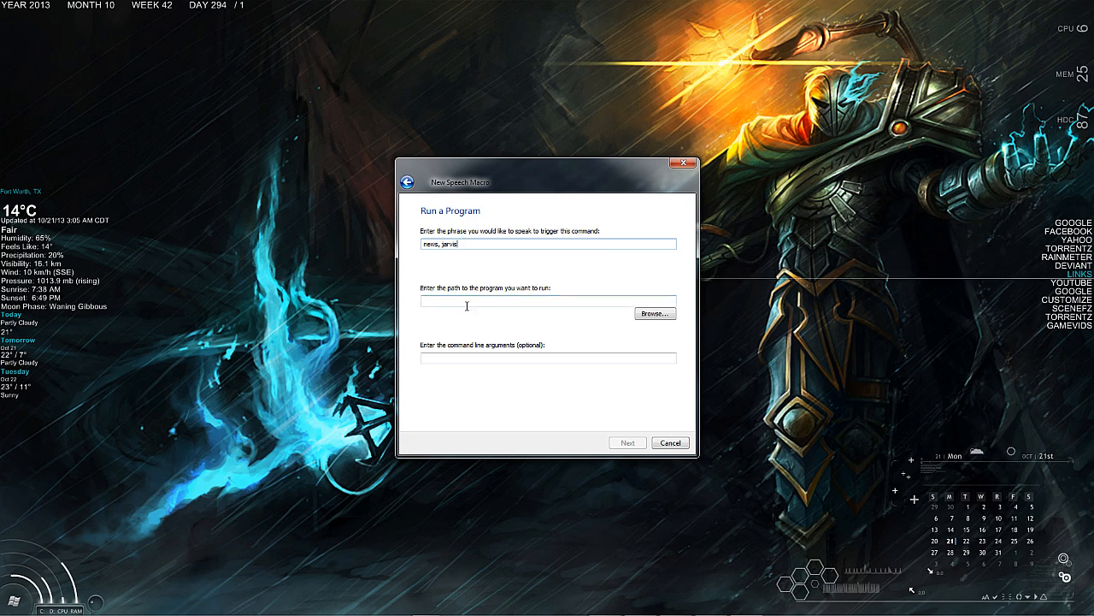
Copy the target path from the Mozilla Firefox shortcut's properties
{"action": "left_click", "coordinate": [527, 300]}
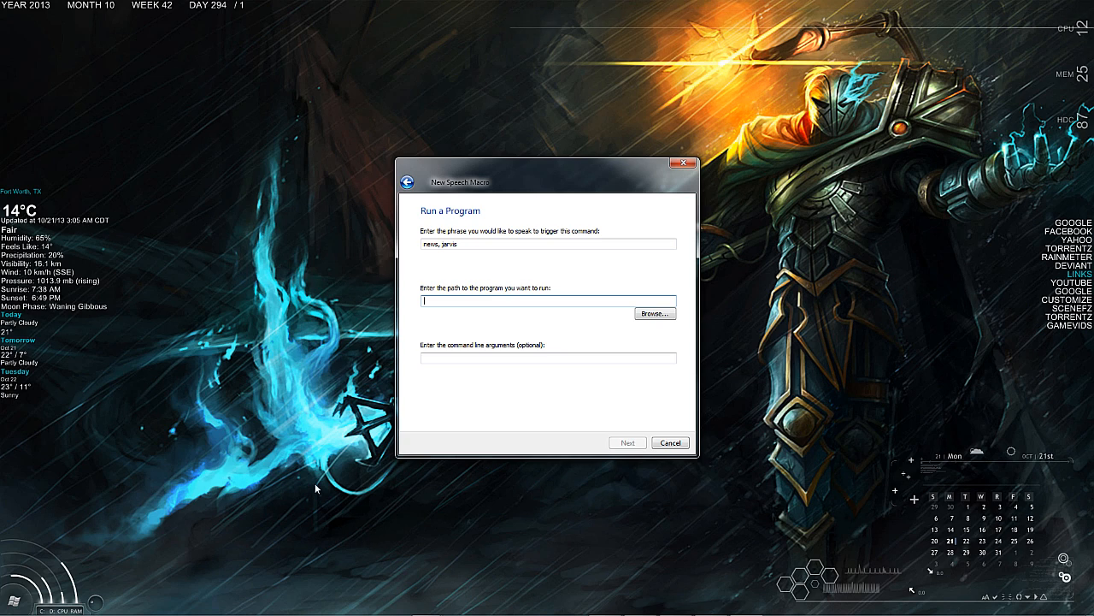
{"action": "mouse_move", "coordinate": [391, 609]}
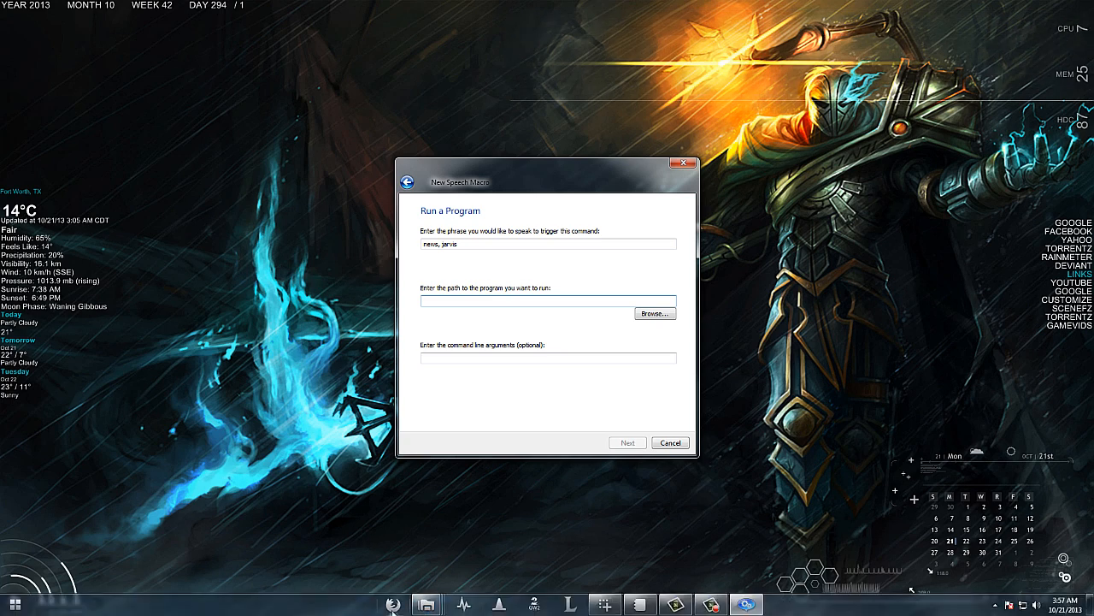
{"action": "left_click", "coordinate": [393, 607]}
{"action": "right_click", "coordinate": [393, 607]}
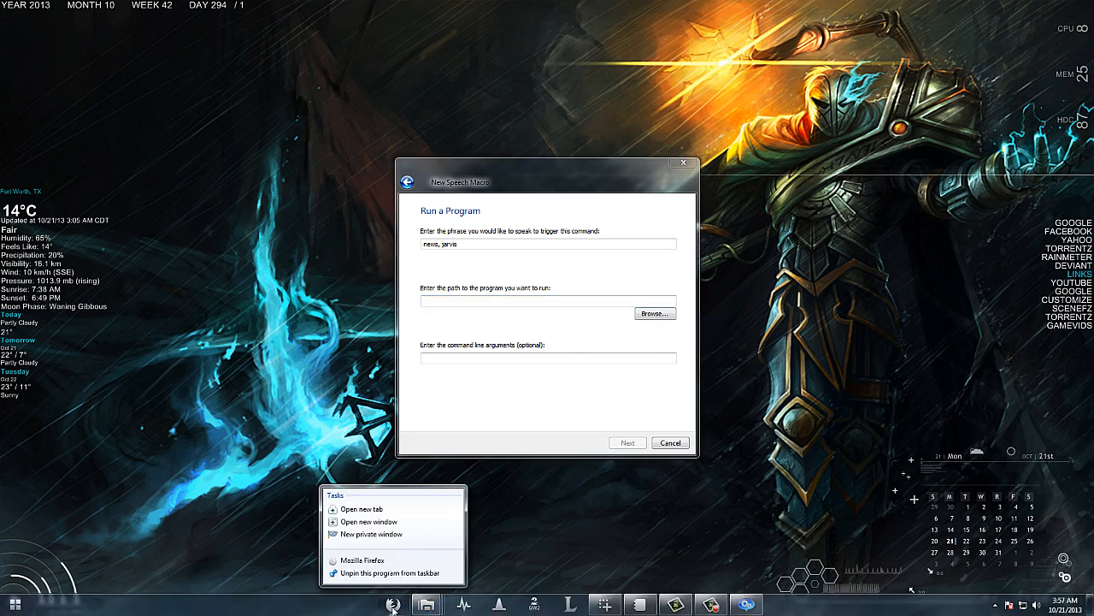
{"action": "right_click", "coordinate": [376, 564]}
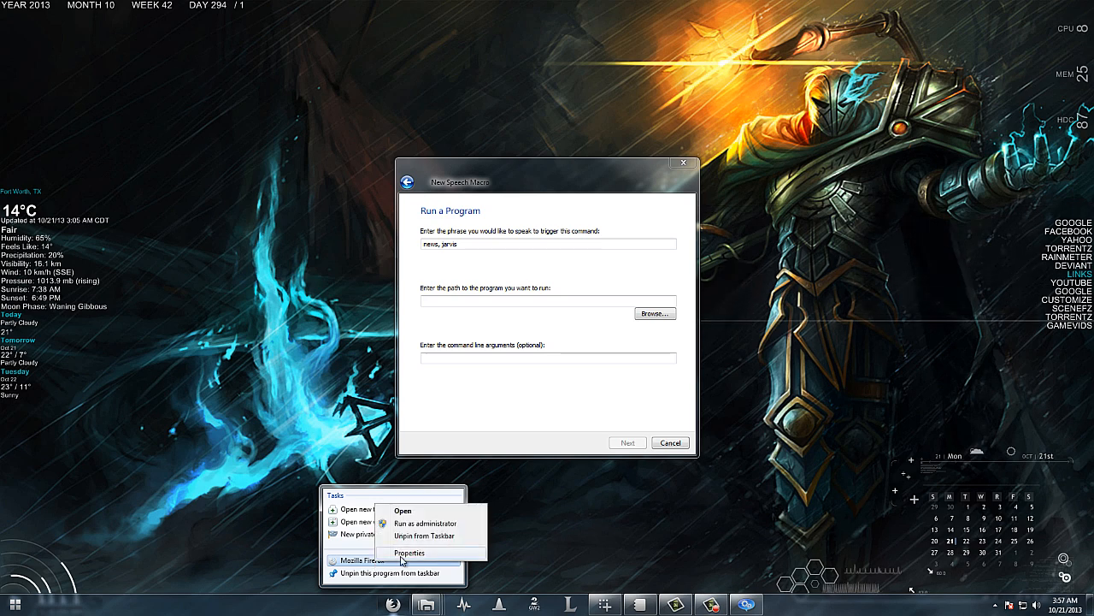
{"action": "left_click", "coordinate": [402, 554]}
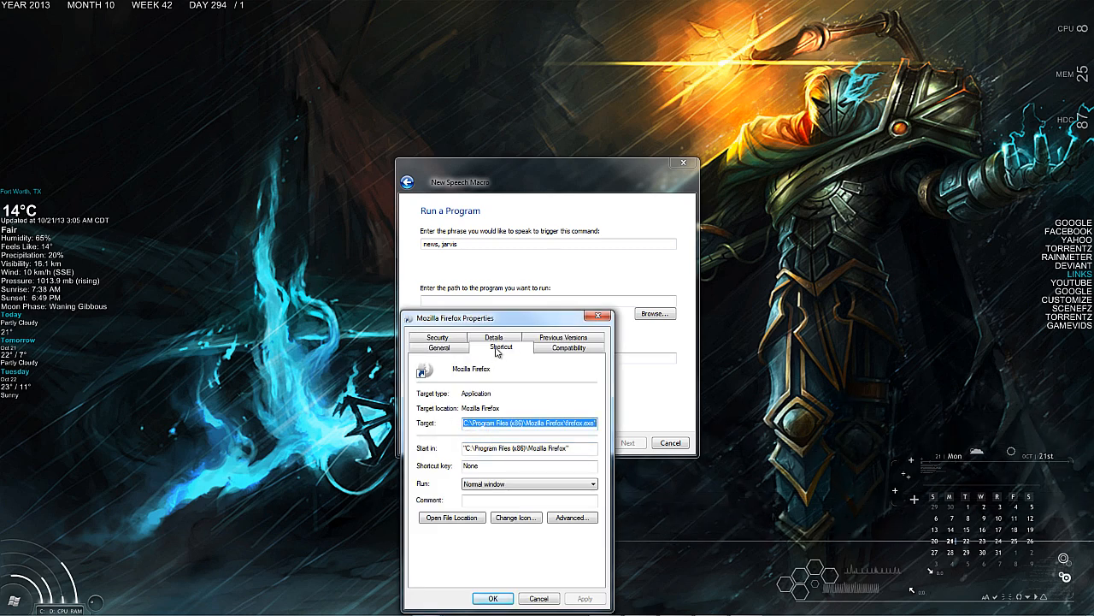
{"action": "right_click", "coordinate": [485, 422]}
{"action": "left_click", "coordinate": [525, 466]}
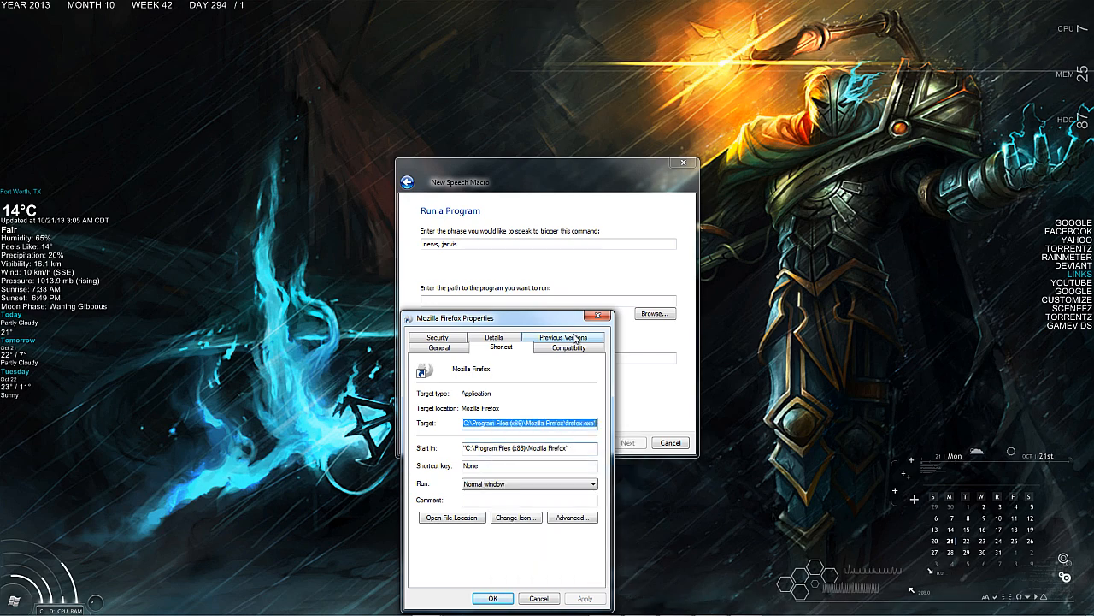
Set the macro's program path to C:\Program Files (x86)\Mozilla Firefox\firefox.exe, pasted from the shortcut with its quotation marks removed
{"action": "left_click", "coordinate": [552, 302]}
{"action": "right_click", "coordinate": [552, 301]}
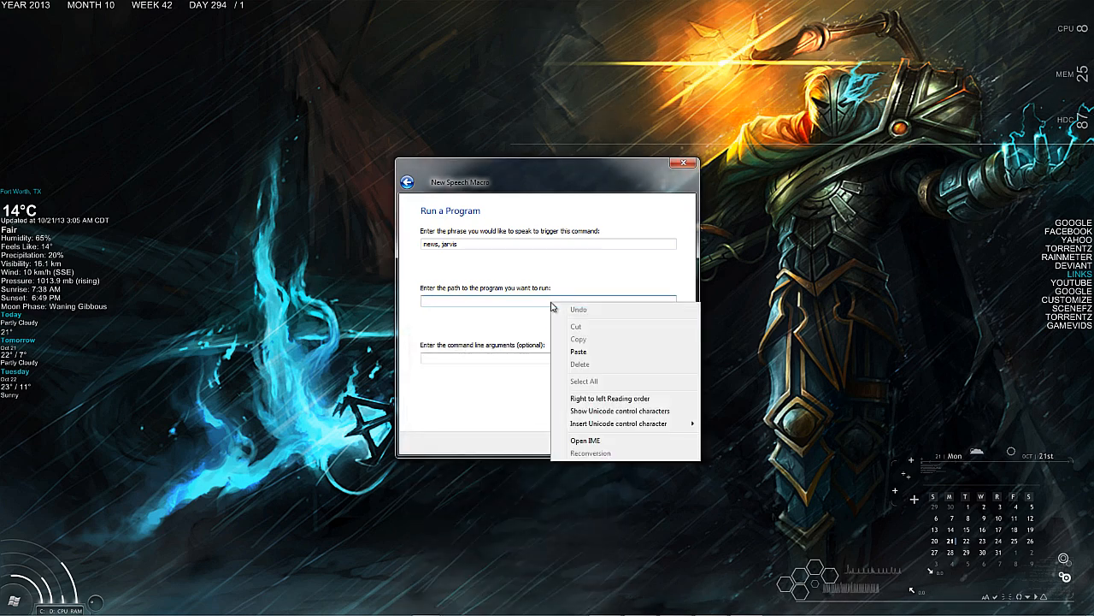
{"action": "left_click", "coordinate": [558, 356]}
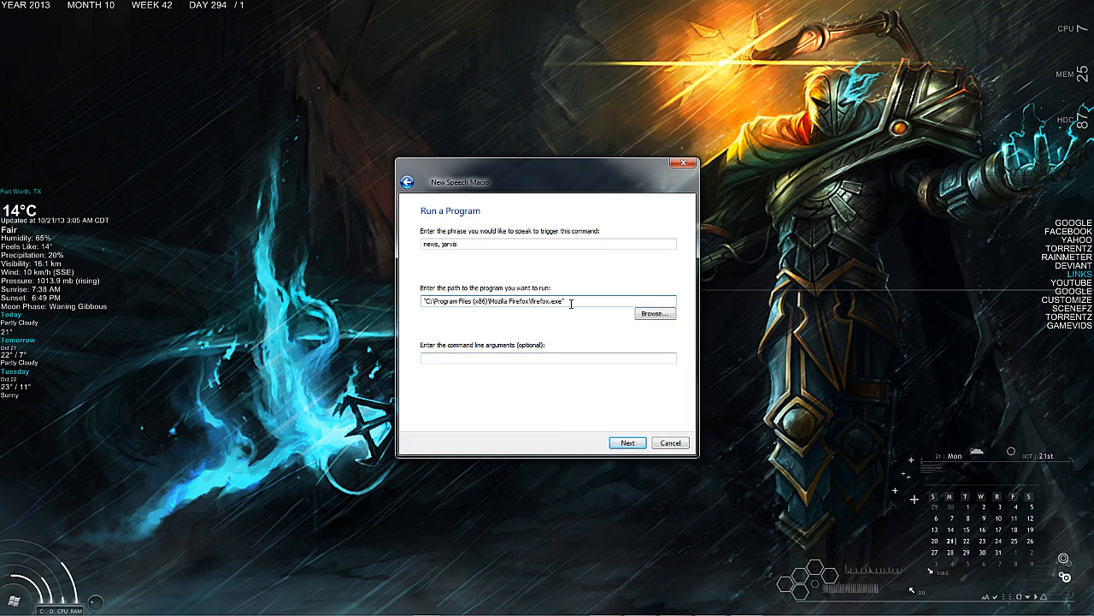
{"action": "key", "text": "BackSpace"}
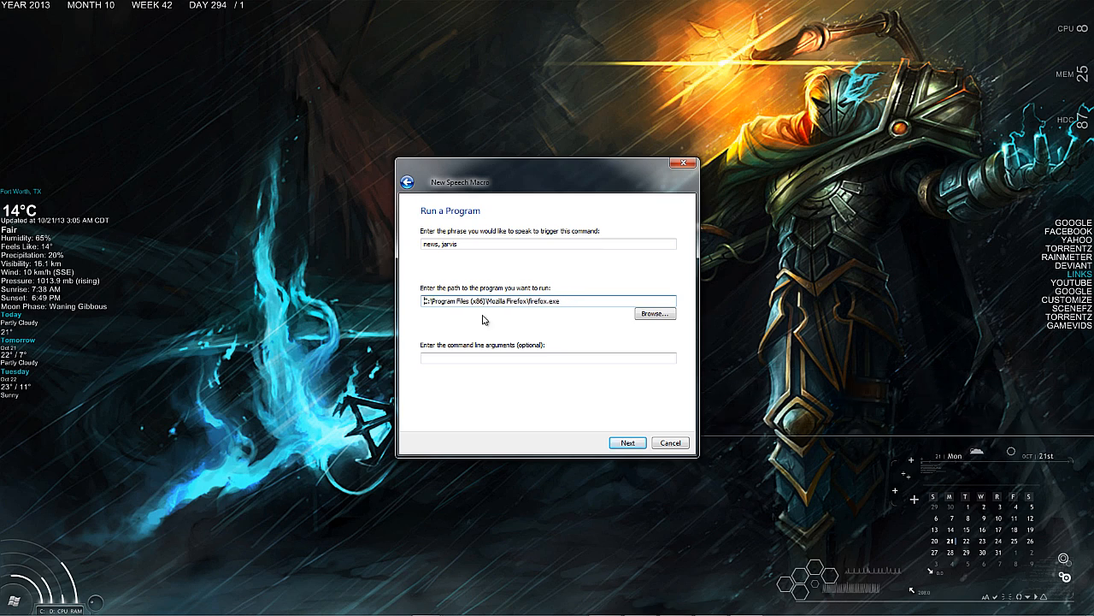
Switch to Firefox, search for "news", and copy the address of the Google News page
{"action": "mouse_move", "coordinate": [425, 604]}
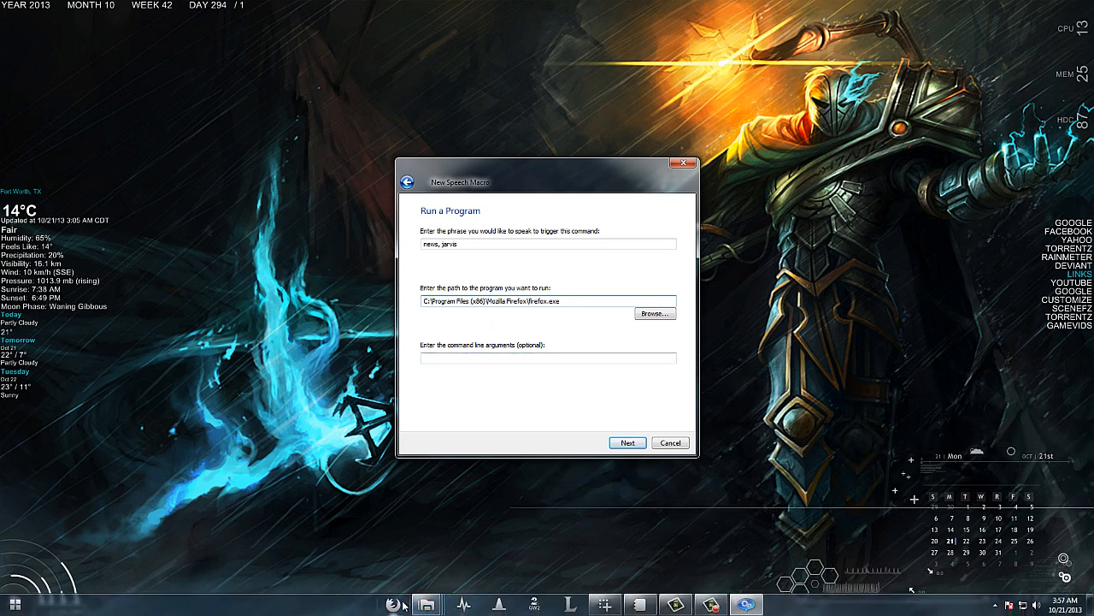
{"action": "left_click", "coordinate": [400, 604]}
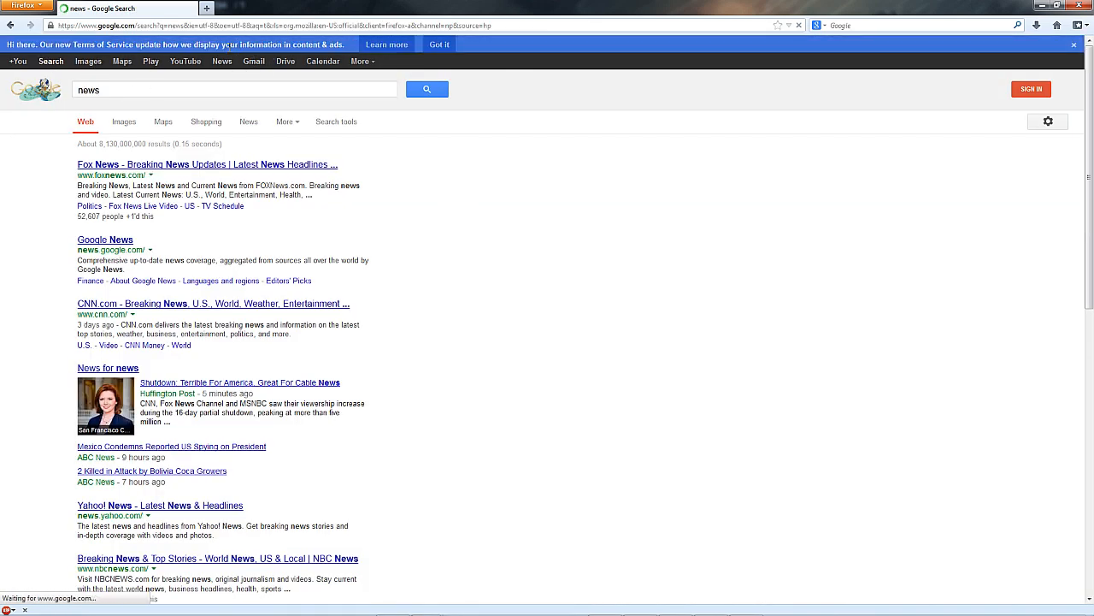
{"action": "left_click", "coordinate": [223, 63]}
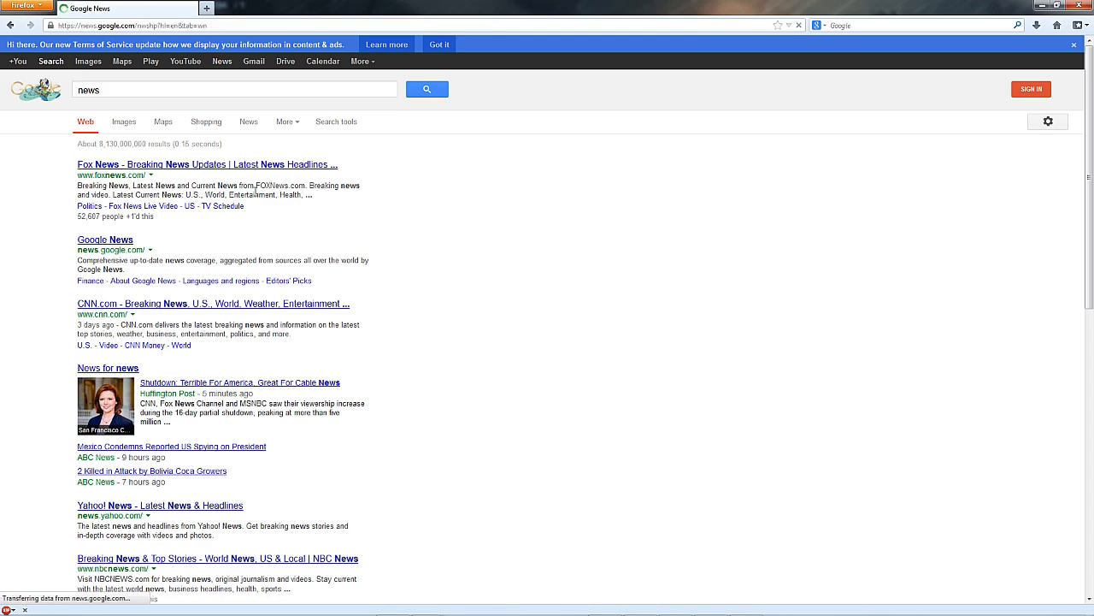
{"action": "left_click", "coordinate": [227, 27]}
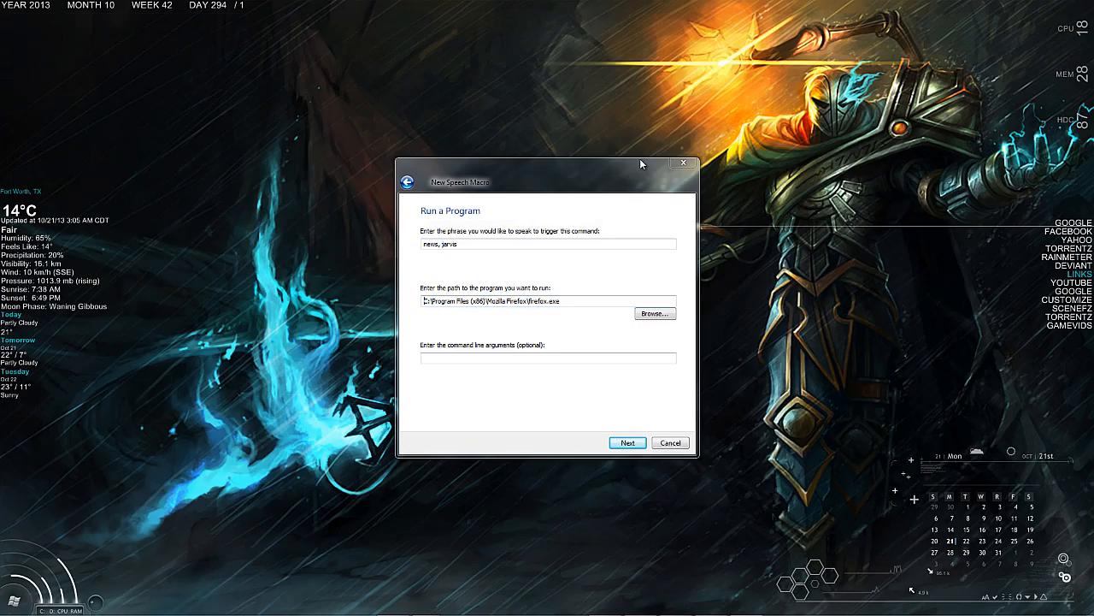
{"action": "left_click", "coordinate": [461, 356]}
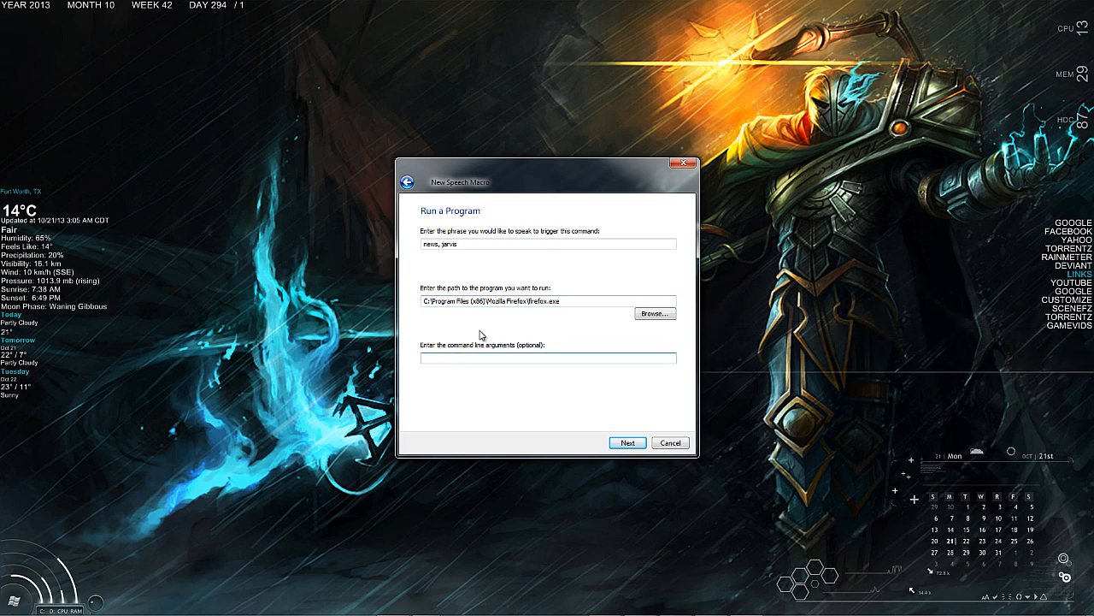
{"action": "left_click", "coordinate": [563, 301]}
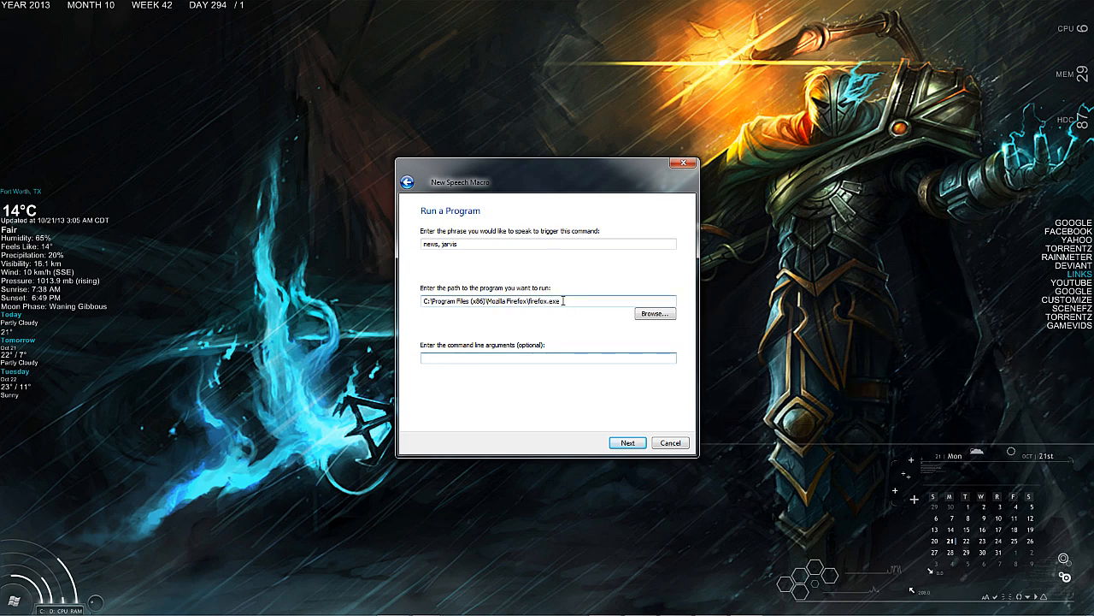
{"action": "left_click", "coordinate": [461, 360]}
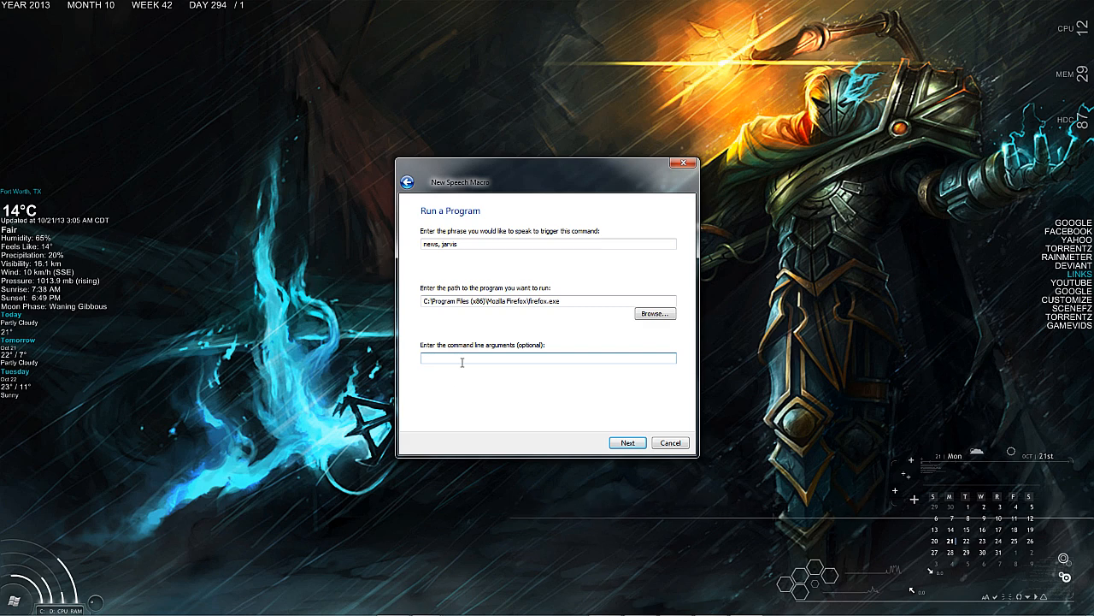
{"action": "key", "text": "ctrl+v"}
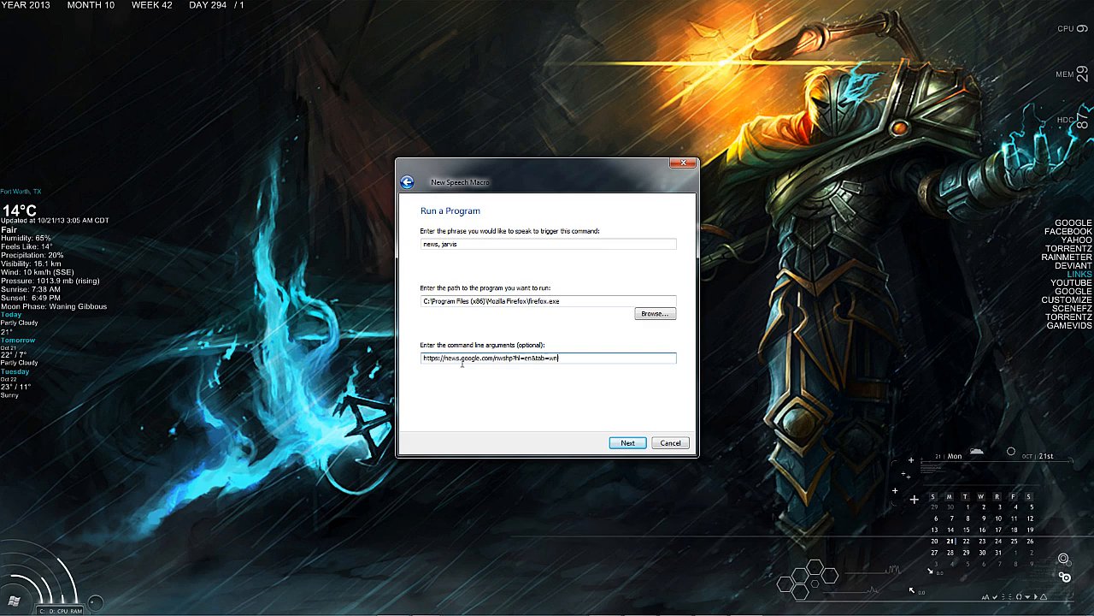
Create the digitally signed macro as "news, jarvis.WSRMac" and move the Speech Recognition bar further onto the desktop
{"action": "left_click", "coordinate": [628, 443]}
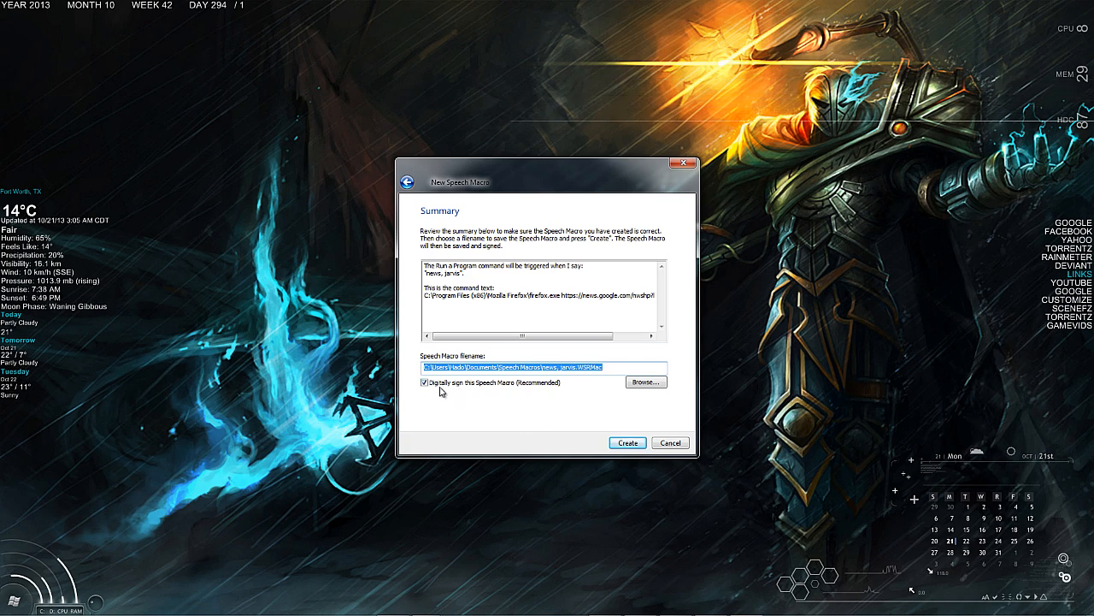
{"action": "left_click", "coordinate": [627, 443]}
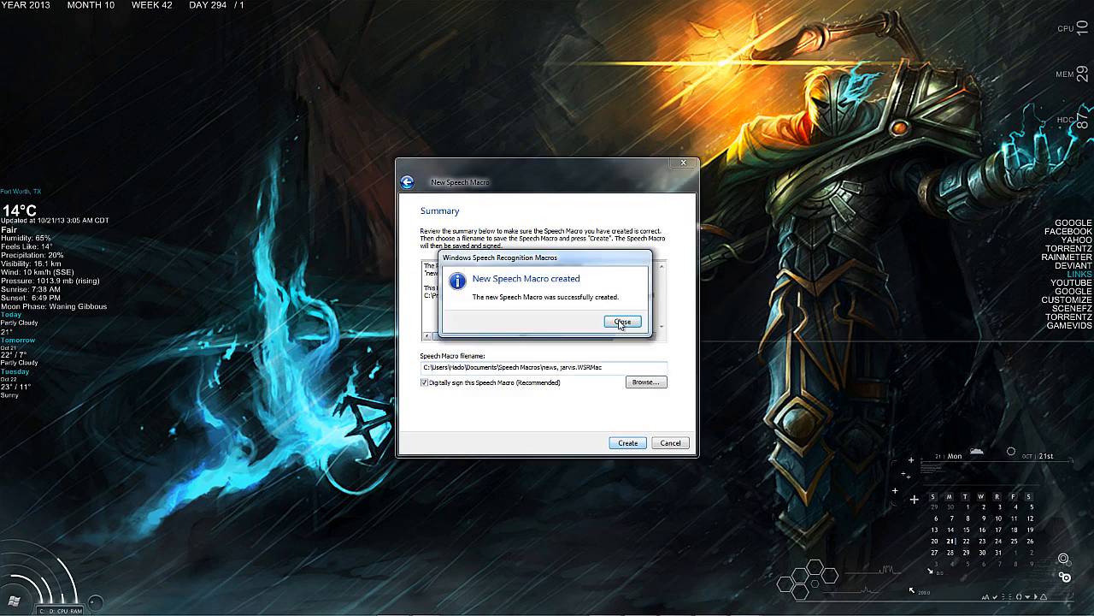
{"action": "left_click", "coordinate": [622, 322]}
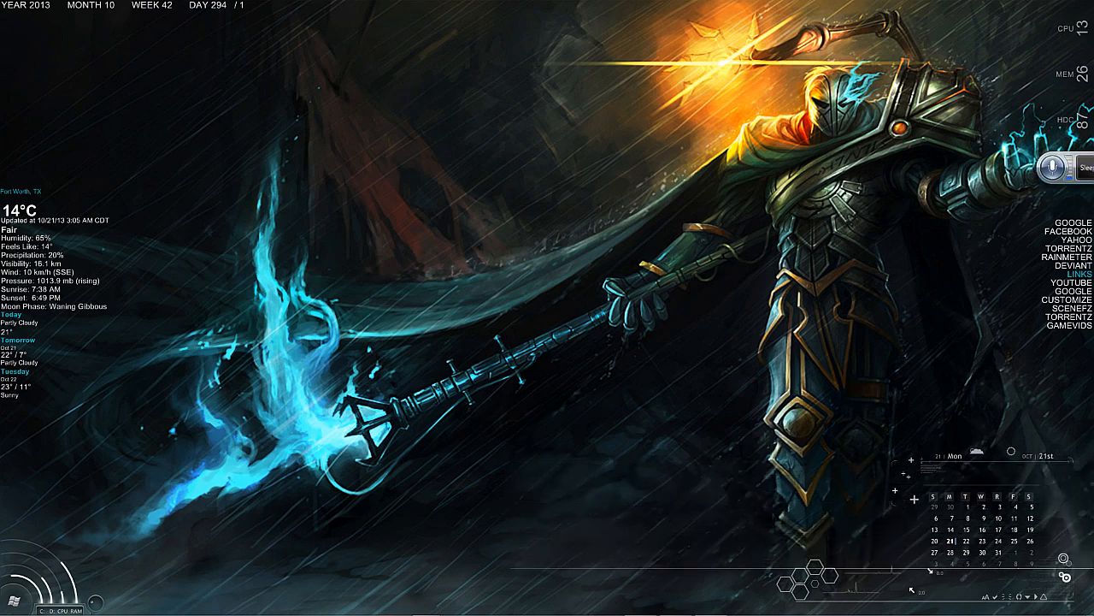
{"action": "left_click_drag", "start_coordinate": [1093, 166], "coordinate": [829, 116]}
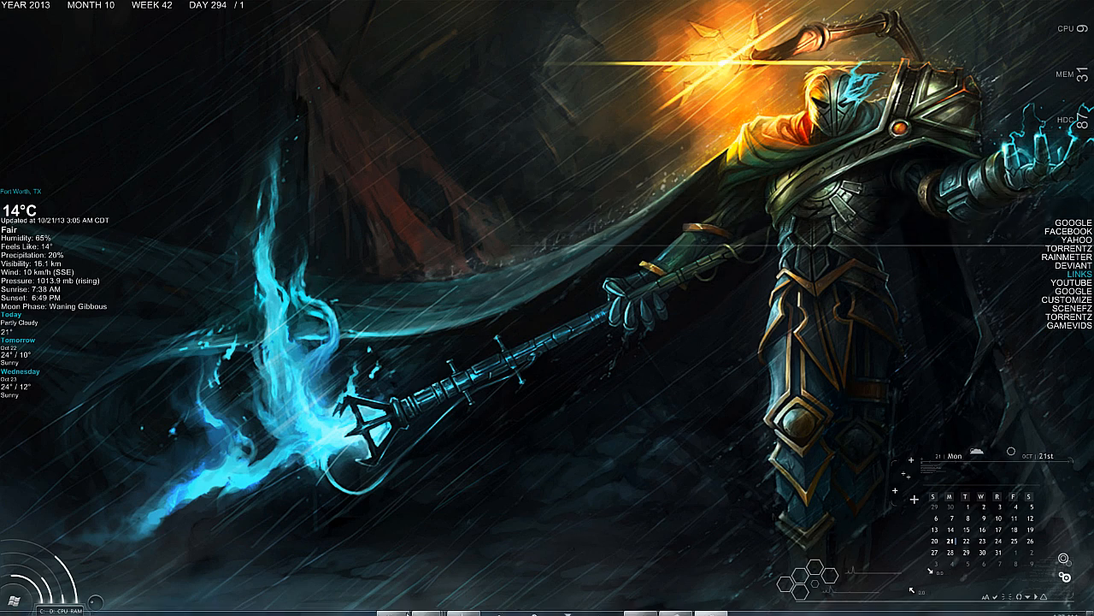
Open a new Firefox window and search Google for "jarvis soundclips"
{"action": "right_click", "coordinate": [393, 607]}
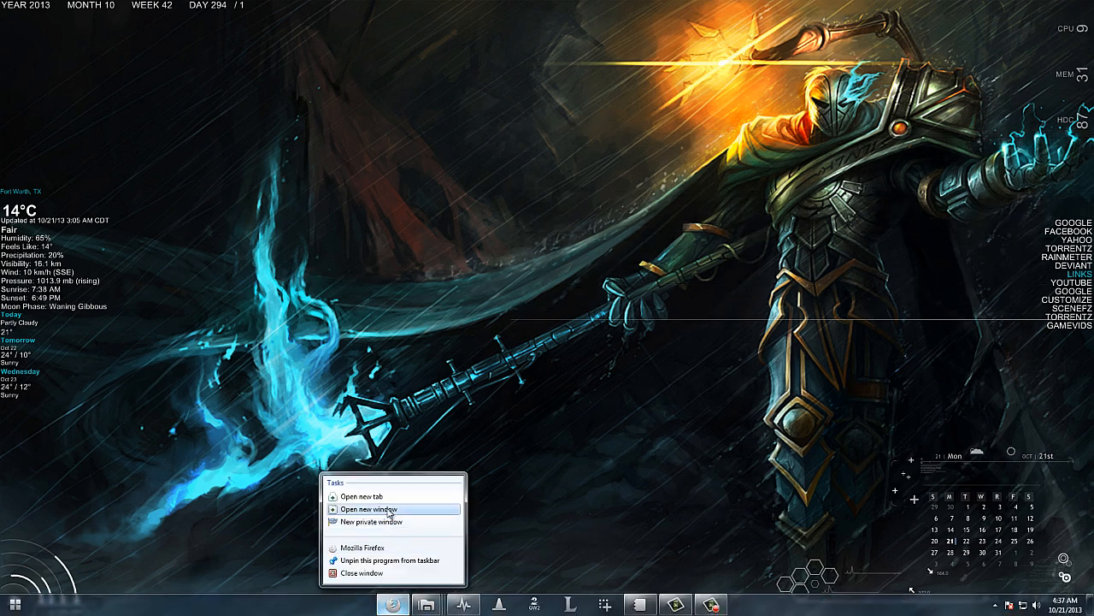
{"action": "left_click", "coordinate": [386, 507]}
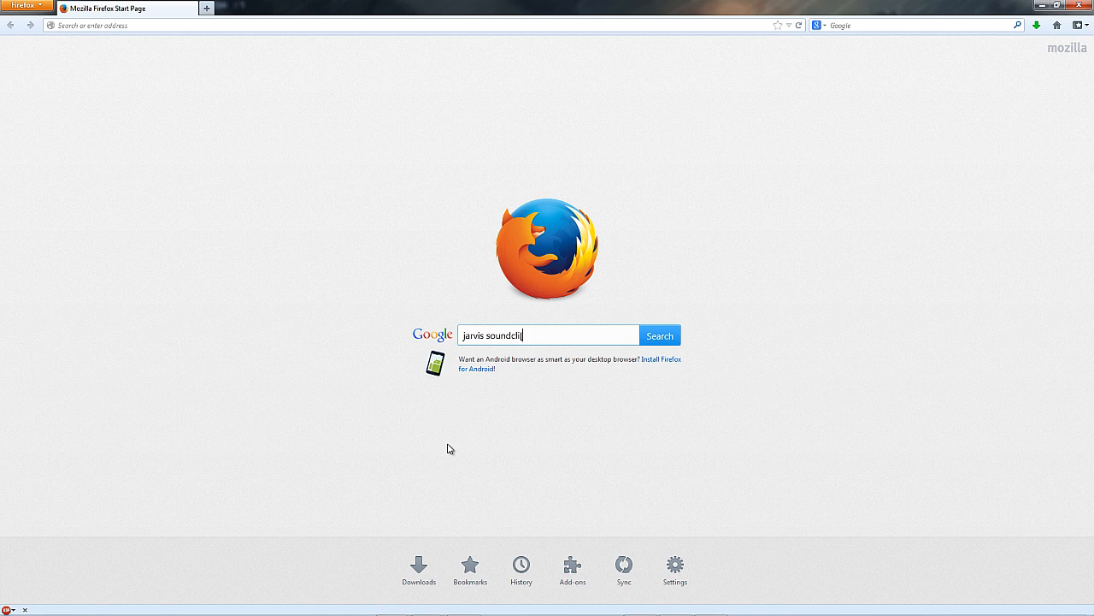
{"action": "type", "text": "jarvis soundclips"}
{"action": "key", "text": "Return"}
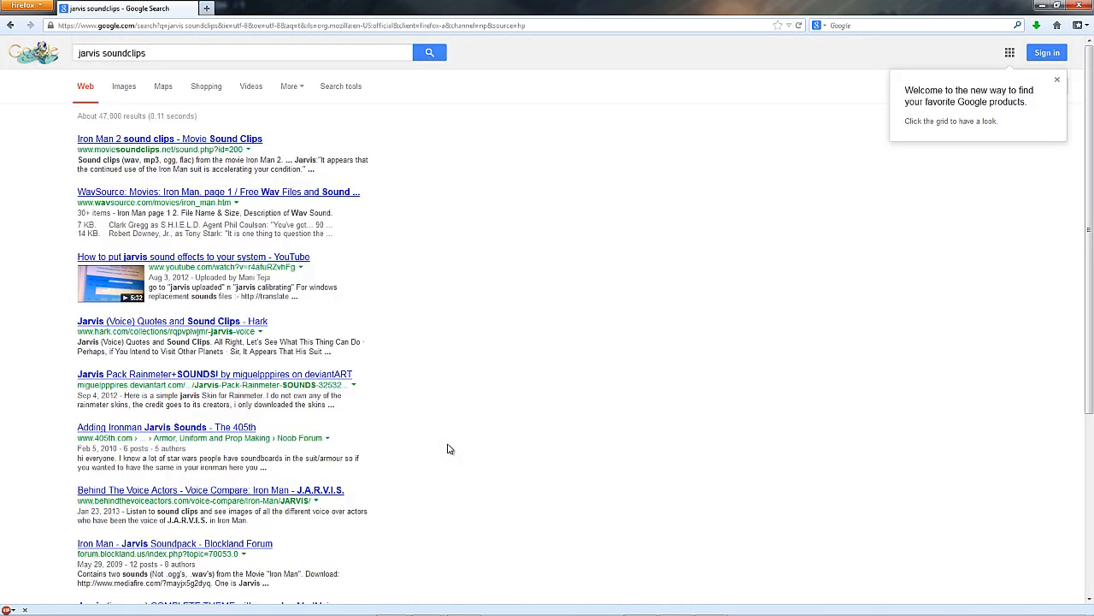
Open the WavSource Iron Man result in a new tab and look through its list of sound clips
{"action": "right_click", "coordinate": [264, 197]}
{"action": "left_click", "coordinate": [299, 202]}
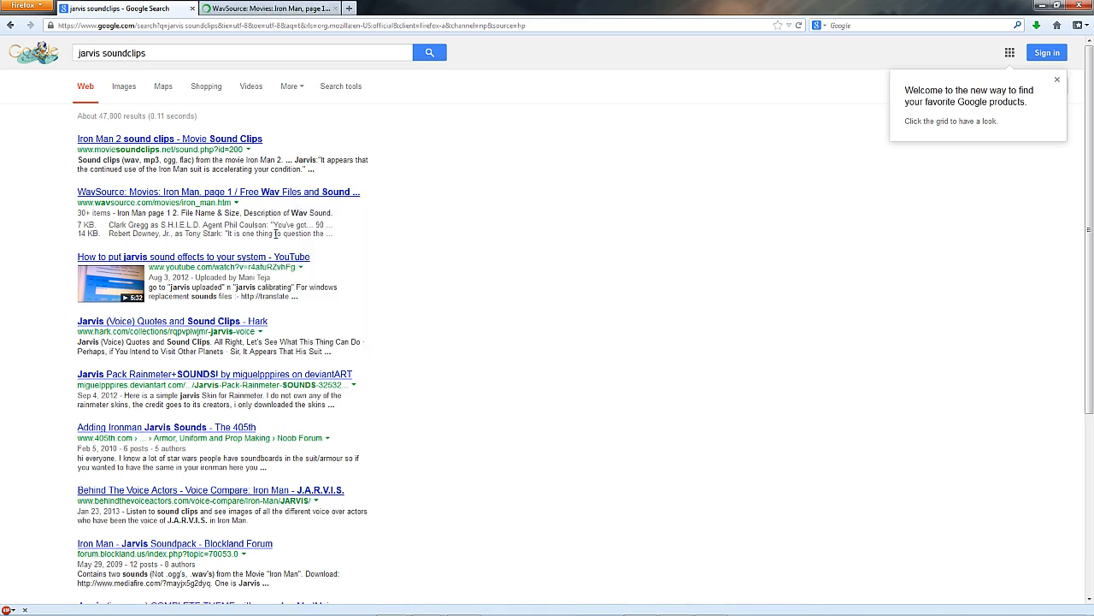
{"action": "left_click", "coordinate": [275, 9]}
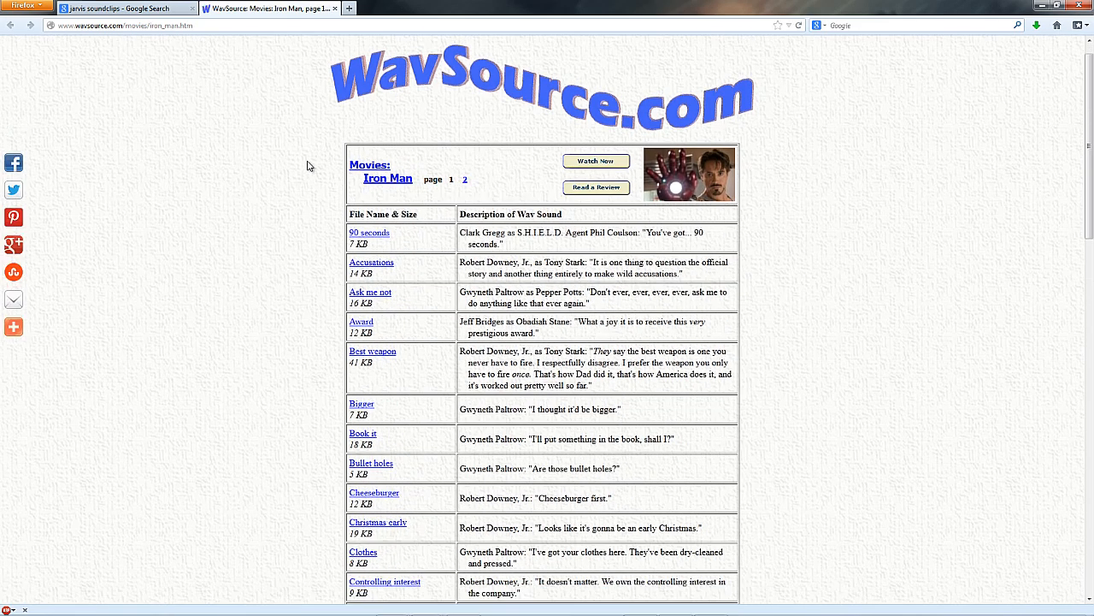
{"action": "scroll", "coordinate": [310, 166], "scroll_direction": "down", "scroll_amount": 8}
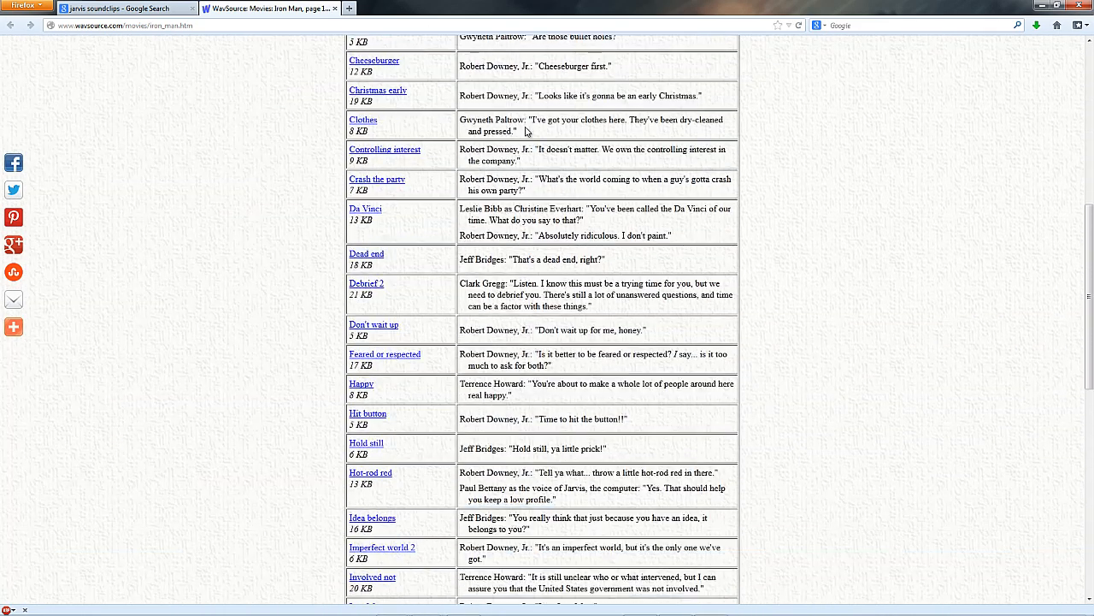
Go to the Jarvis entries in the Iron Man sound list and open the "Jarvis uploaded" clip
{"action": "scroll", "coordinate": [520, 174], "scroll_direction": "down", "scroll_amount": 10}
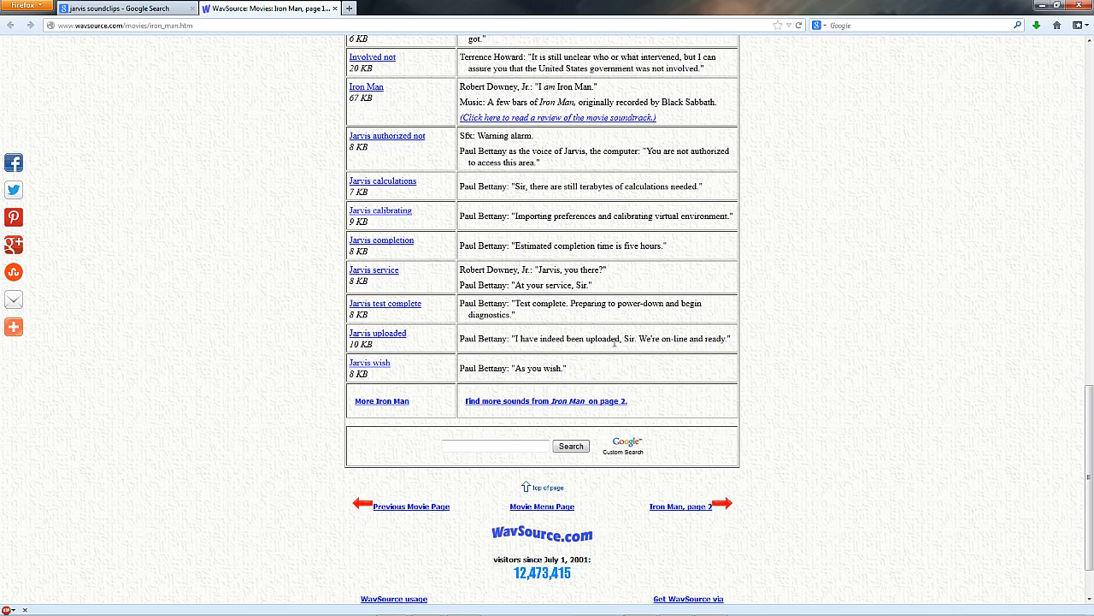
{"action": "left_click", "coordinate": [385, 340]}
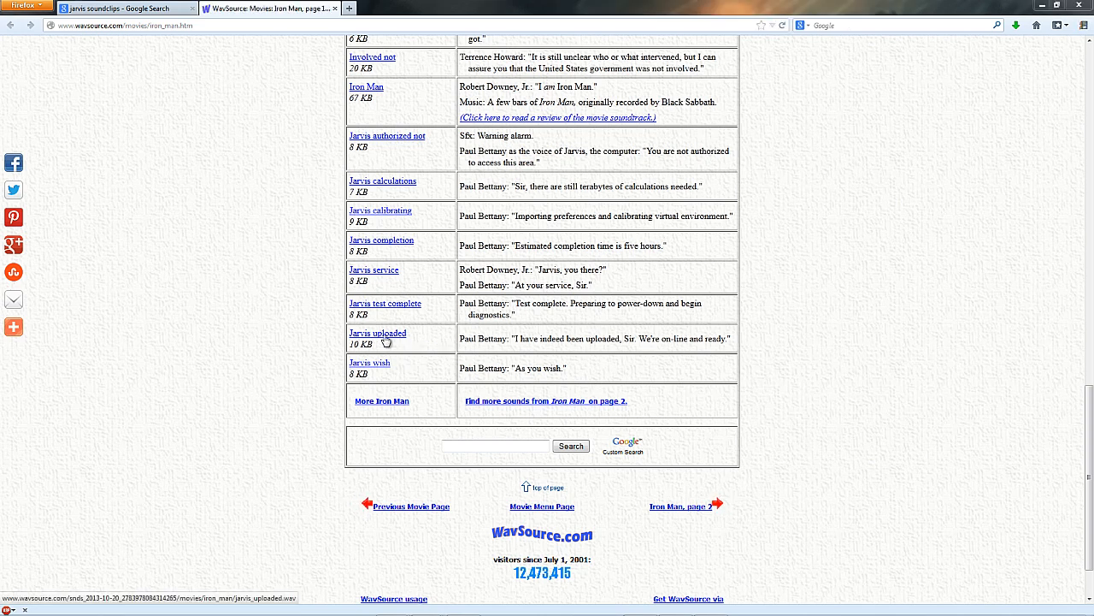
{"action": "left_click", "coordinate": [442, 189]}
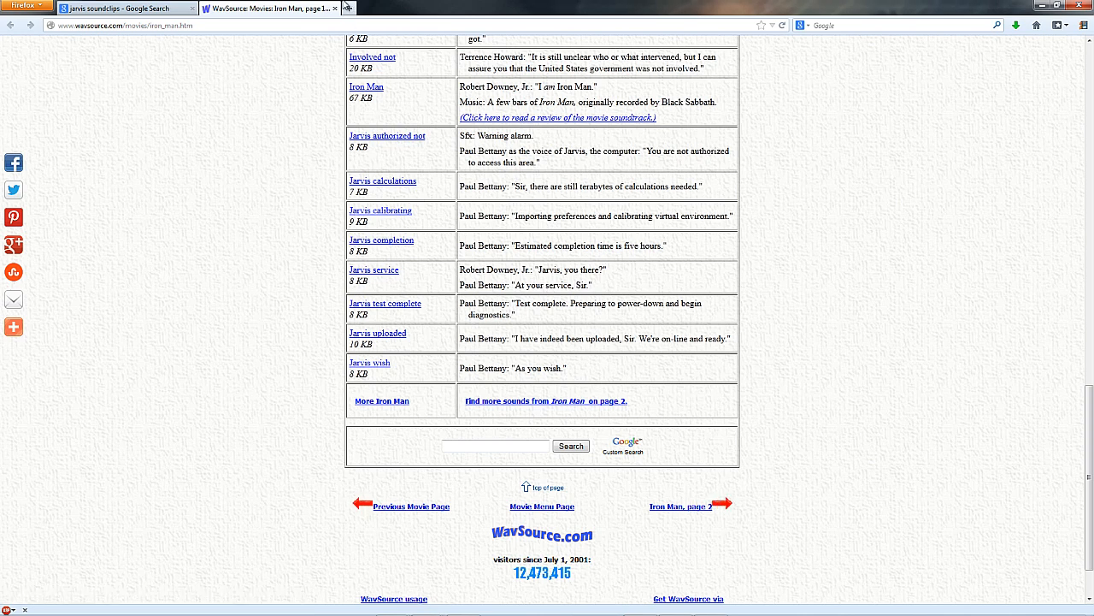
Open naturalreaders.com in a new tab, enter "yes sir" as the trial text and set the voice language to UK-en
{"action": "left_click", "coordinate": [349, 7]}
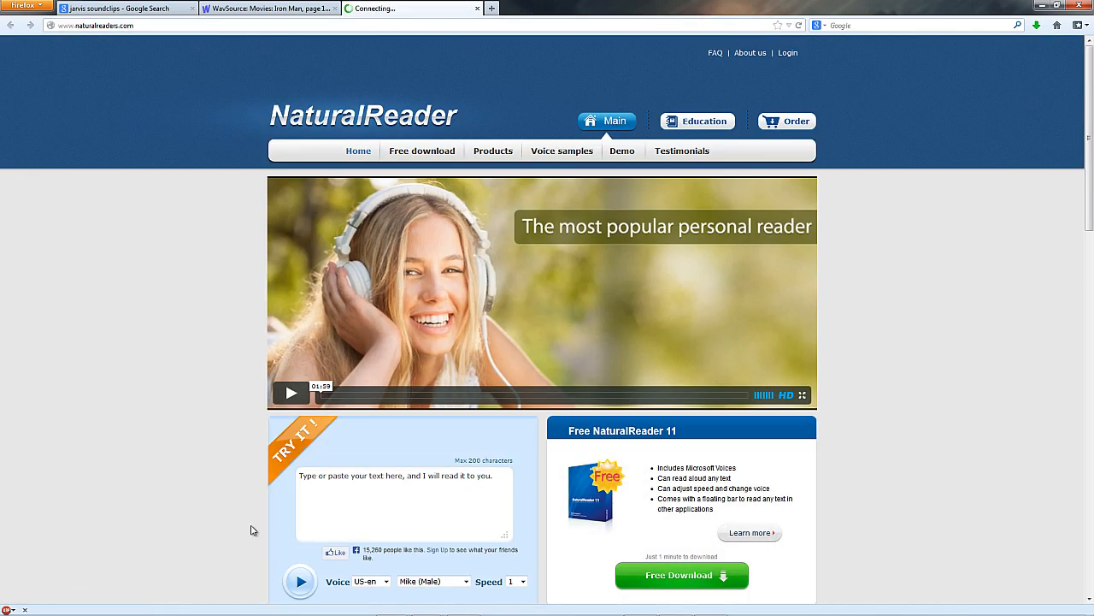
{"action": "scroll", "coordinate": [251, 530], "scroll_direction": "down", "scroll_amount": 3}
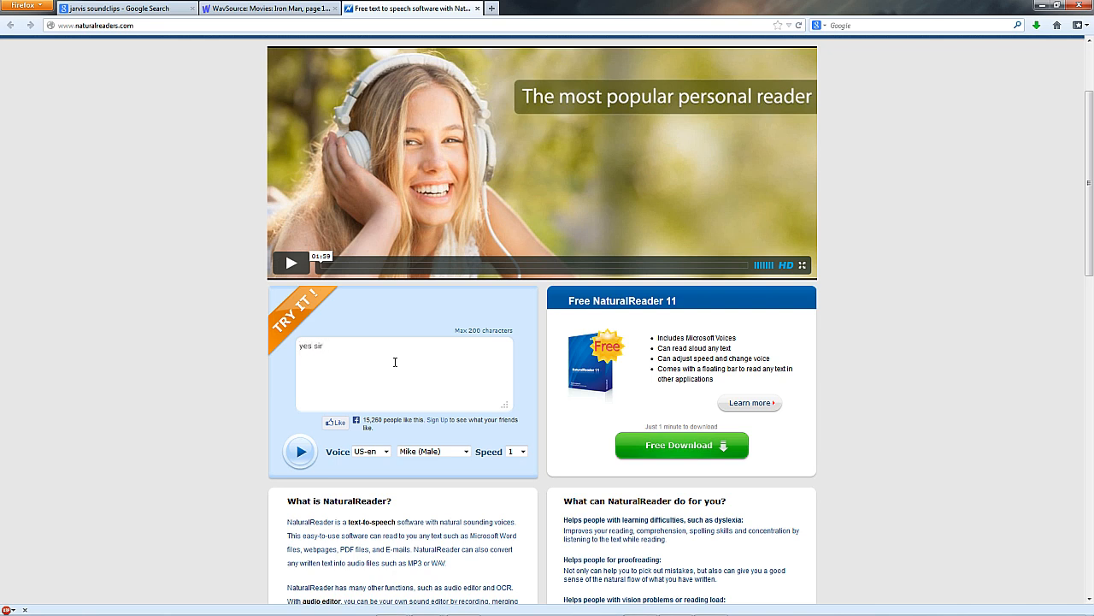
{"action": "left_click", "coordinate": [424, 452]}
{"action": "left_click", "coordinate": [423, 452]}
{"action": "left_click", "coordinate": [382, 453]}
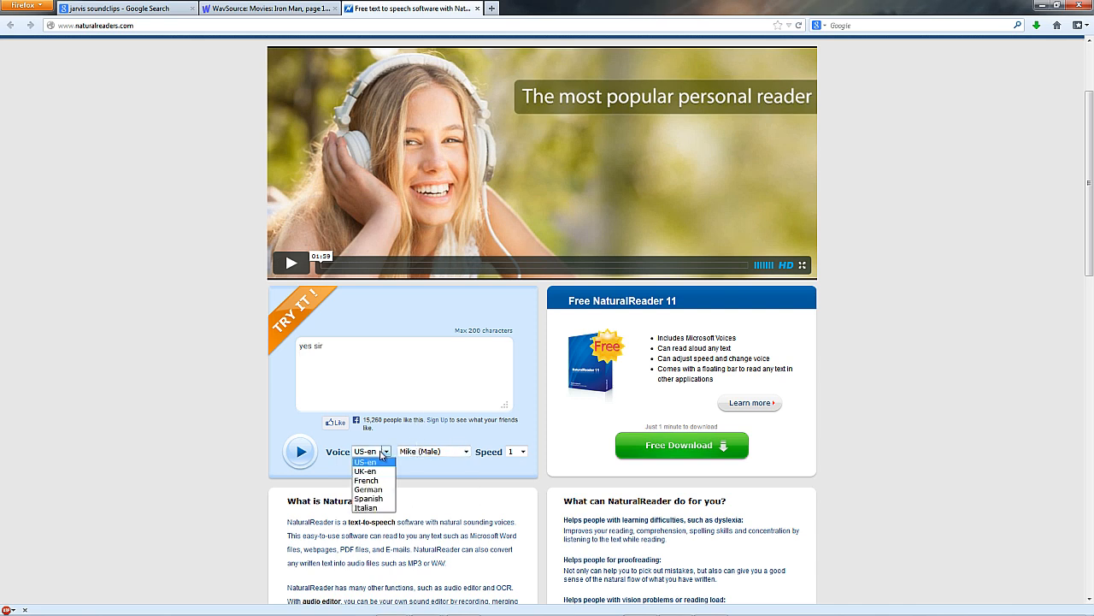
{"action": "left_click", "coordinate": [373, 472]}
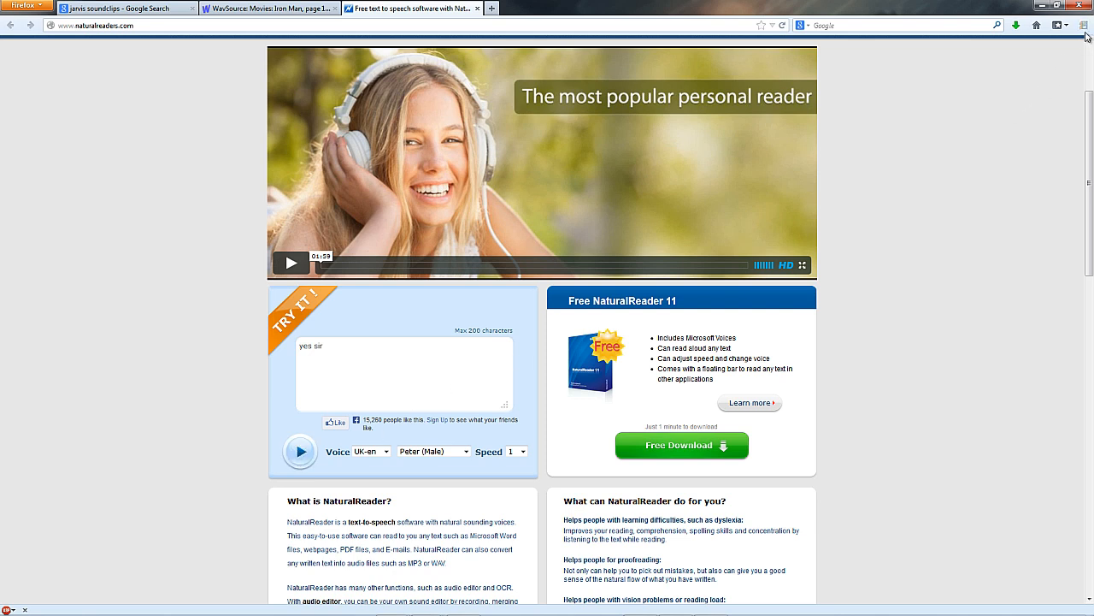
Download the page's detected media with FlashGot into the Documents folder and display the download progress
{"action": "mouse_move", "coordinate": [1087, 31]}
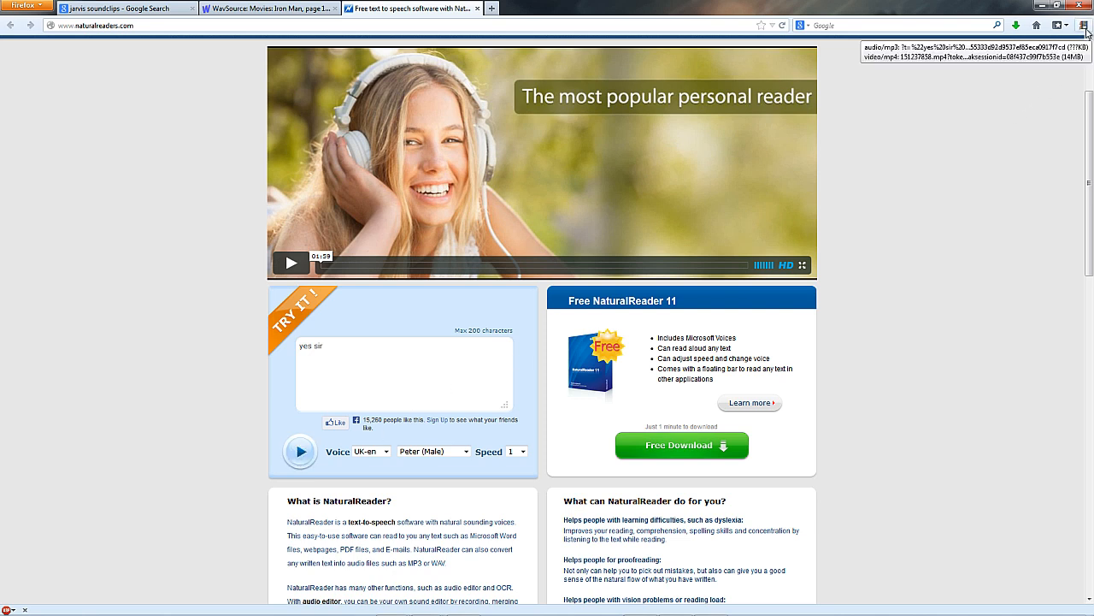
{"action": "left_click", "coordinate": [1087, 31]}
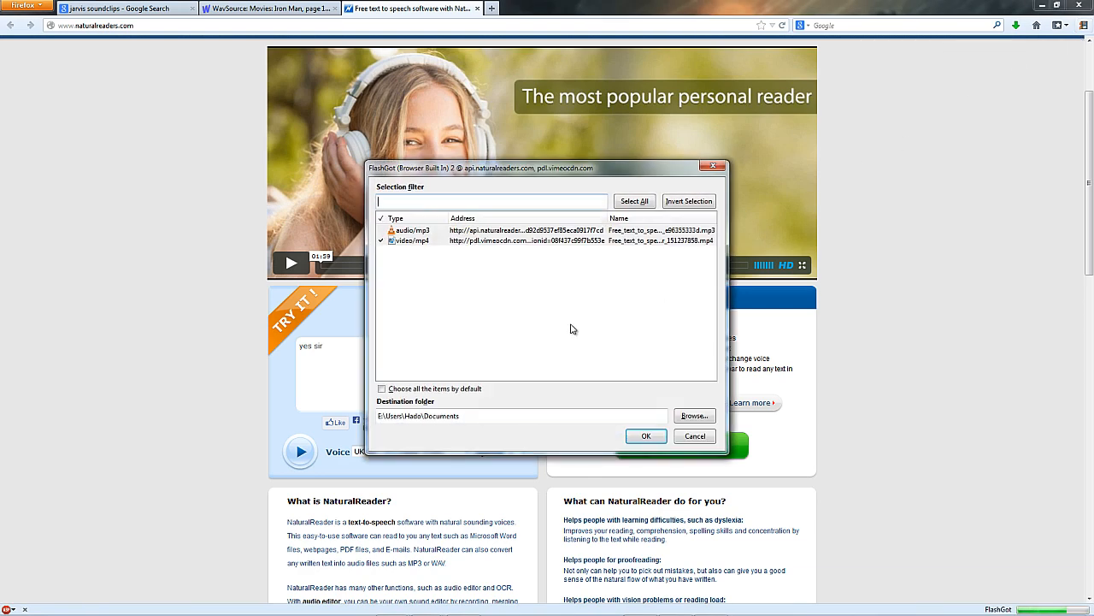
{"action": "left_click", "coordinate": [642, 437]}
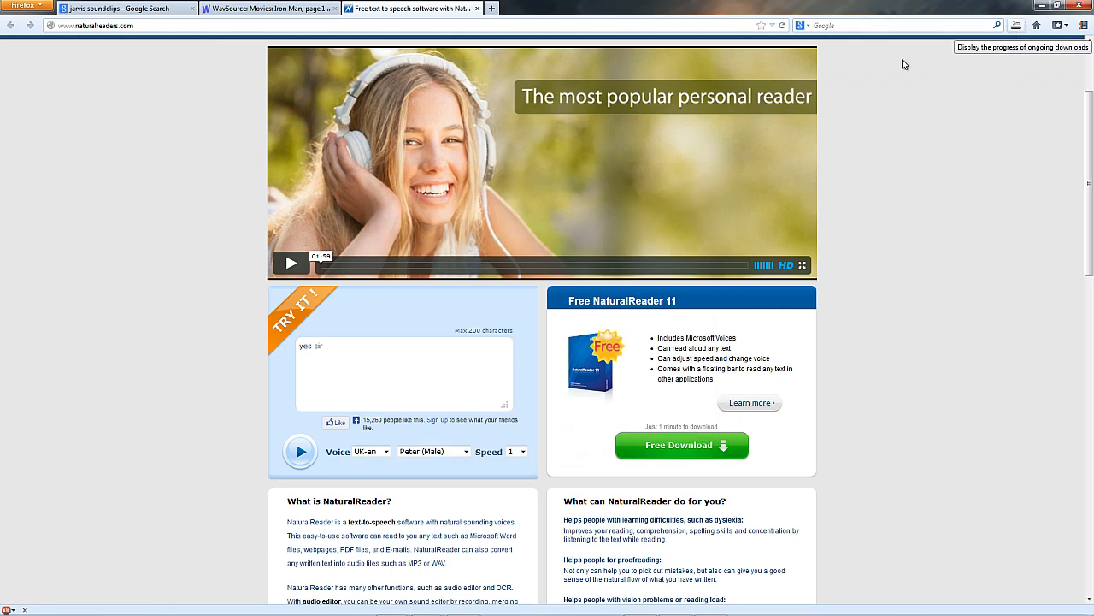
{"action": "left_click", "coordinate": [1021, 27]}
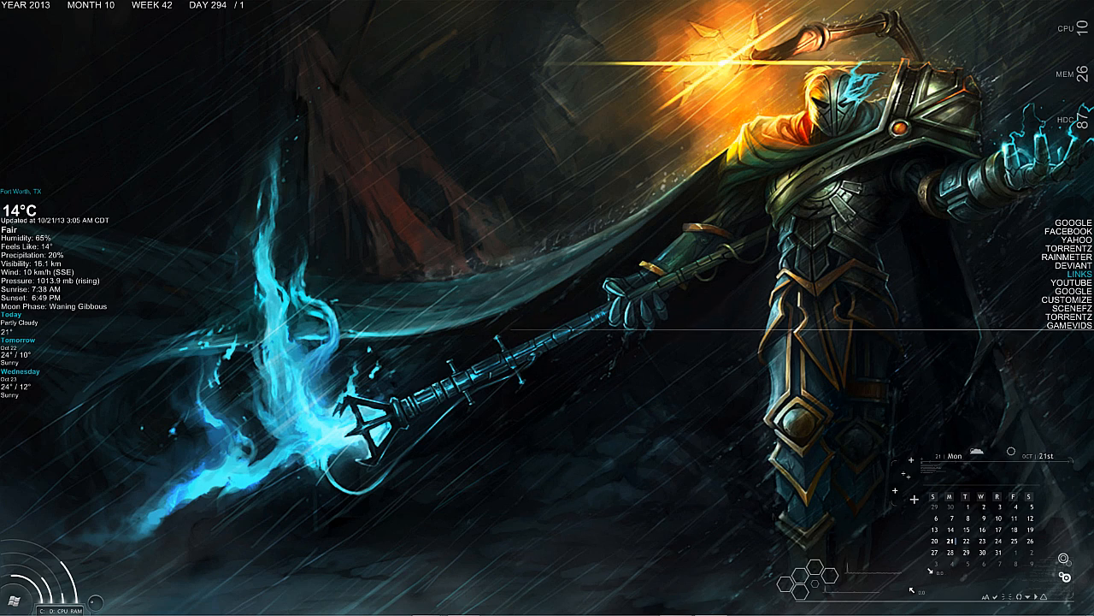
Bring up the file selection for editing an existing speech macro in Windows Speech Recognition Macros
{"action": "mouse_move", "coordinate": [990, 605]}
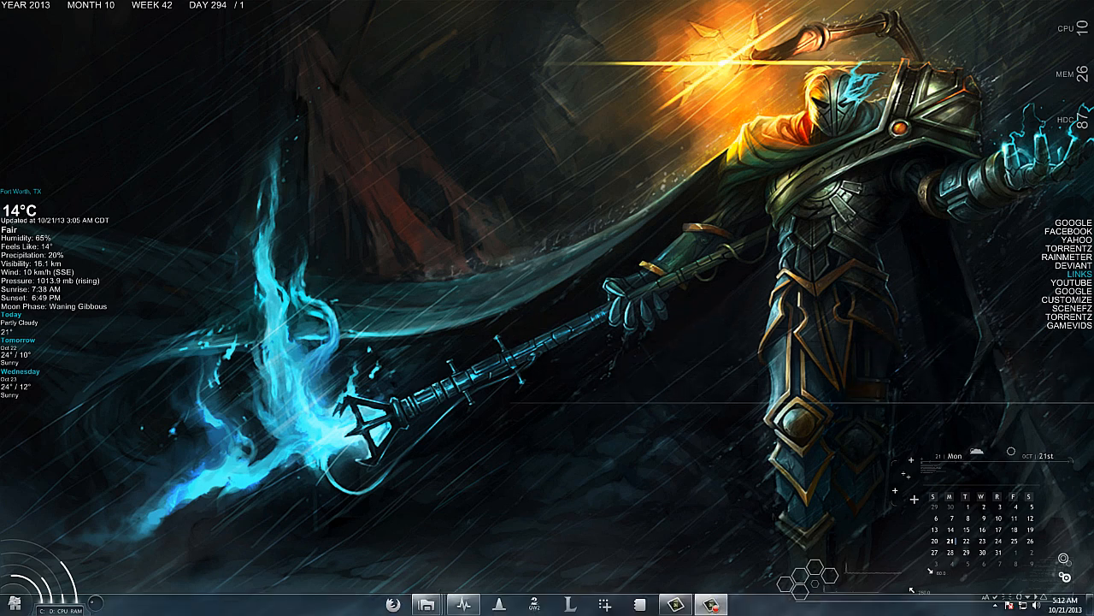
{"action": "left_click", "coordinate": [994, 604]}
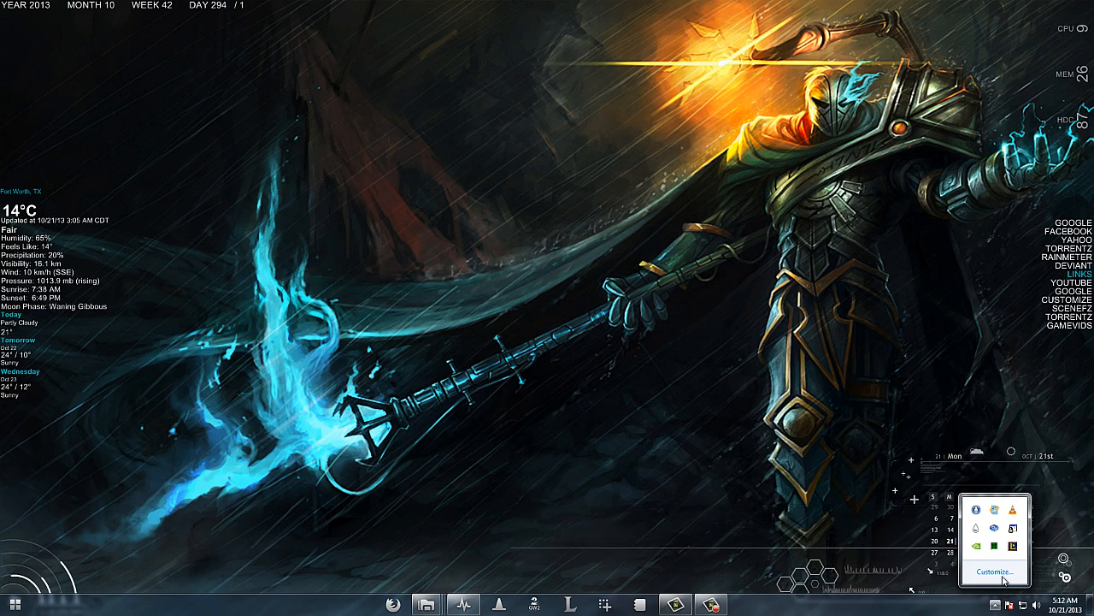
{"action": "right_click", "coordinate": [994, 527]}
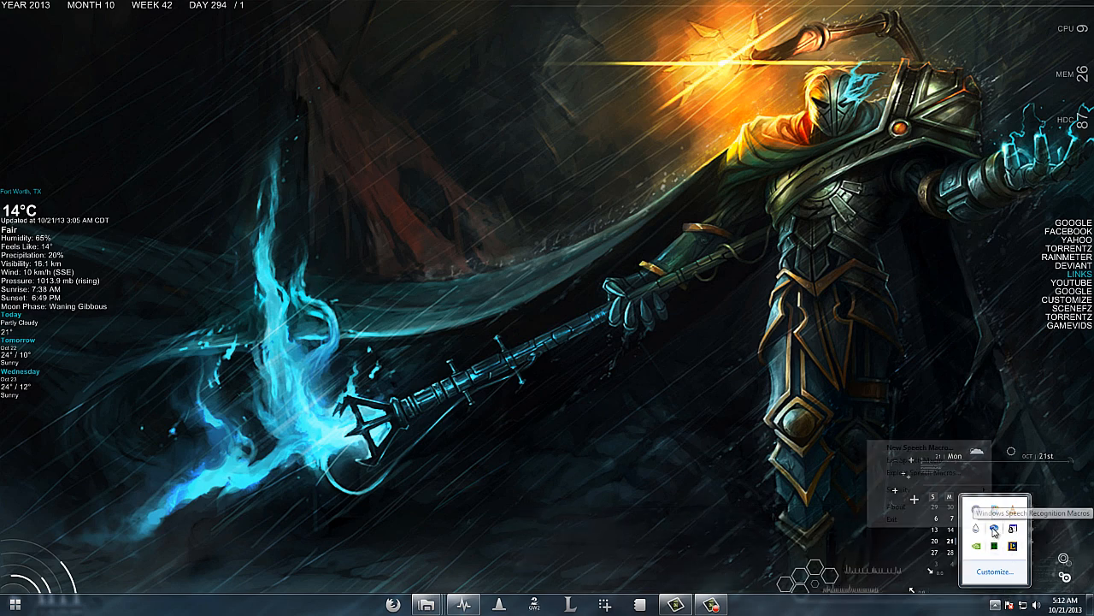
{"action": "left_click", "coordinate": [949, 463]}
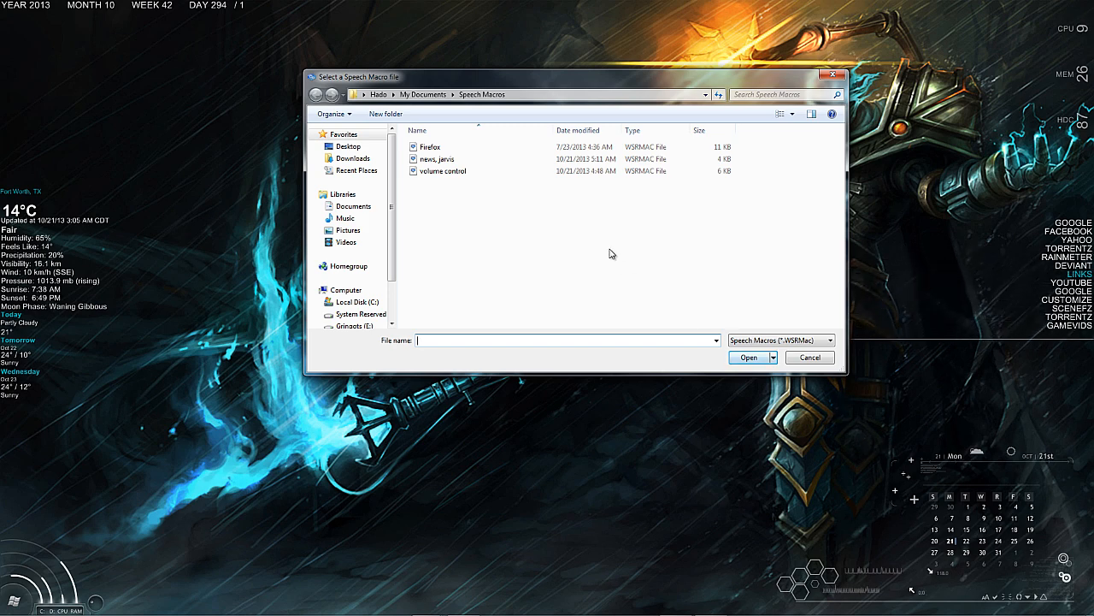
Try to choose notepad from C:\Windows\System32 as the default program for the "news, jarvis" macro, then cancel the choice
{"action": "right_click", "coordinate": [459, 162]}
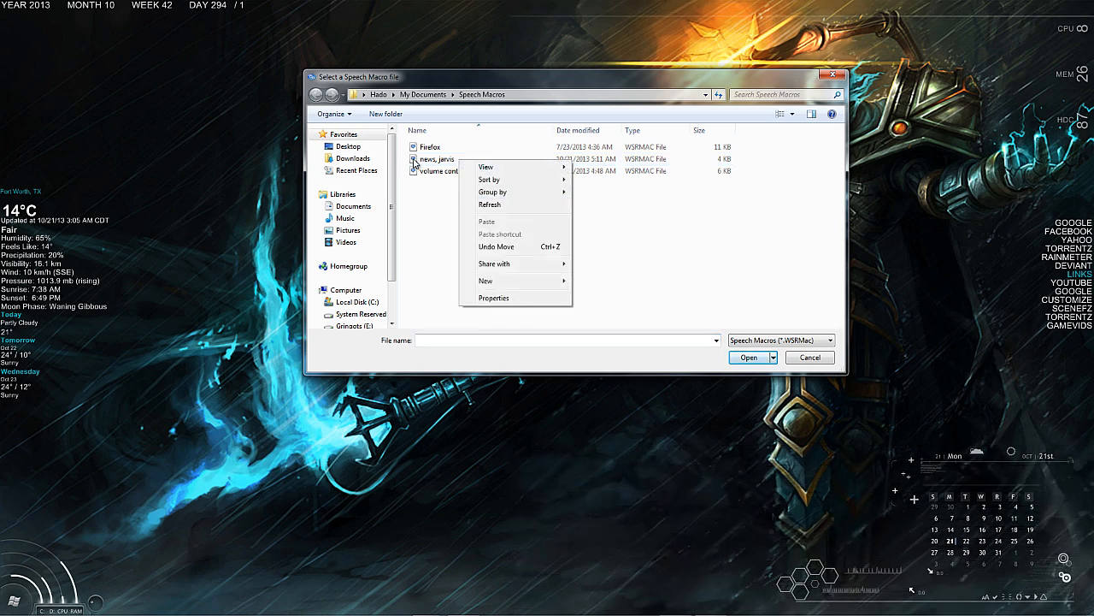
{"action": "left_click", "coordinate": [432, 160]}
{"action": "right_click", "coordinate": [426, 160]}
{"action": "mouse_move", "coordinate": [519, 204]}
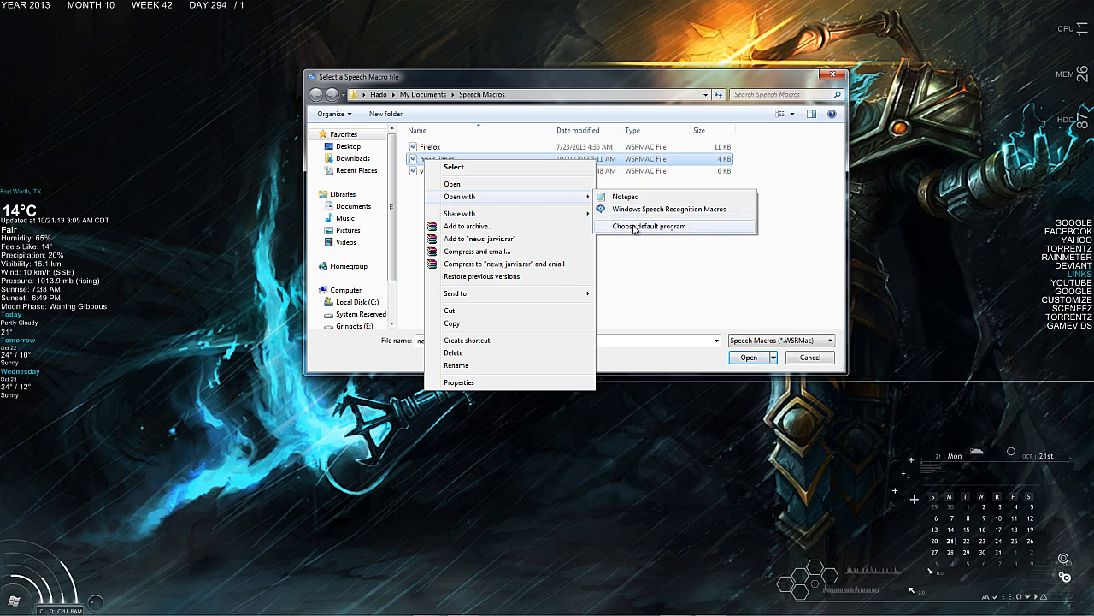
{"action": "left_click", "coordinate": [634, 226]}
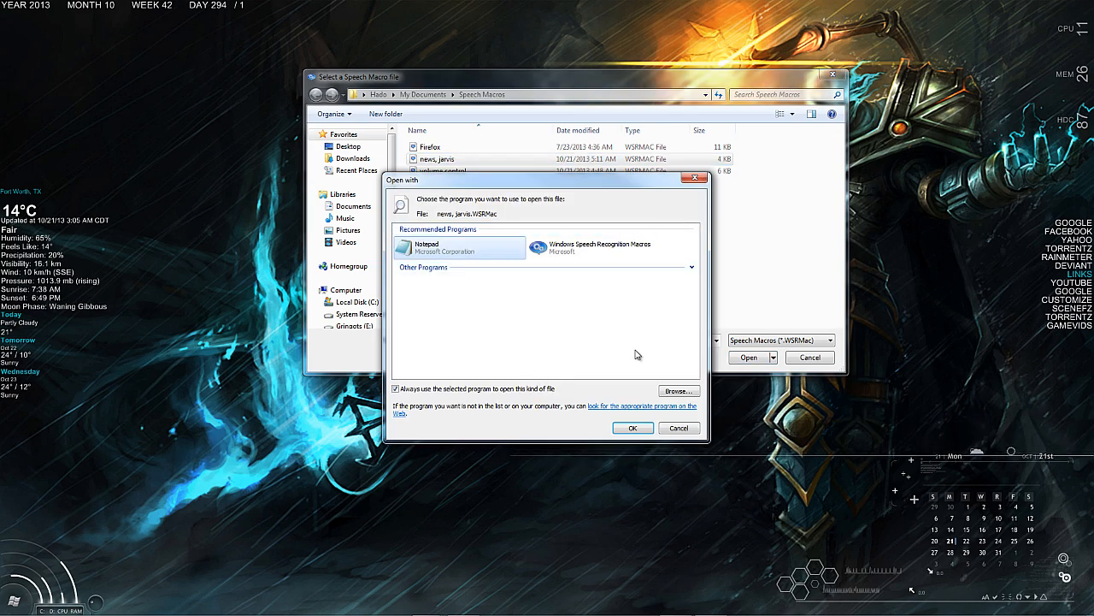
{"action": "left_click", "coordinate": [678, 391]}
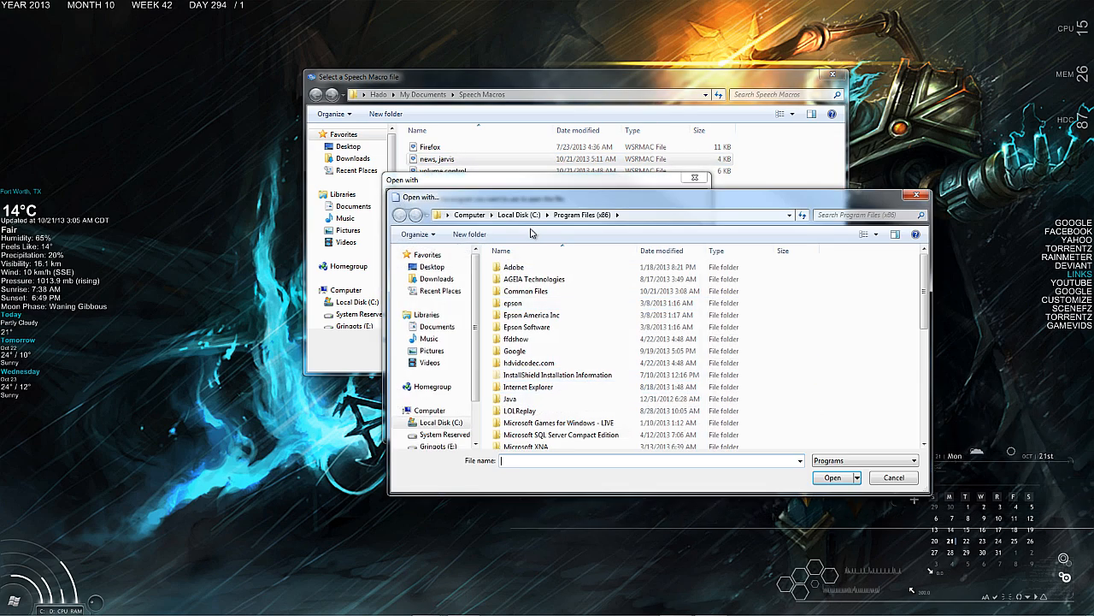
{"action": "left_click", "coordinate": [529, 218]}
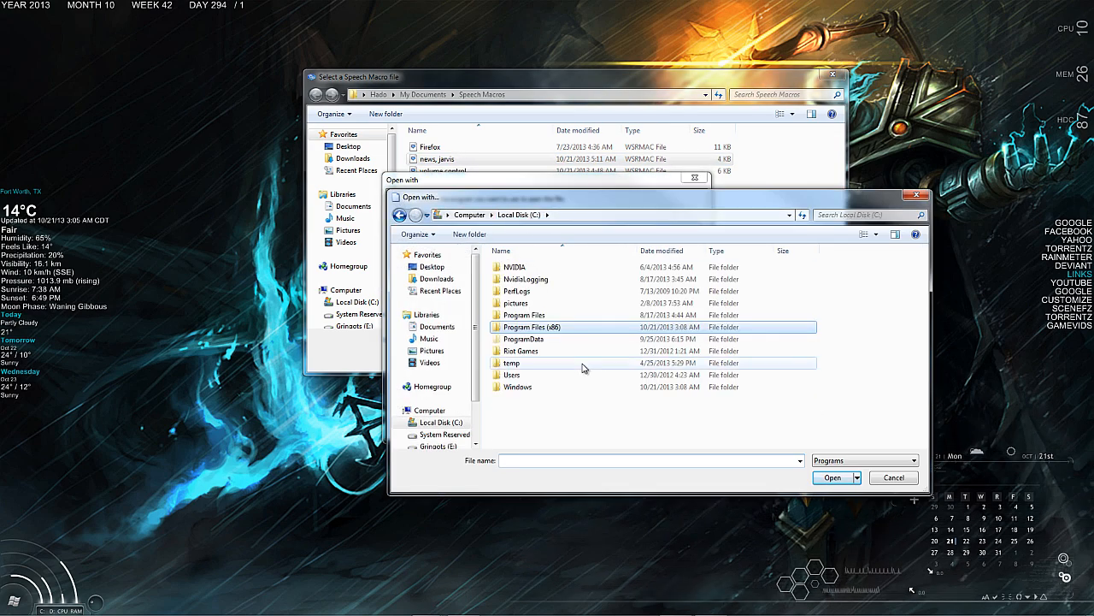
{"action": "double_click", "coordinate": [575, 393]}
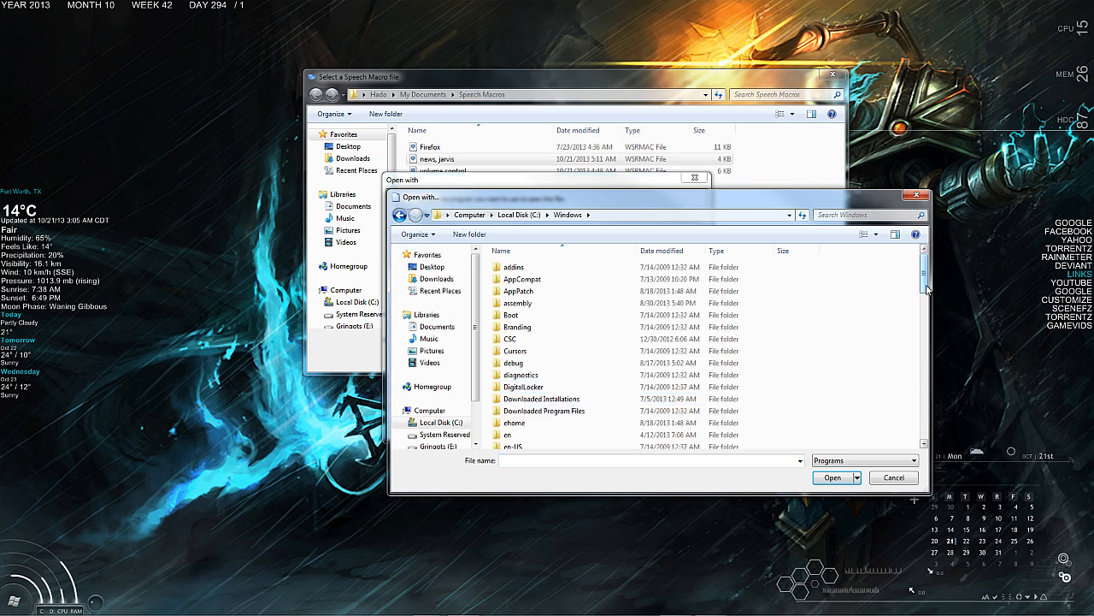
{"action": "left_click_drag", "start_coordinate": [924, 289], "coordinate": [922, 373]}
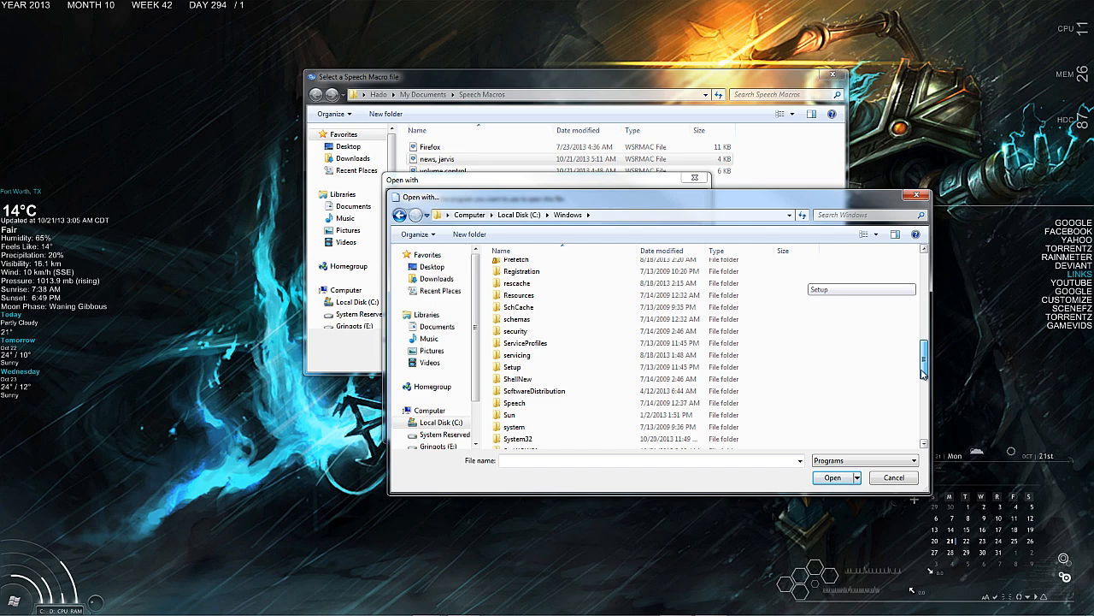
{"action": "double_click", "coordinate": [529, 435]}
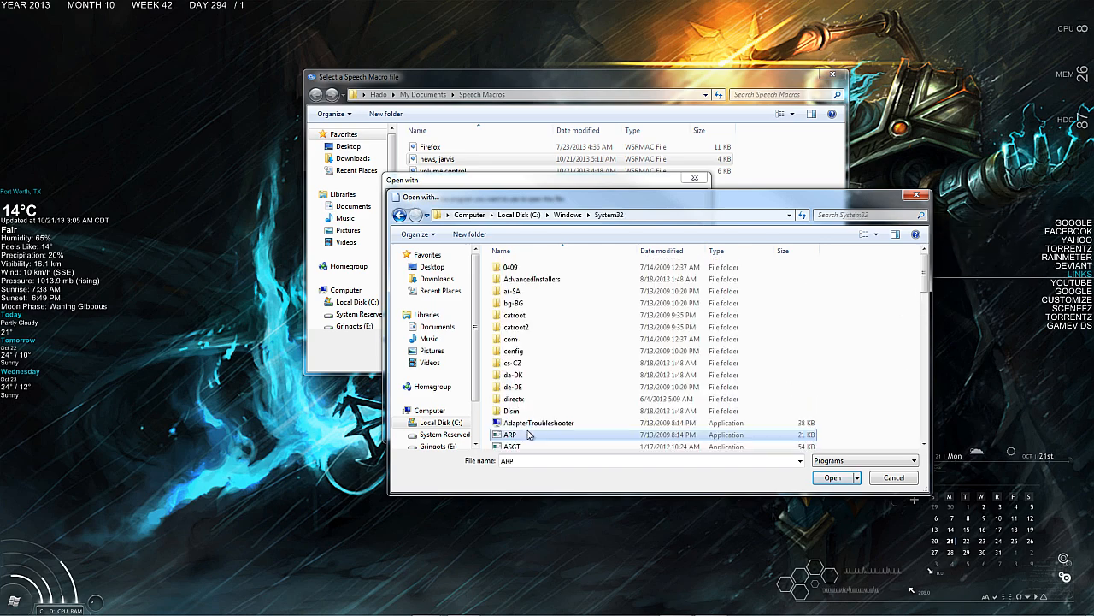
{"action": "left_click_drag", "start_coordinate": [923, 272], "coordinate": [917, 372]}
{"action": "left_click", "coordinate": [598, 364]}
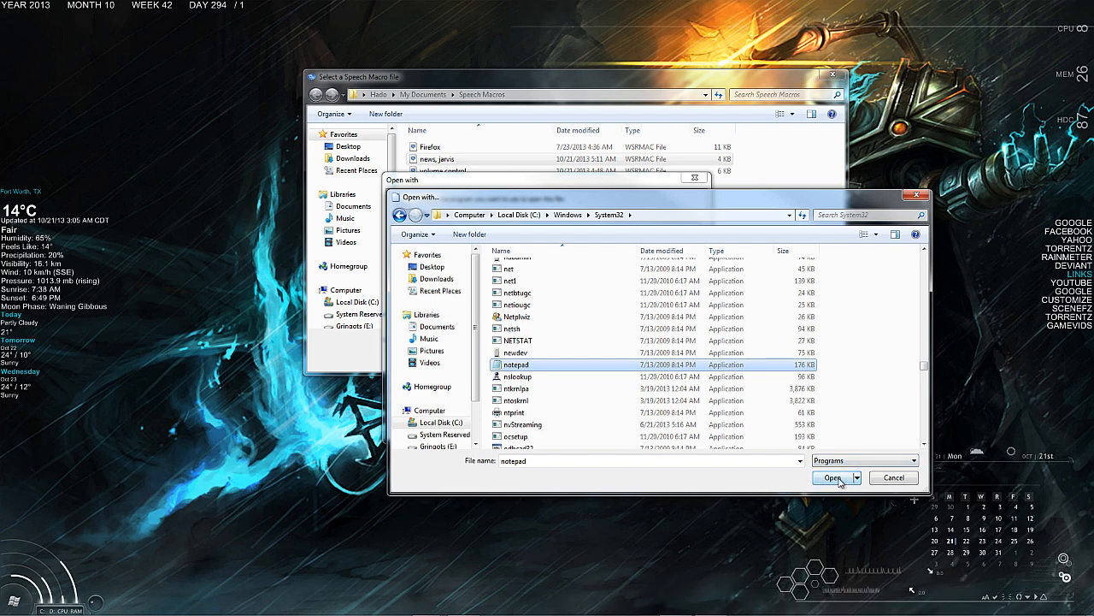
{"action": "left_click", "coordinate": [881, 482]}
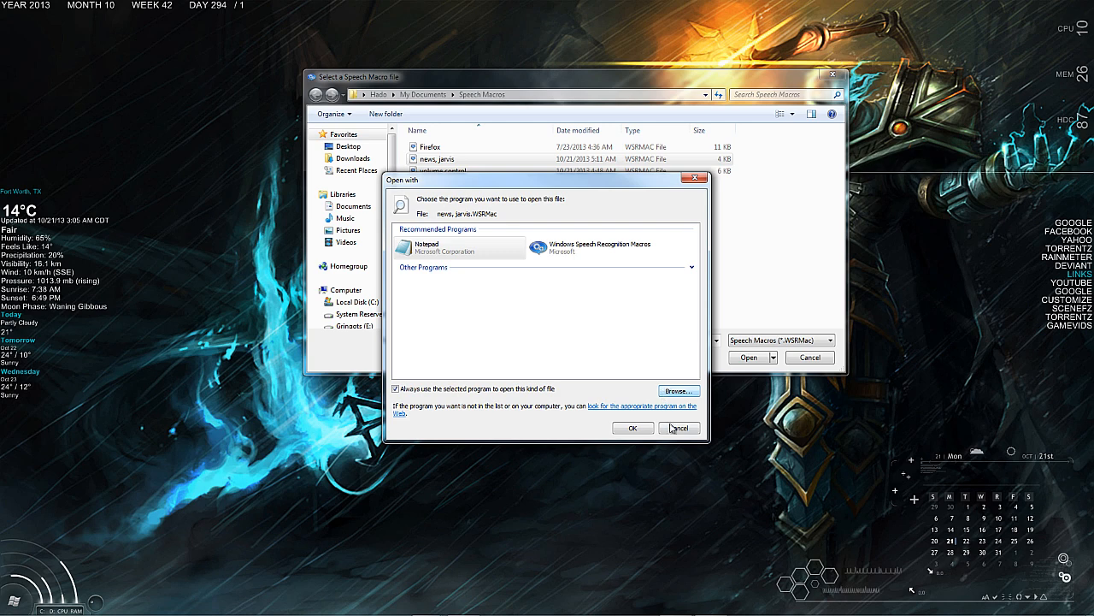
{"action": "left_click", "coordinate": [679, 428]}
Open the "news, jarvis" macro file in Notepad and highlight its listenFor line and the phrase inside it
{"action": "right_click", "coordinate": [502, 164]}
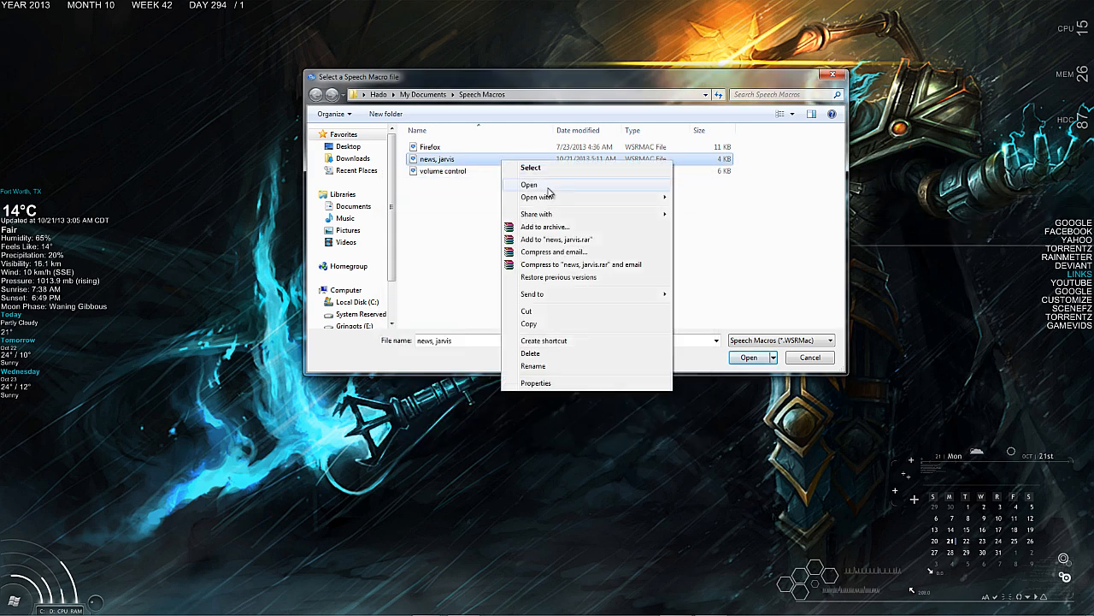
{"action": "mouse_move", "coordinate": [551, 199]}
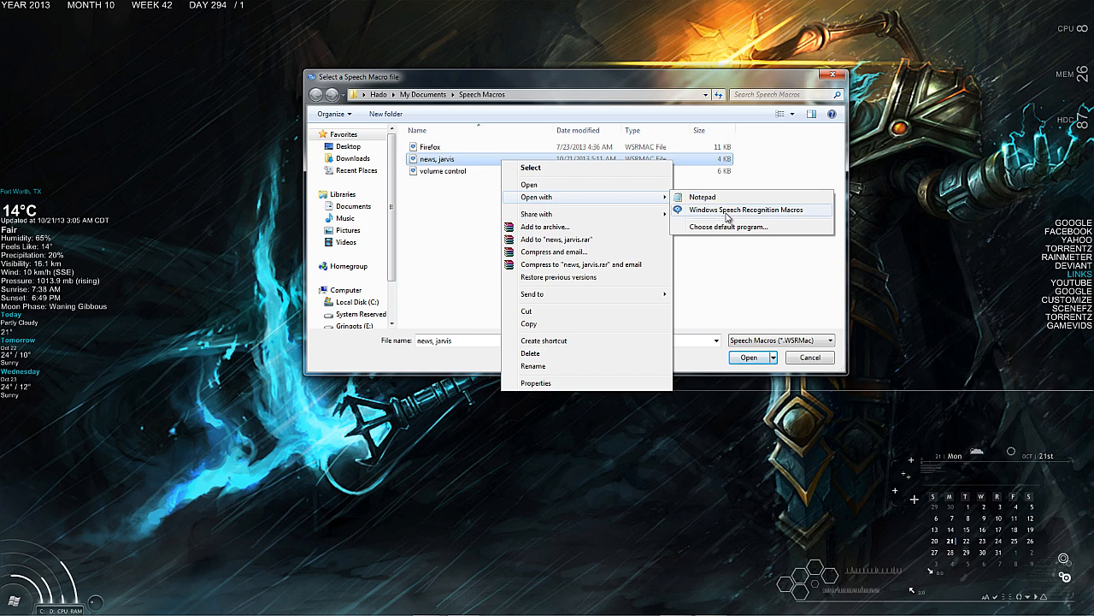
{"action": "left_click", "coordinate": [703, 197]}
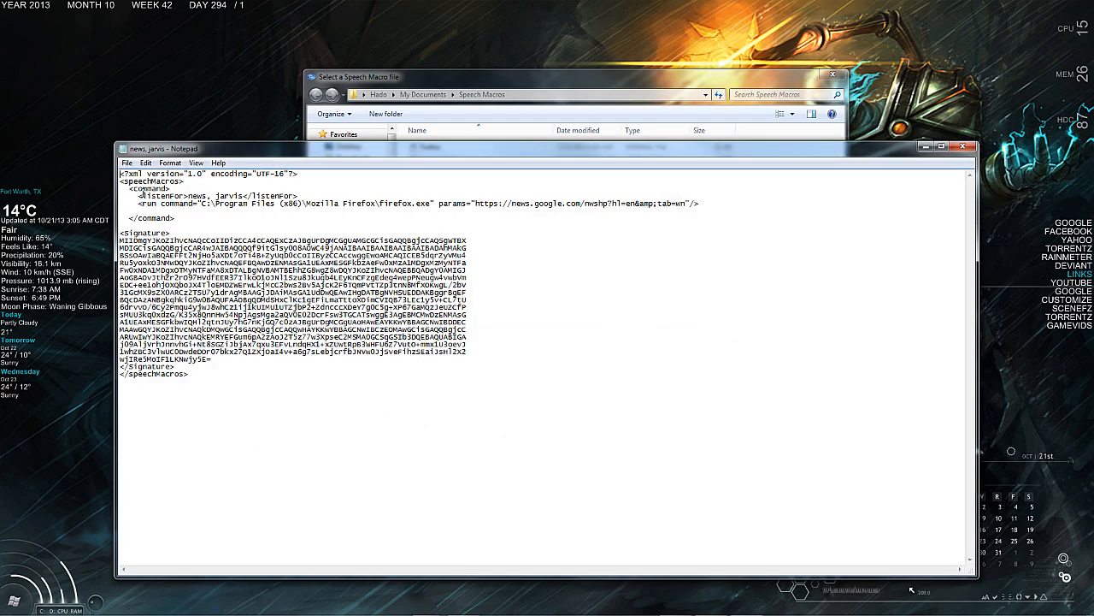
{"action": "left_click_drag", "start_coordinate": [137, 196], "coordinate": [296, 196]}
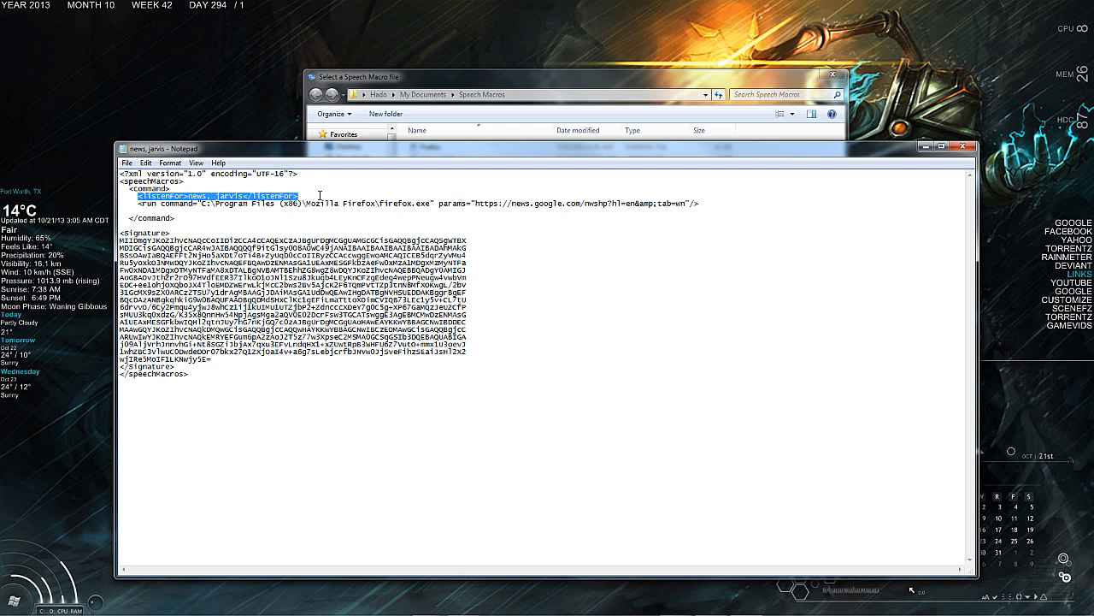
{"action": "left_click", "coordinate": [319, 196]}
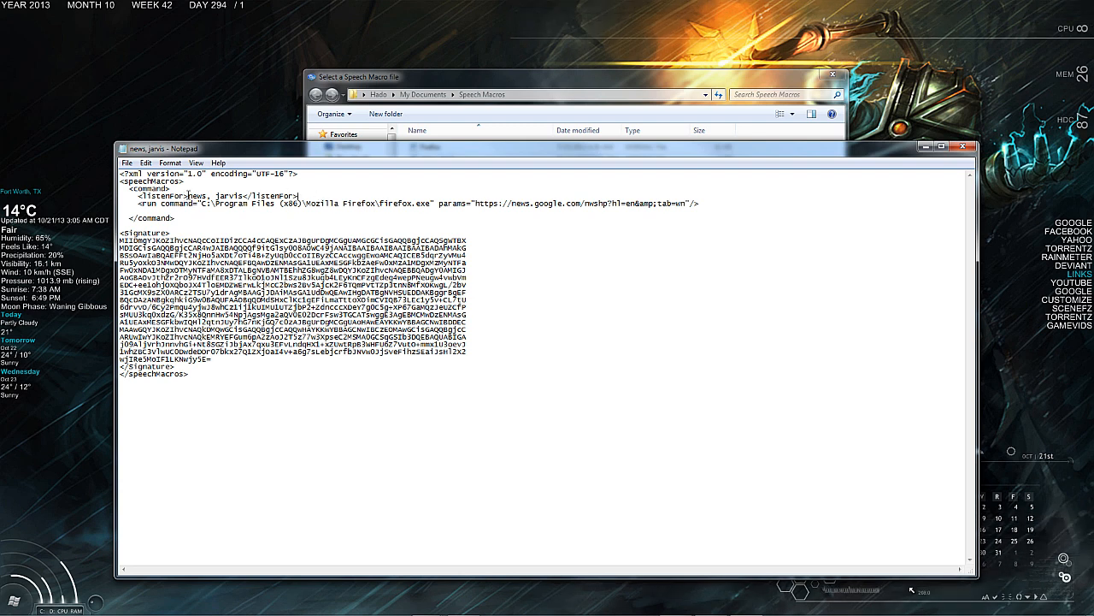
{"action": "left_click_drag", "start_coordinate": [188, 196], "coordinate": [243, 196]}
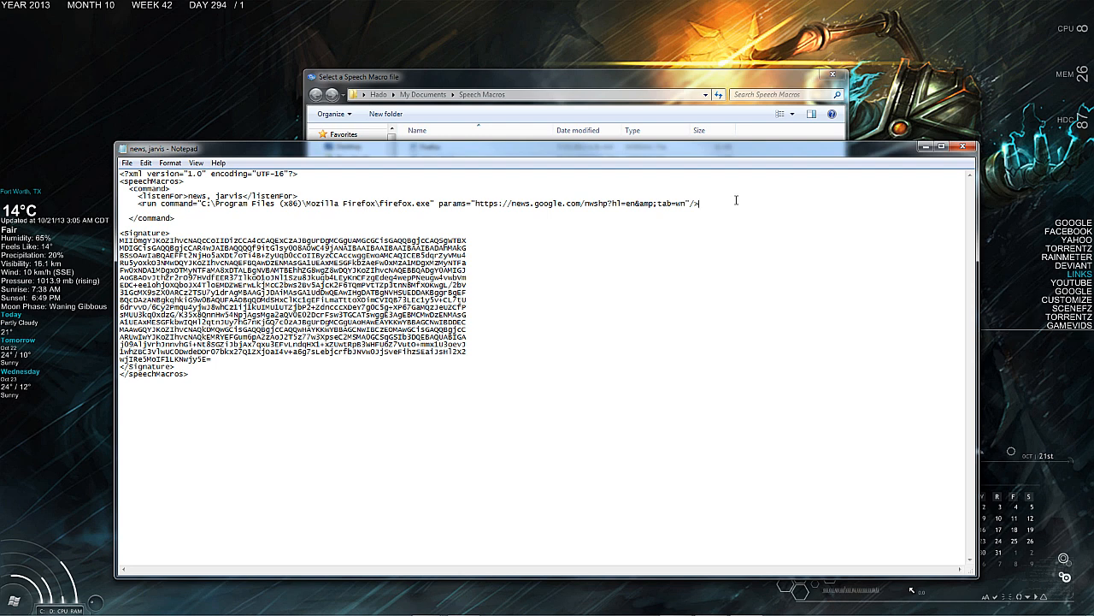
Add a new line below the Firefox run command and begin it with "<run command="
{"action": "key", "text": "Return"}
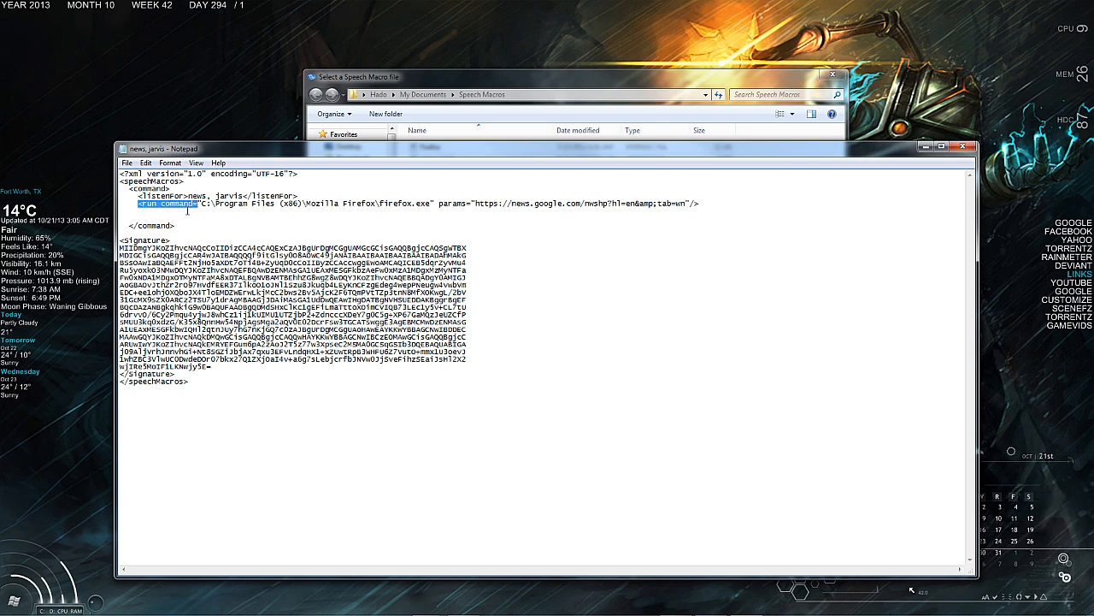
{"action": "left_click", "coordinate": [713, 203]}
{"action": "key", "text": "Return"}
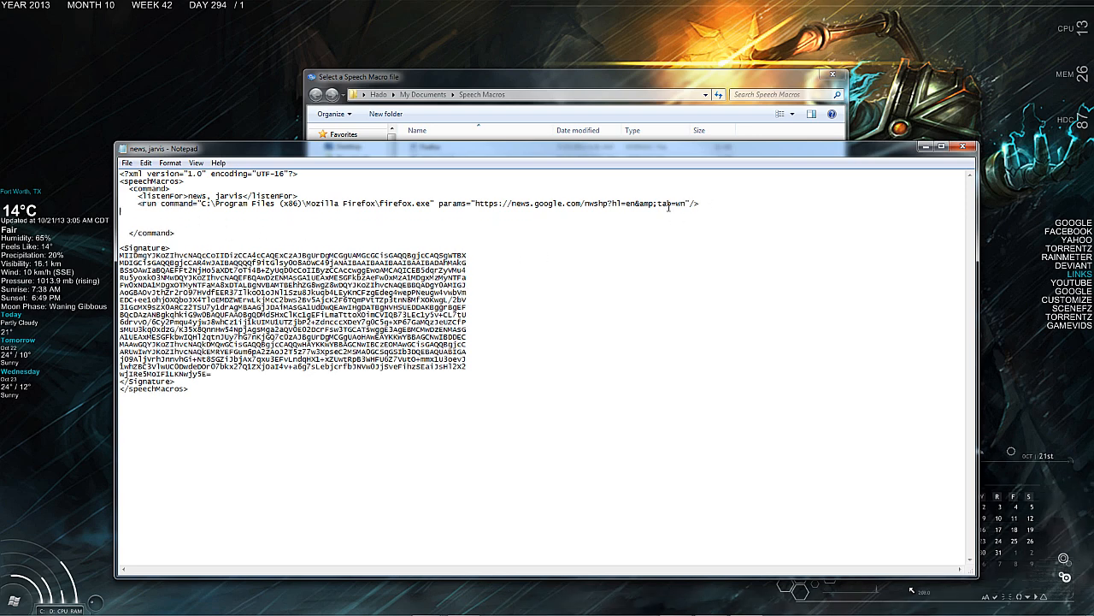
{"action": "key", "text": "BackSpace"}
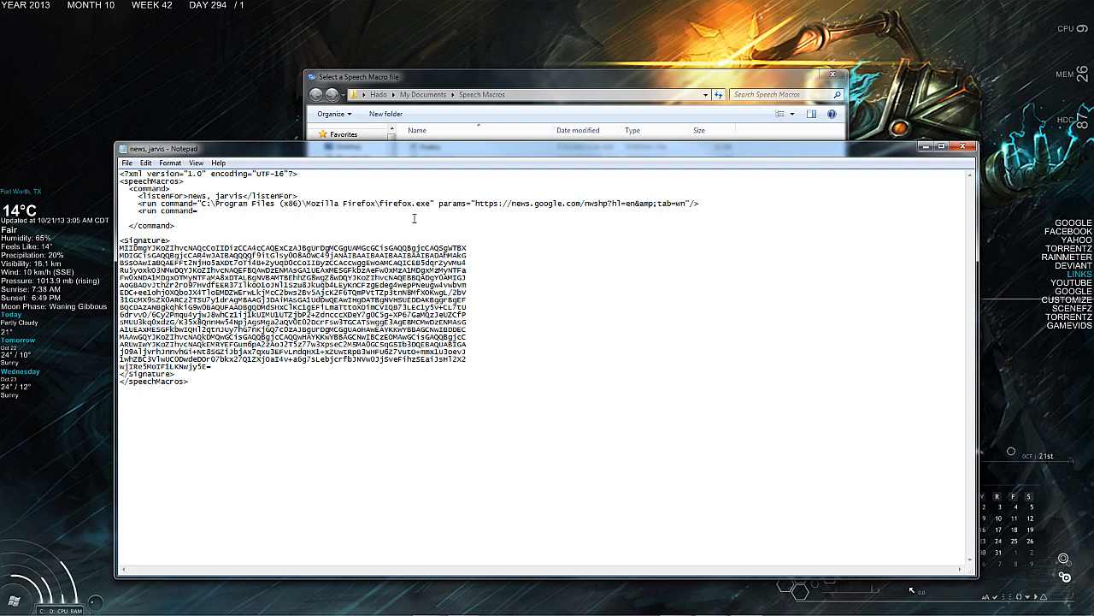
Open the properties of the VLC media player shortcut and copy its target path
{"action": "mouse_move", "coordinate": [673, 609]}
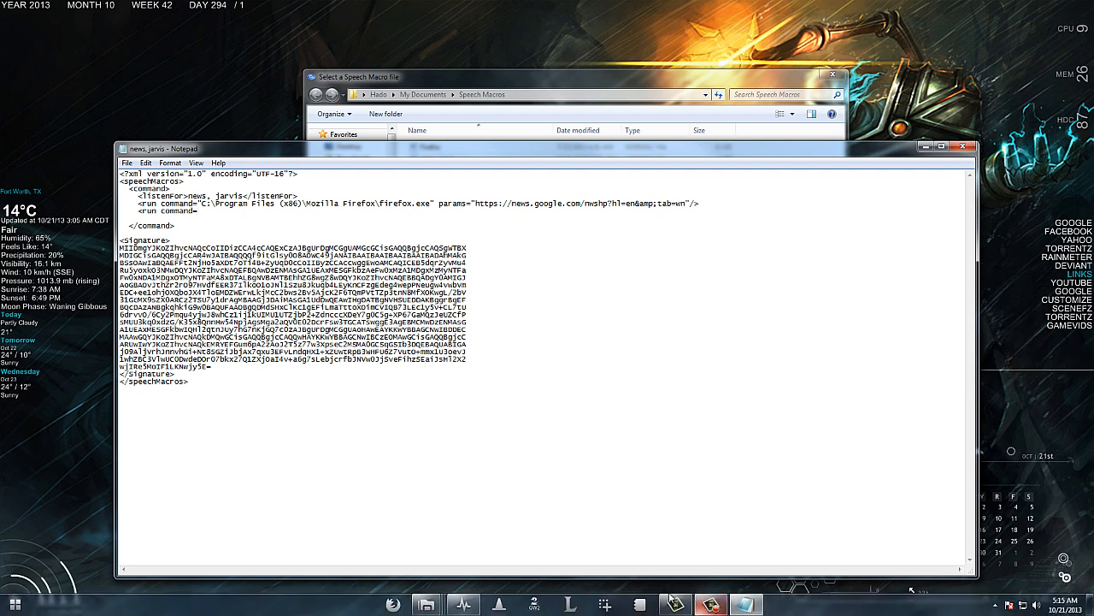
{"action": "right_click", "coordinate": [500, 605]}
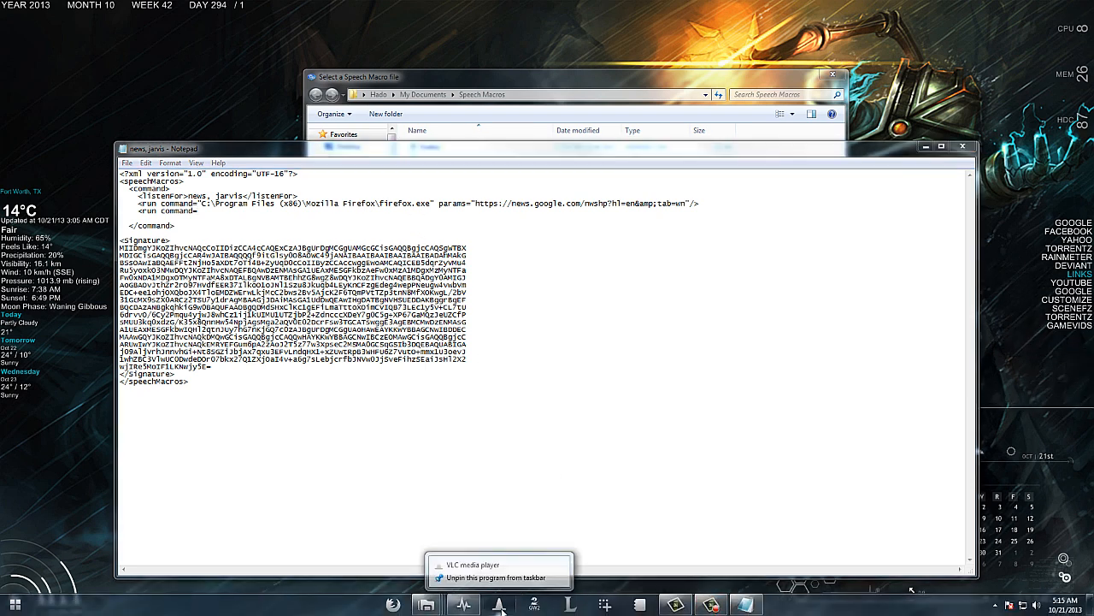
{"action": "right_click", "coordinate": [500, 563]}
{"action": "left_click", "coordinate": [532, 557]}
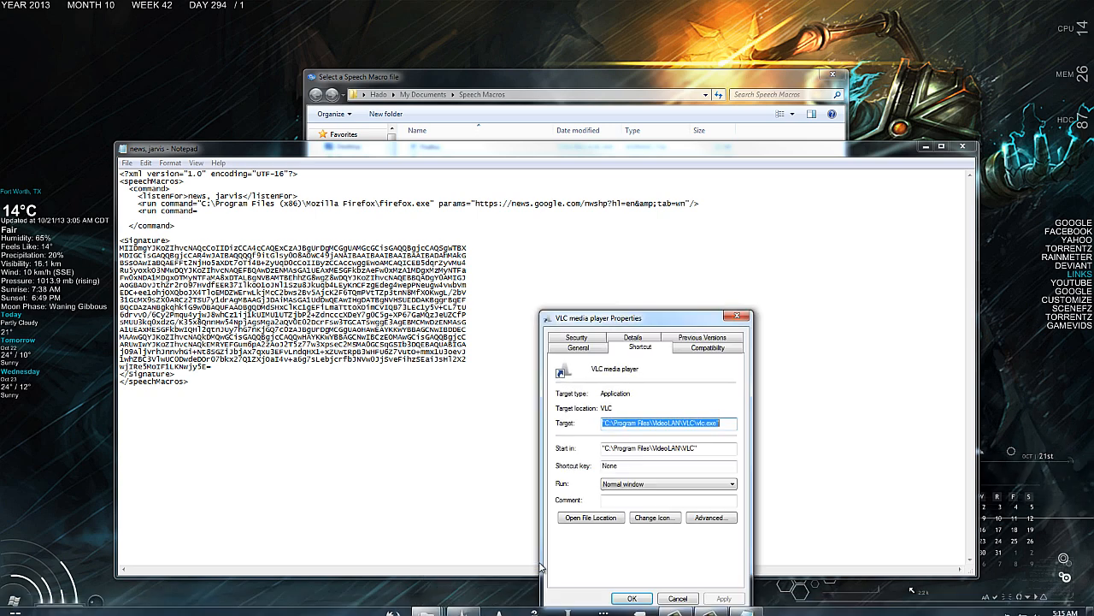
{"action": "right_click", "coordinate": [672, 424]}
{"action": "left_click", "coordinate": [693, 463]}
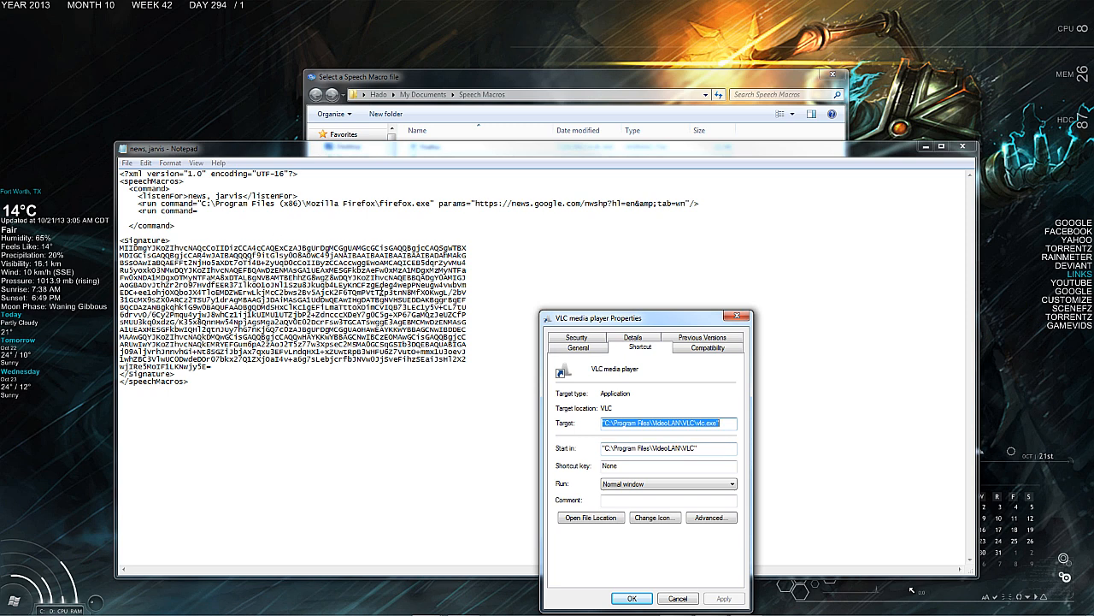
Paste the VLC path as the new run command's value and append params=" after it
{"action": "left_click", "coordinate": [254, 213]}
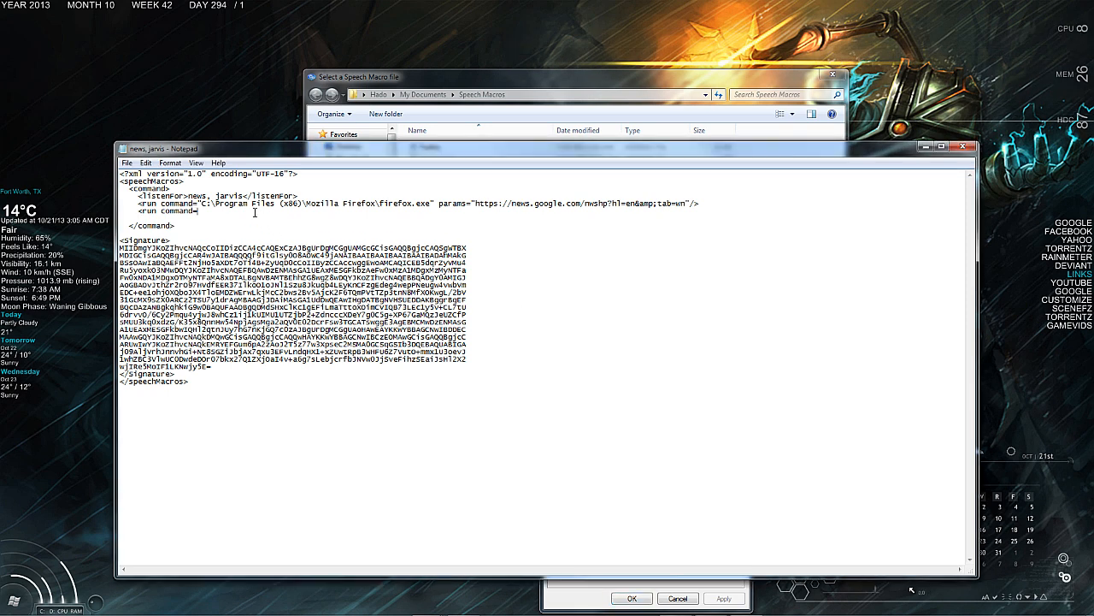
{"action": "key", "text": "ctrl+v"}
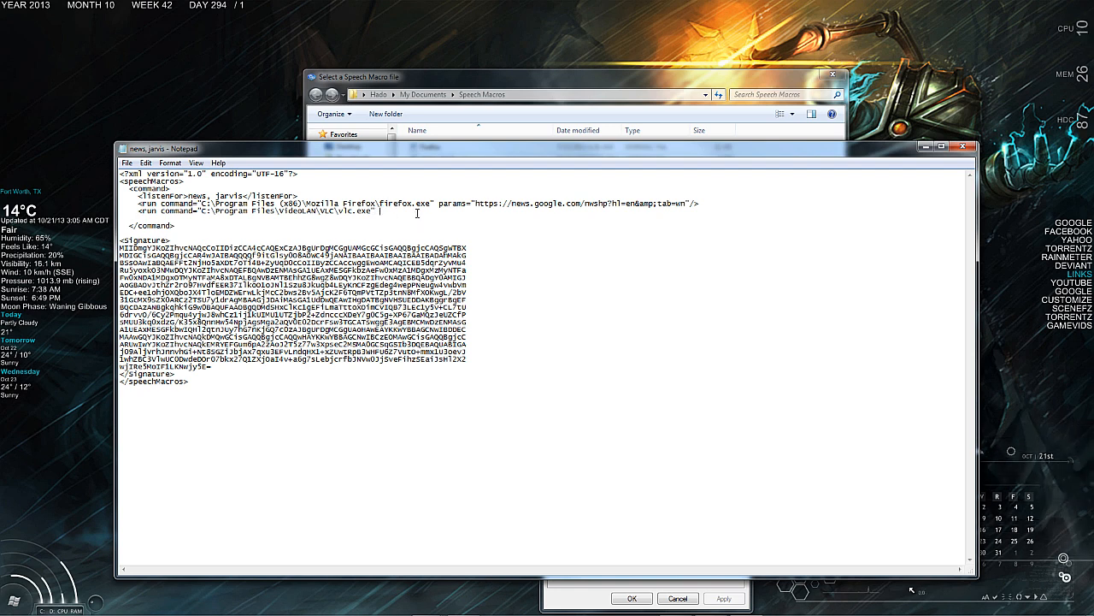
{"action": "type", "text": "params"}
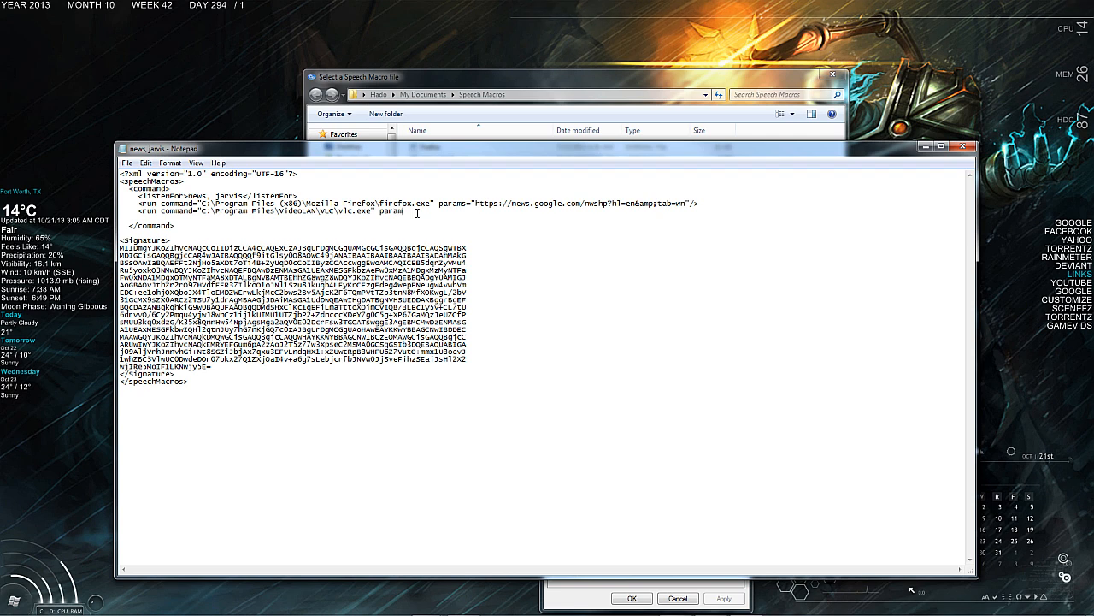
{"action": "type", "text": "="}
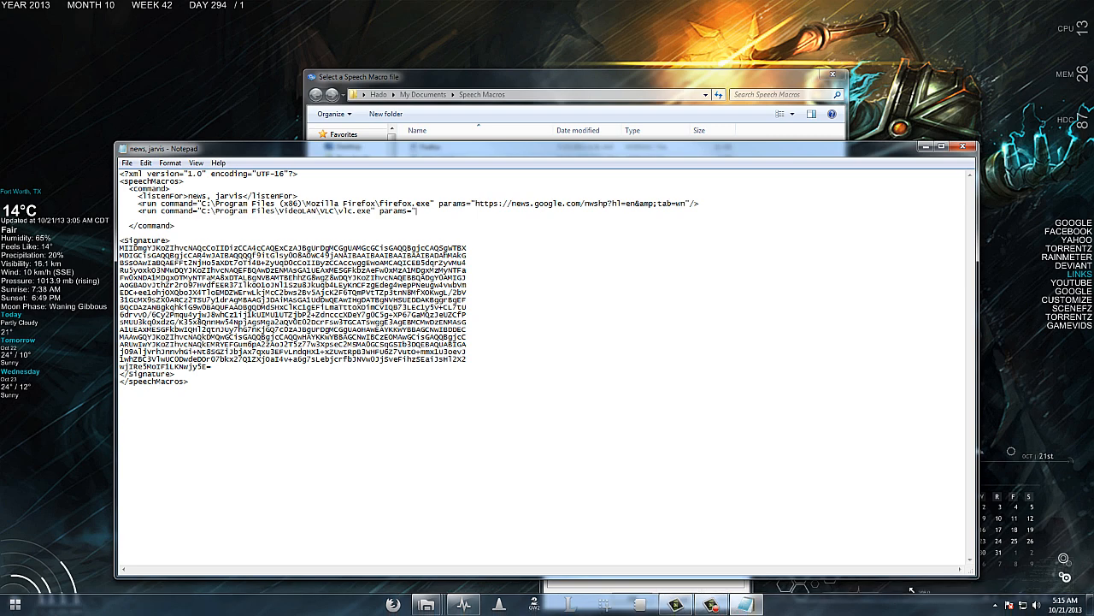
Browse to E:\Music\Jarvis and open the properties of the jar_yes_sir sound clip
{"action": "left_click", "coordinate": [4, 604]}
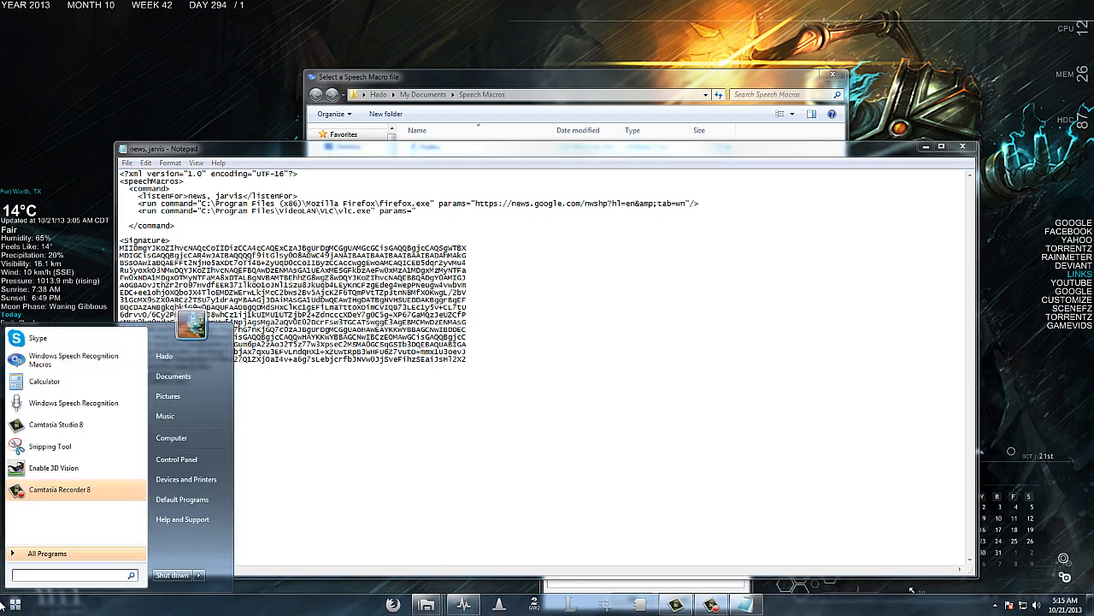
{"action": "left_click", "coordinate": [208, 439]}
{"action": "double_click", "coordinate": [617, 219]}
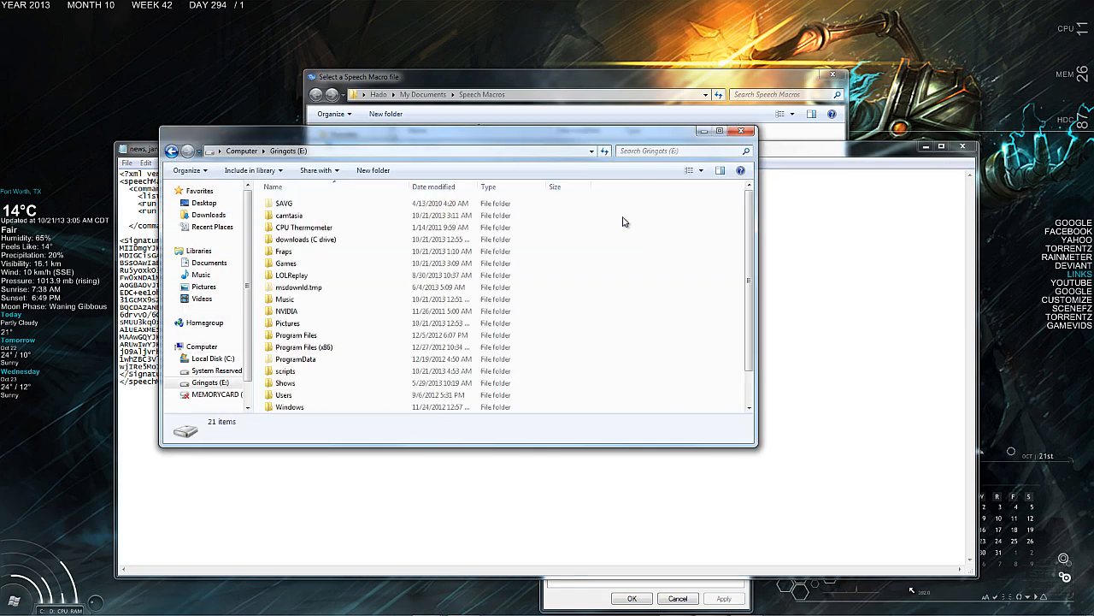
{"action": "double_click", "coordinate": [289, 299]}
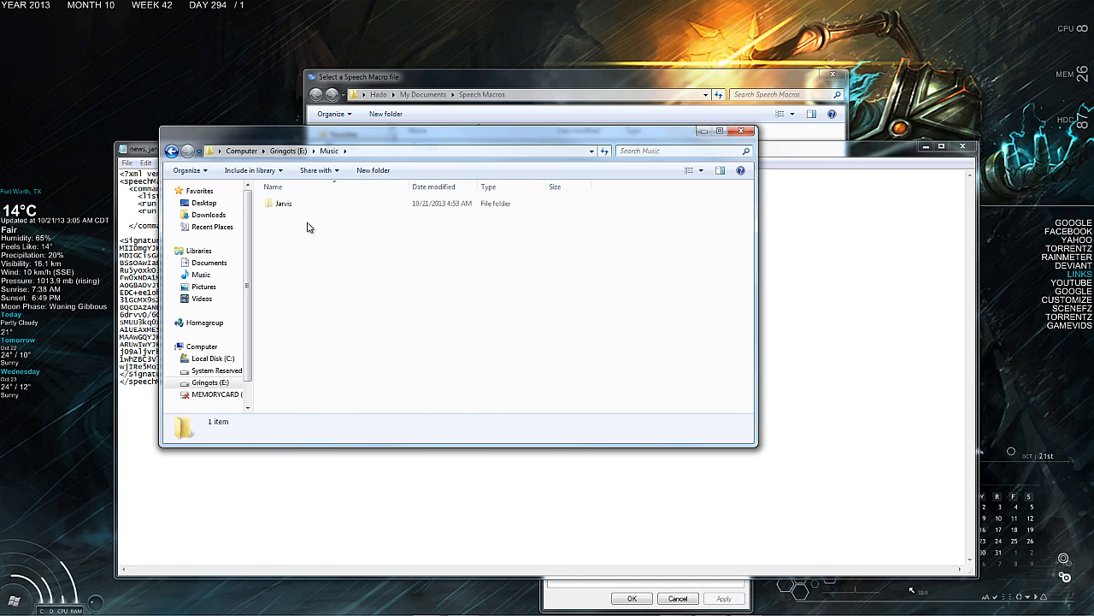
{"action": "double_click", "coordinate": [295, 206]}
{"action": "left_click", "coordinate": [538, 313]}
{"action": "scroll", "coordinate": [518, 322], "scroll_direction": "down", "scroll_amount": 5}
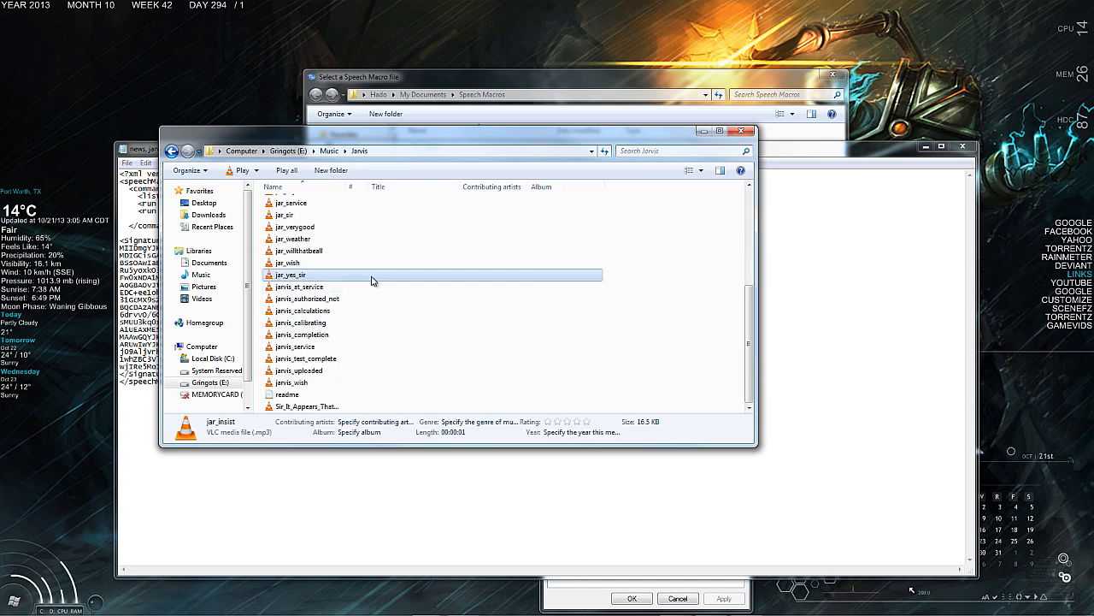
{"action": "right_click", "coordinate": [312, 279]}
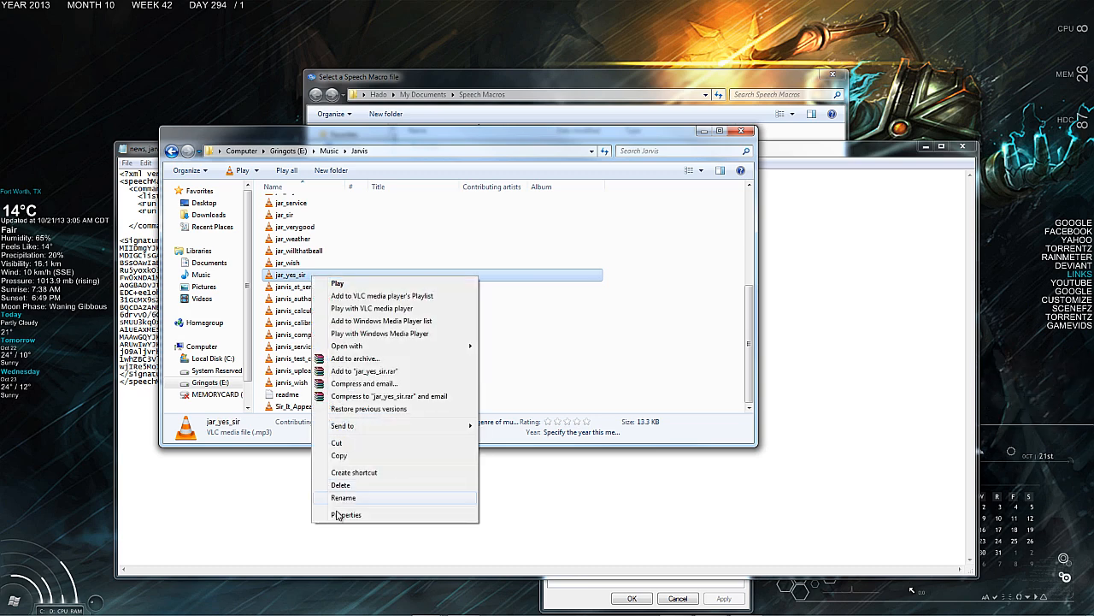
{"action": "left_click", "coordinate": [379, 513]}
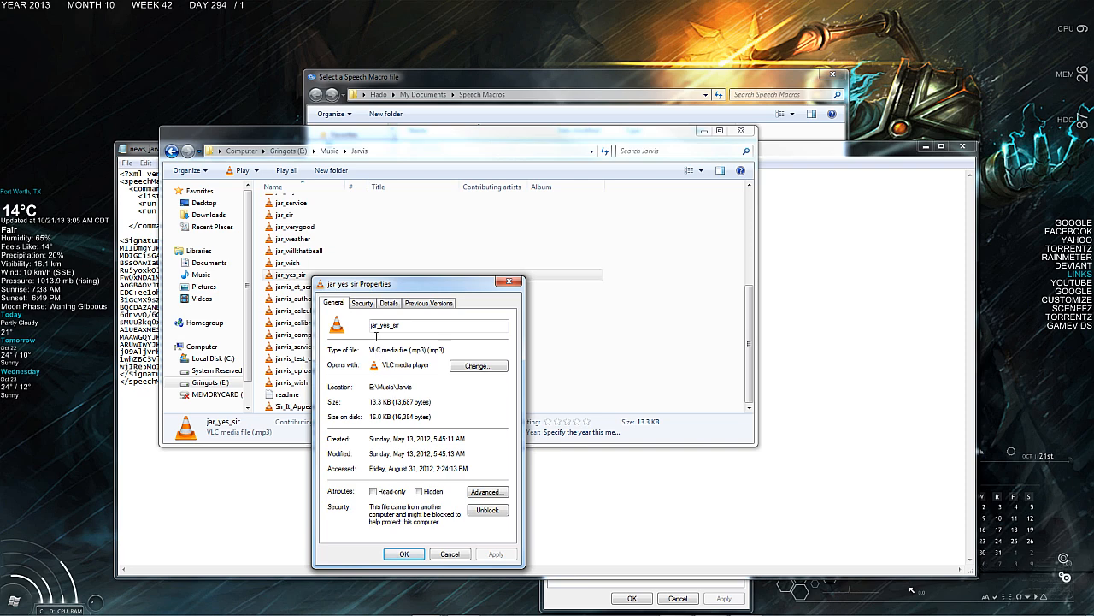
Copy the clip's full path E:\Music\Jarvis\jar_yes_sir.mp3 into the params value in Notepad and close the tag with />
{"action": "left_click", "coordinate": [362, 302]}
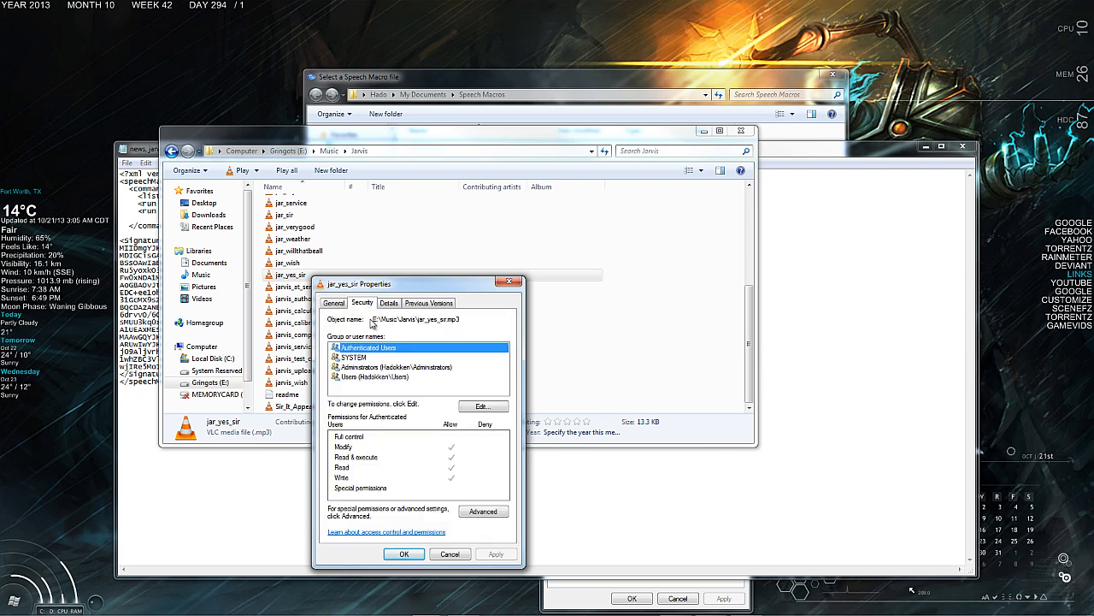
{"action": "left_click_drag", "start_coordinate": [374, 319], "coordinate": [452, 323]}
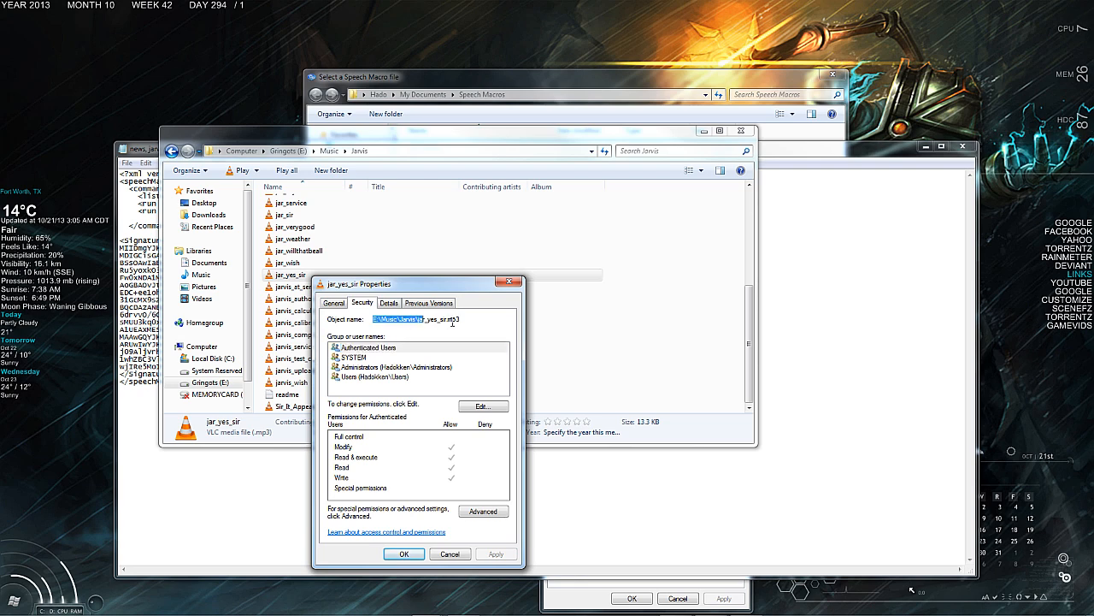
{"action": "right_click", "coordinate": [463, 322]}
{"action": "left_click", "coordinate": [444, 364]}
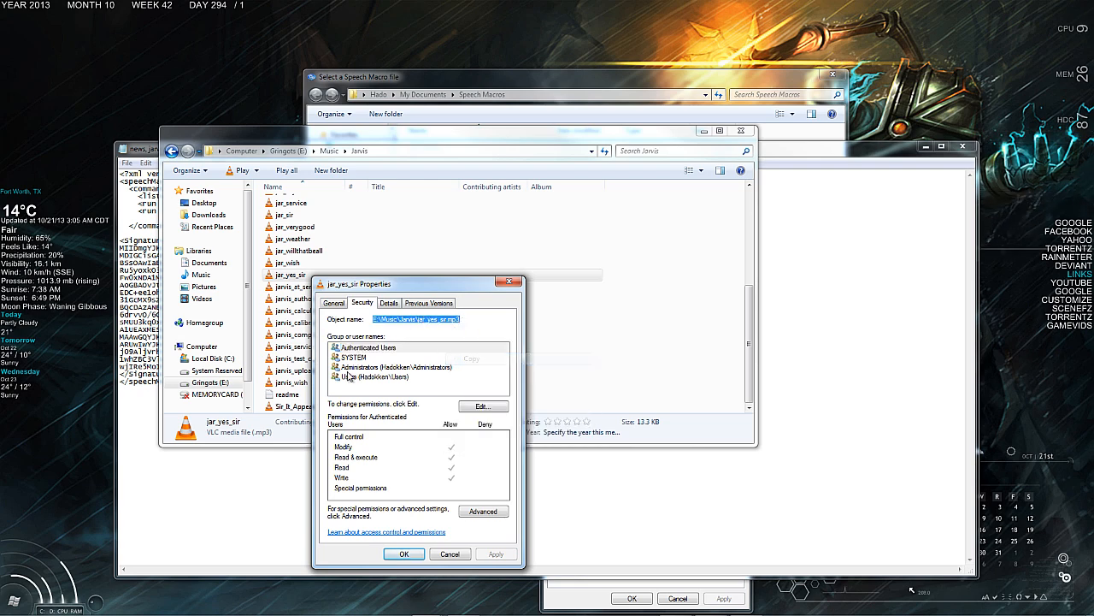
{"action": "left_click", "coordinate": [265, 472]}
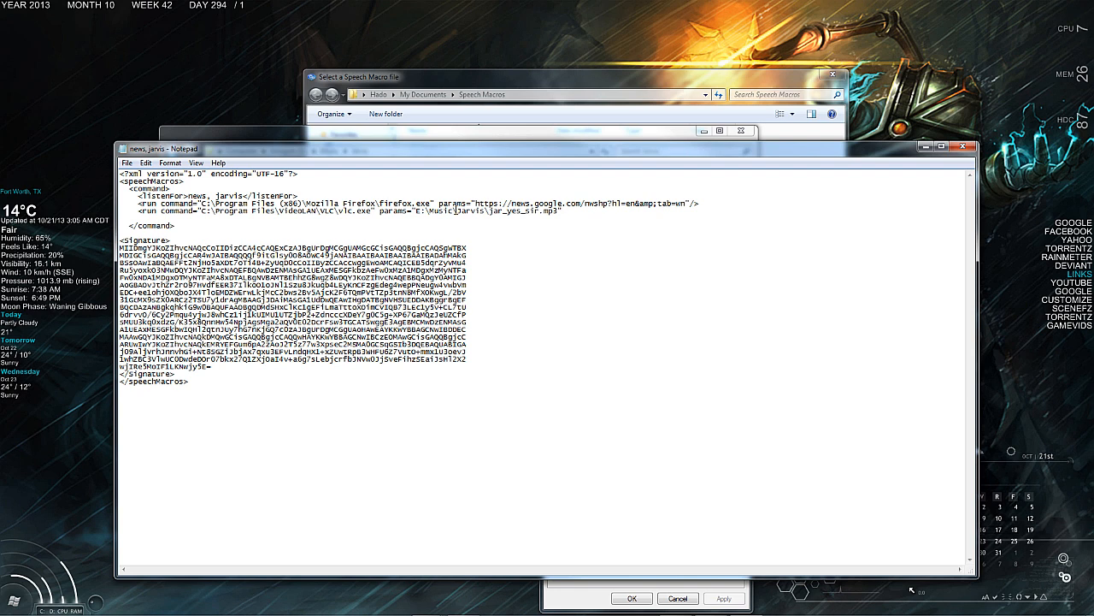
{"action": "type", "text": "/>"}
Highlight the VLC program path and the sound clip path in the new run command line
{"action": "left_click_drag", "start_coordinate": [371, 210], "coordinate": [207, 213]}
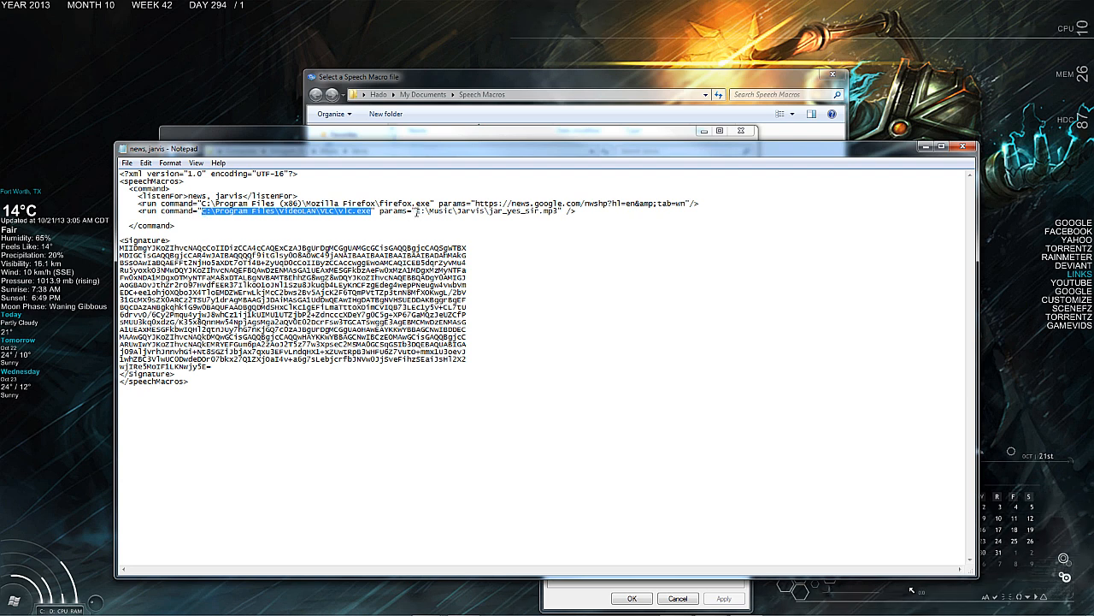
{"action": "left_click_drag", "start_coordinate": [417, 211], "coordinate": [555, 212]}
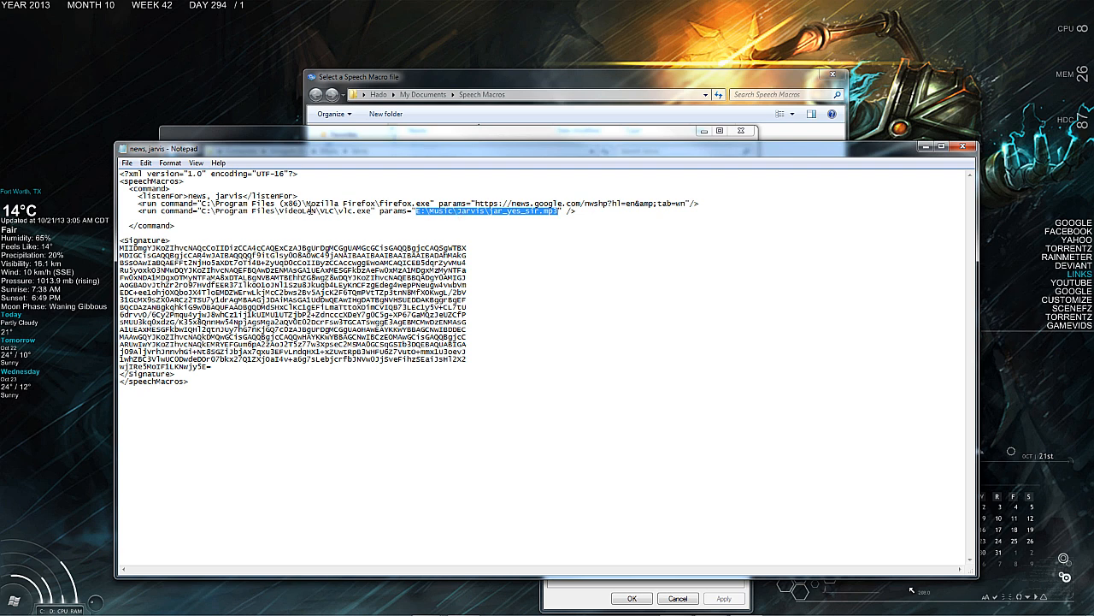
{"action": "left_click", "coordinate": [311, 211]}
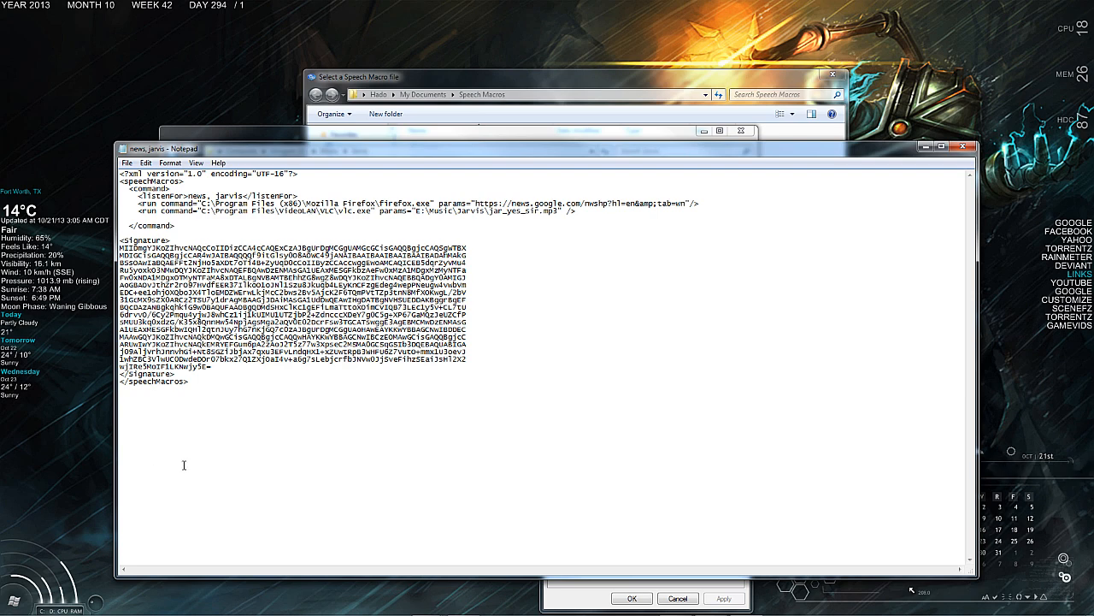
Examine the AutoPlay choices for audio files under Default Programs, then close Control Panel without saving
{"action": "left_click", "coordinate": [15, 607]}
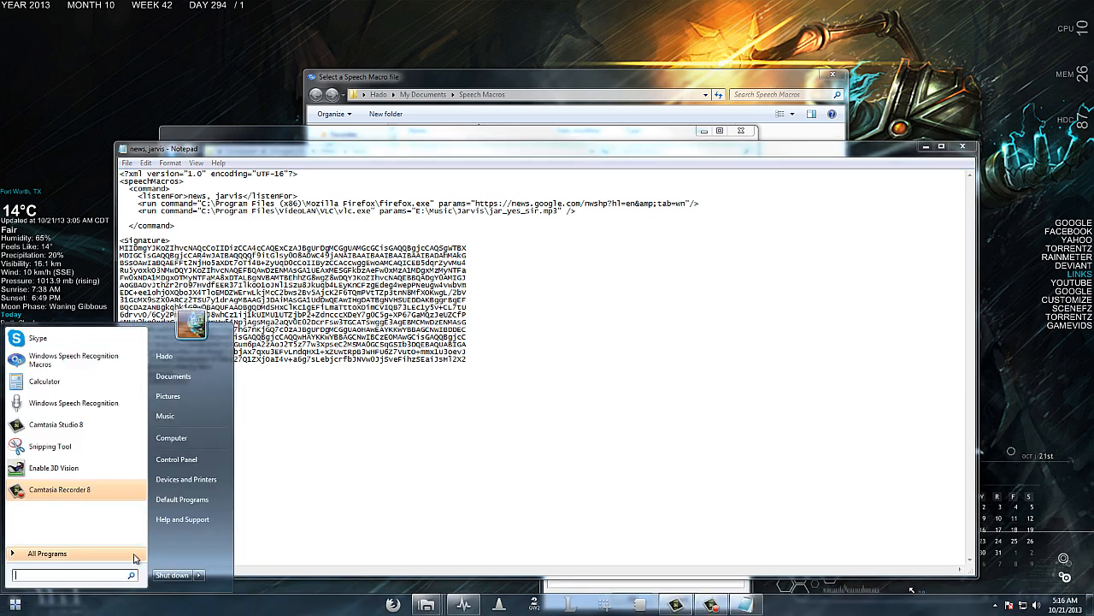
{"action": "left_click", "coordinate": [183, 462]}
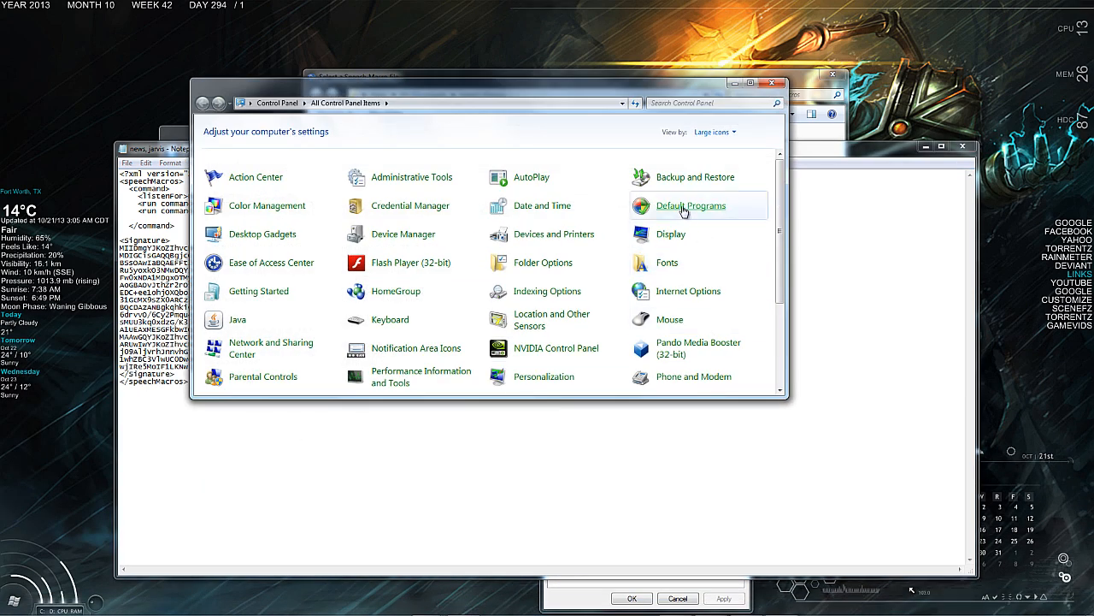
{"action": "left_click", "coordinate": [684, 208]}
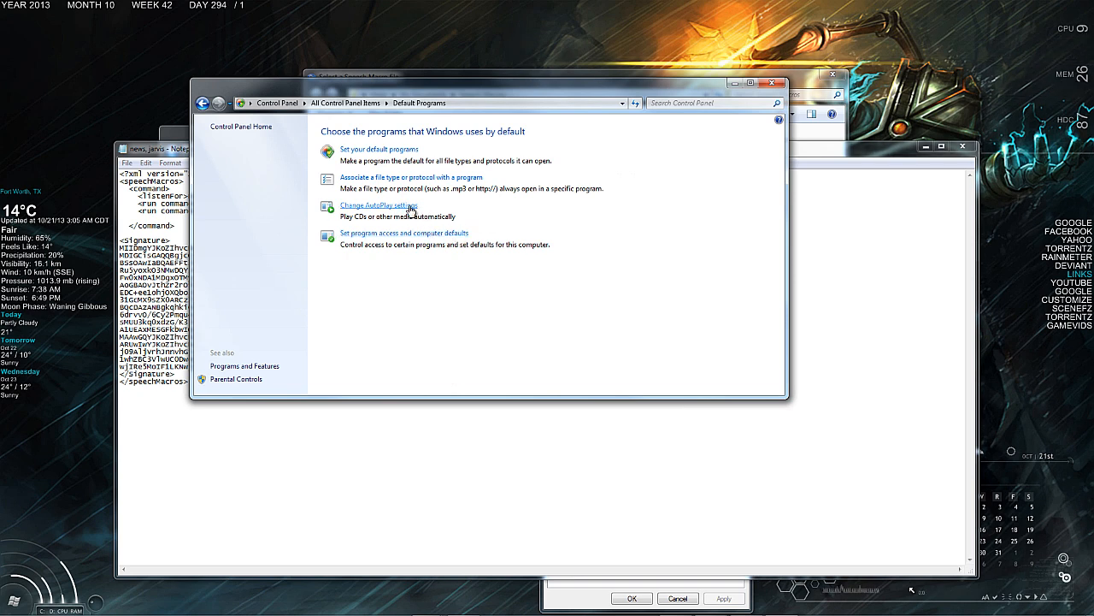
{"action": "left_click", "coordinate": [370, 209]}
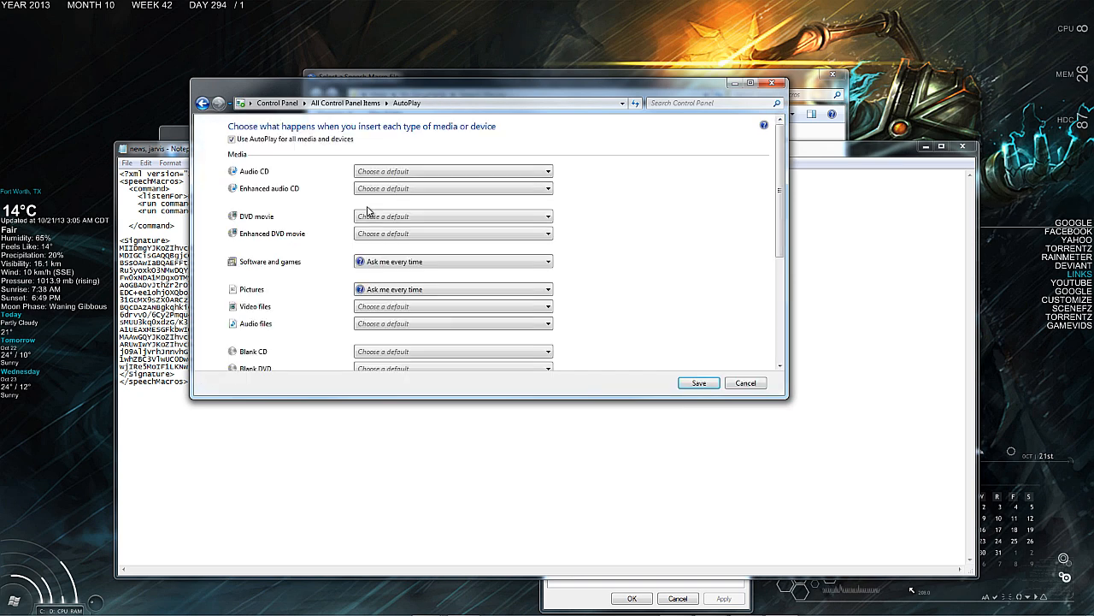
{"action": "left_click", "coordinate": [382, 324]}
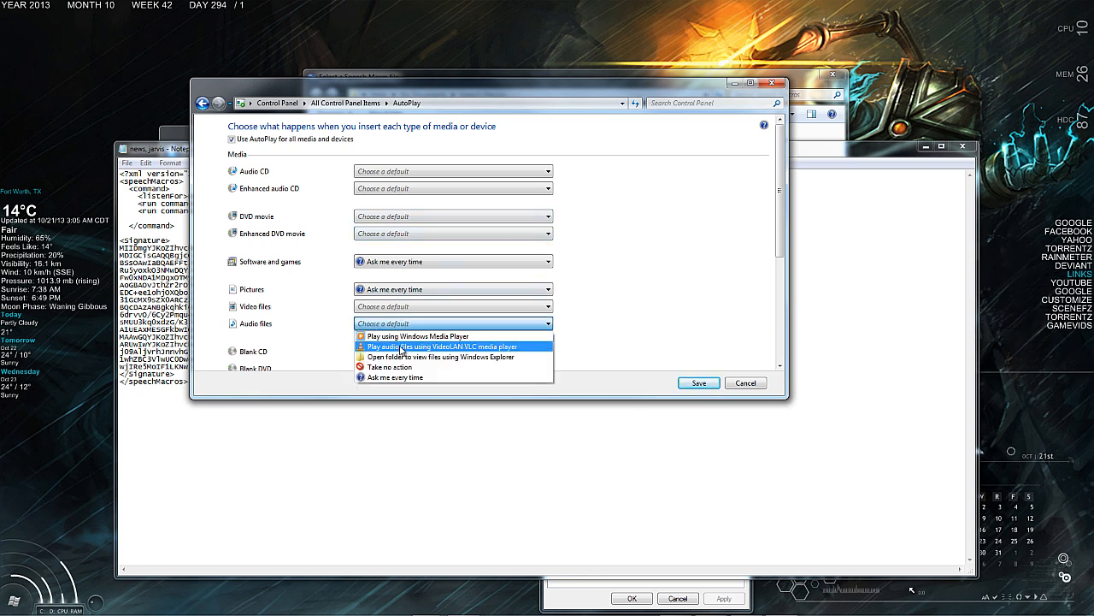
{"action": "left_click", "coordinate": [744, 385]}
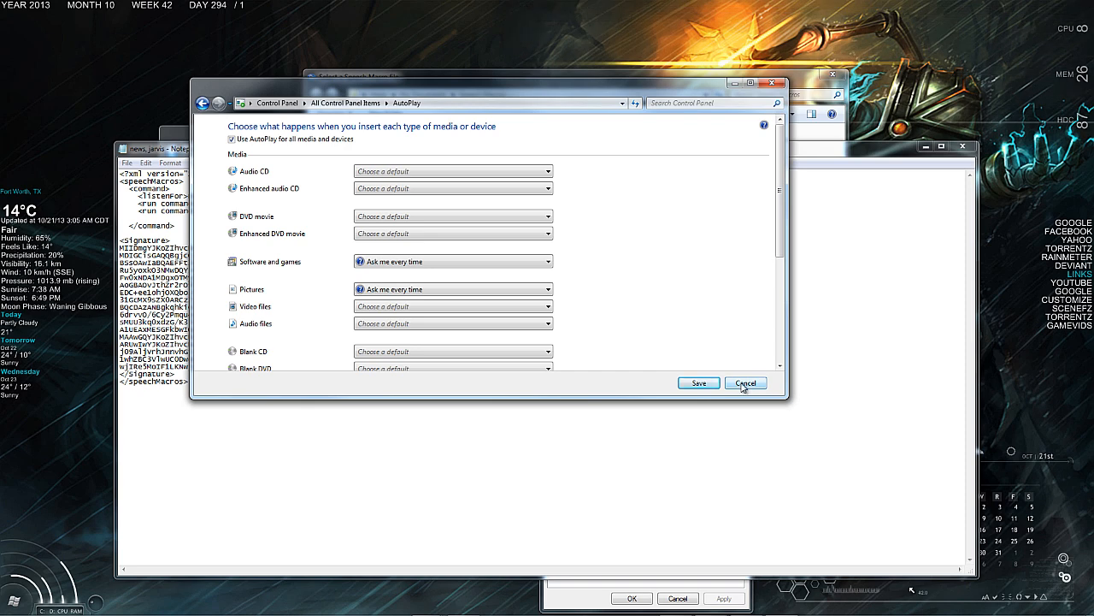
{"action": "left_click", "coordinate": [744, 385]}
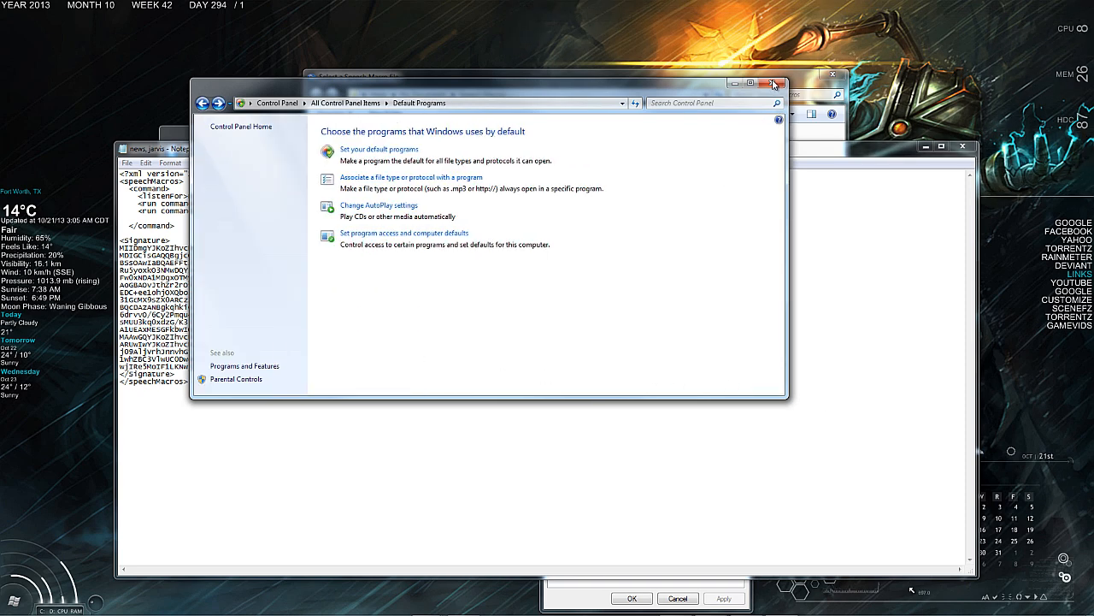
{"action": "left_click", "coordinate": [774, 83]}
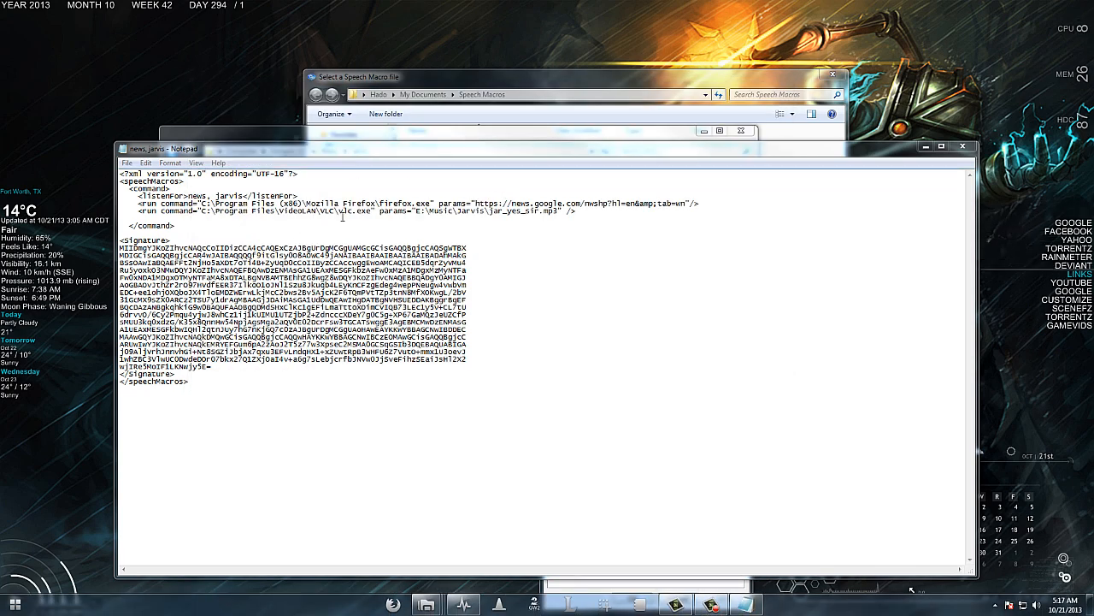
Replace the VLC path in the second run command with E:\Music\Jarvis\jar_yes_sir.mp3 and empty its params value
{"action": "left_click_drag", "start_coordinate": [370, 212], "coordinate": [202, 214]}
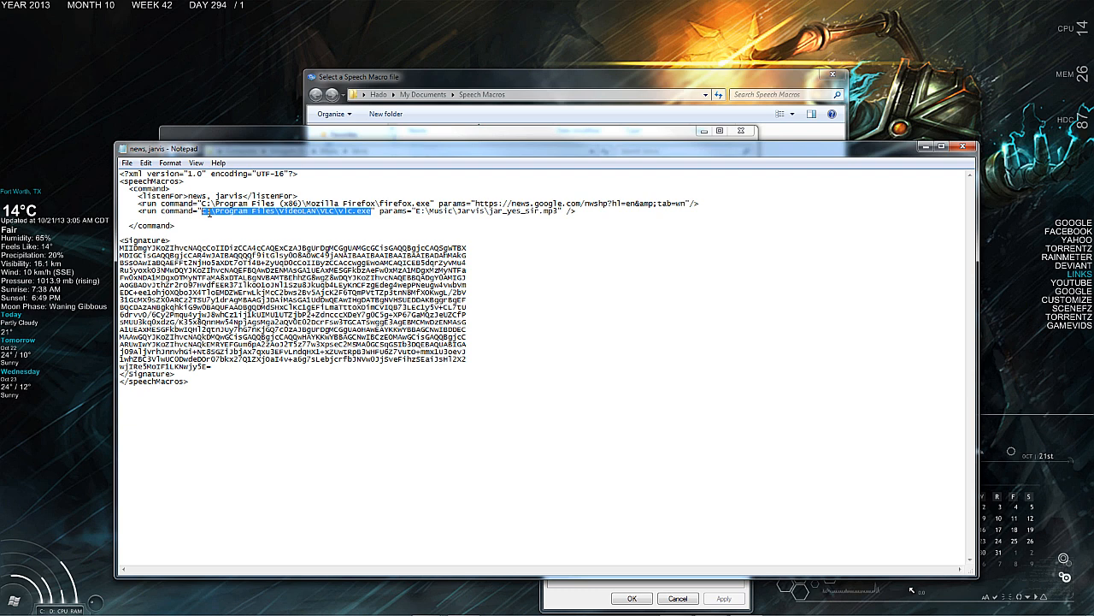
{"action": "key", "text": "Delete"}
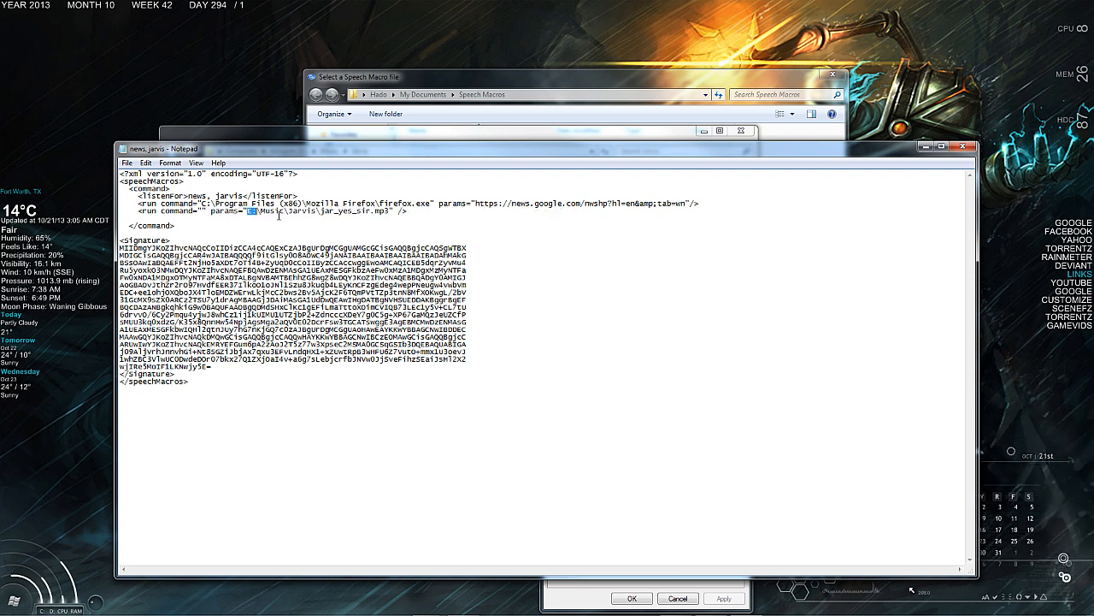
{"action": "left_click_drag", "start_coordinate": [278, 216], "coordinate": [390, 212]}
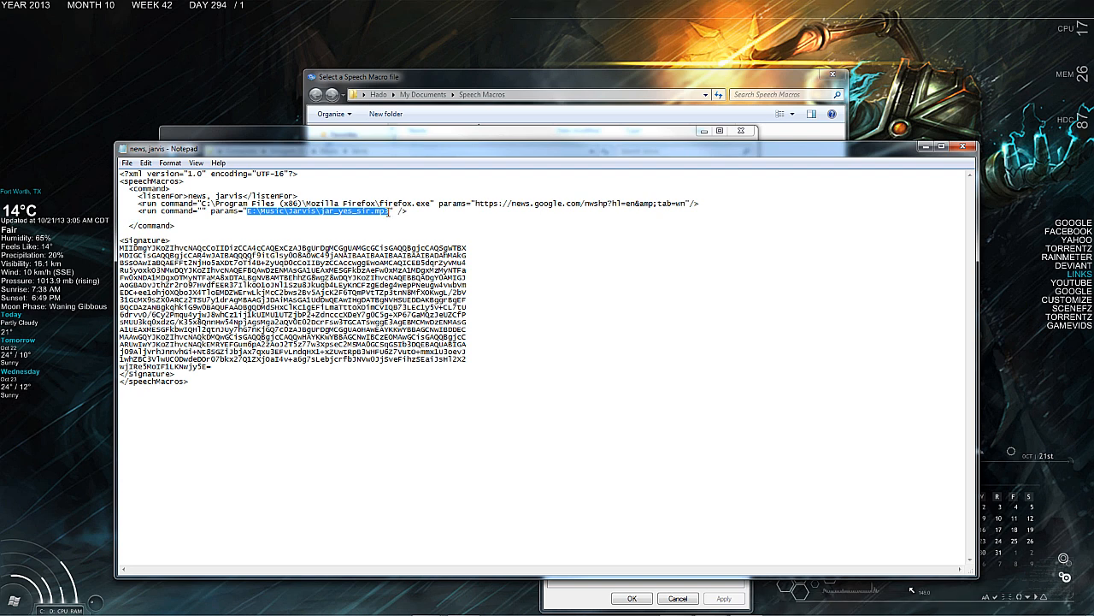
{"action": "key", "text": "Delete"}
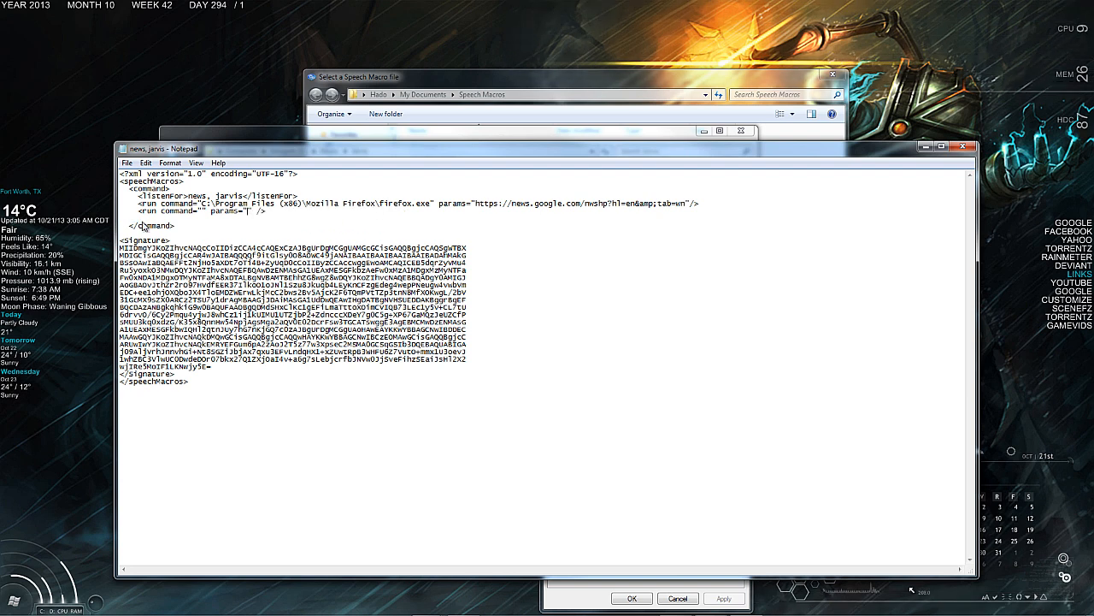
{"action": "left_click", "coordinate": [205, 210]}
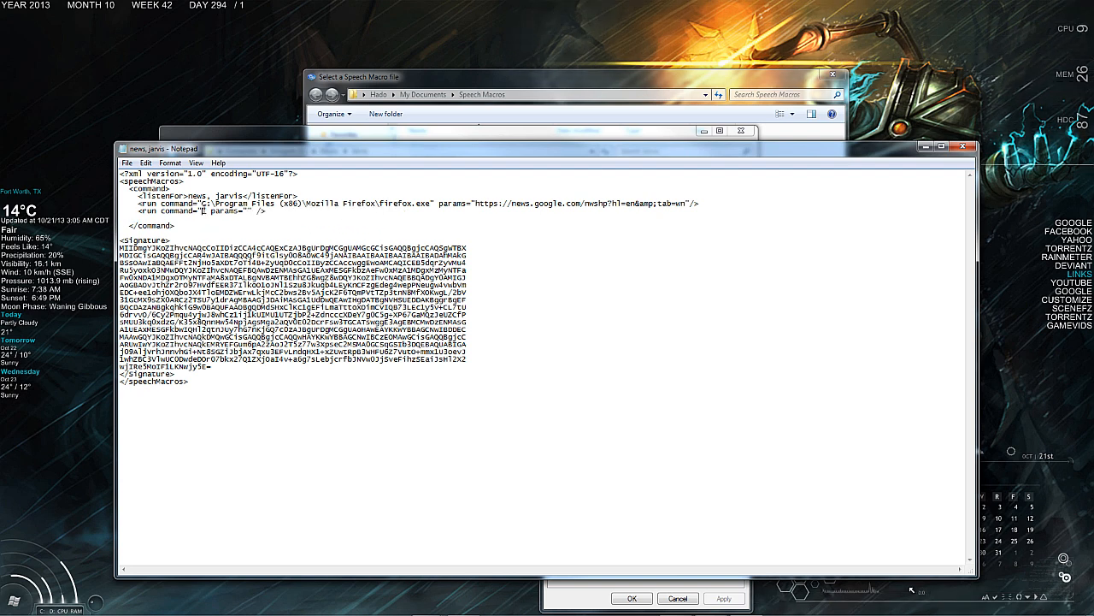
{"action": "key", "text": "ctrl+v"}
Look at the jar_yes_sir clip in the Jarvis folder, close that folder, and save the edited news, jarvis macro file
{"action": "mouse_move", "coordinate": [425, 605]}
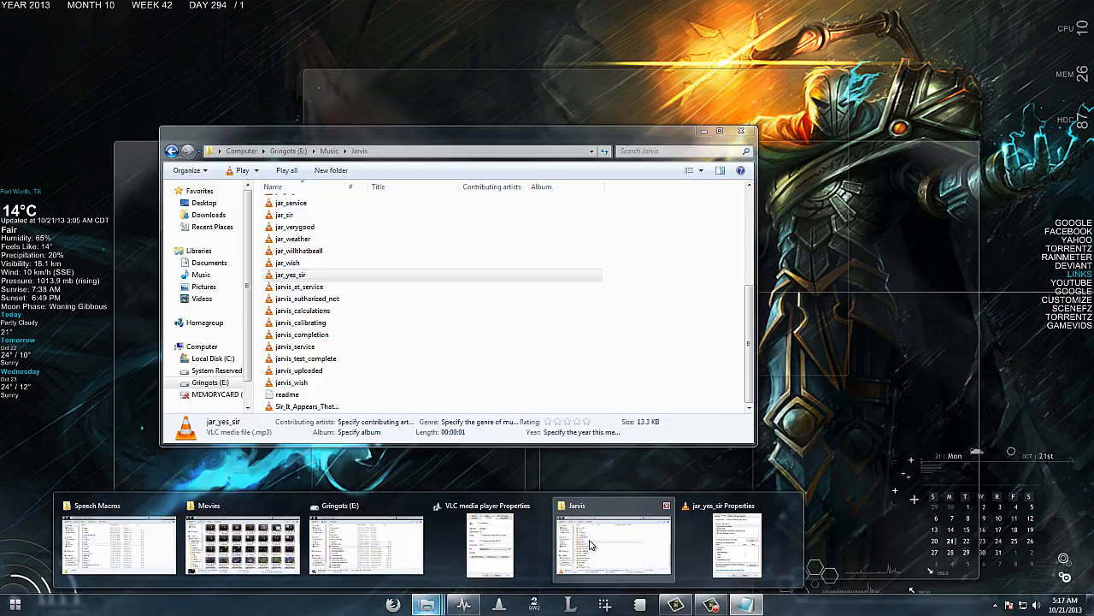
{"action": "left_click", "coordinate": [614, 544]}
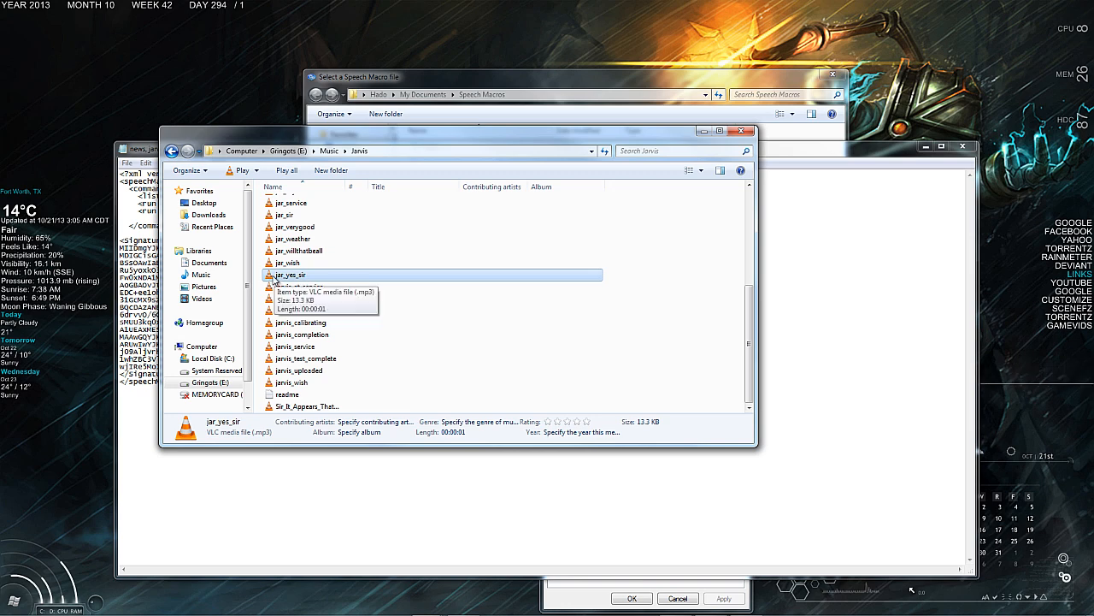
{"action": "left_click", "coordinate": [741, 131]}
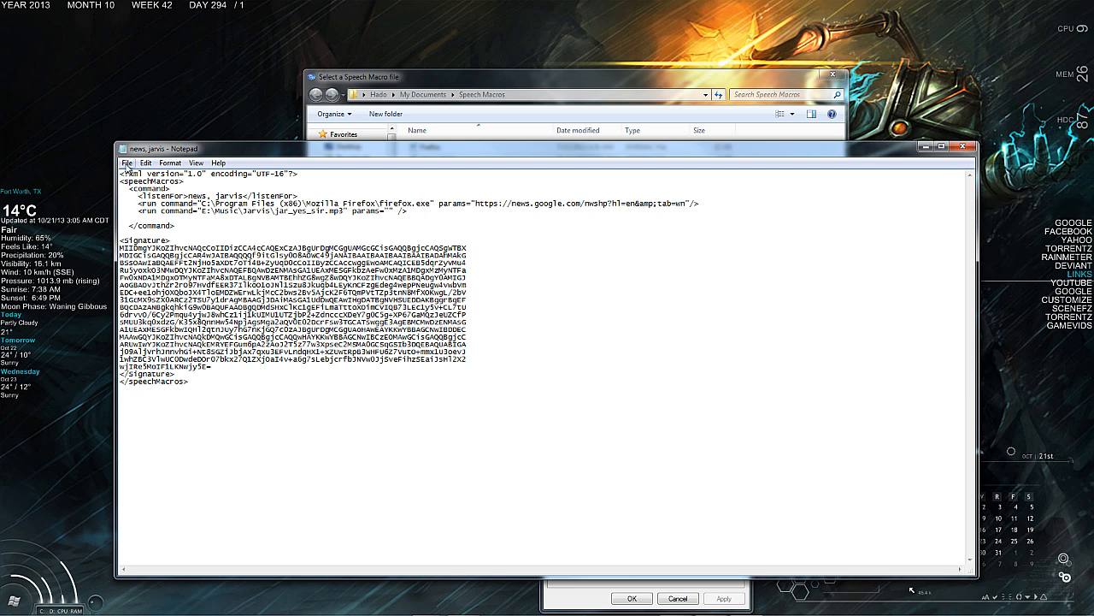
{"action": "left_click", "coordinate": [127, 163]}
{"action": "left_click", "coordinate": [147, 202]}
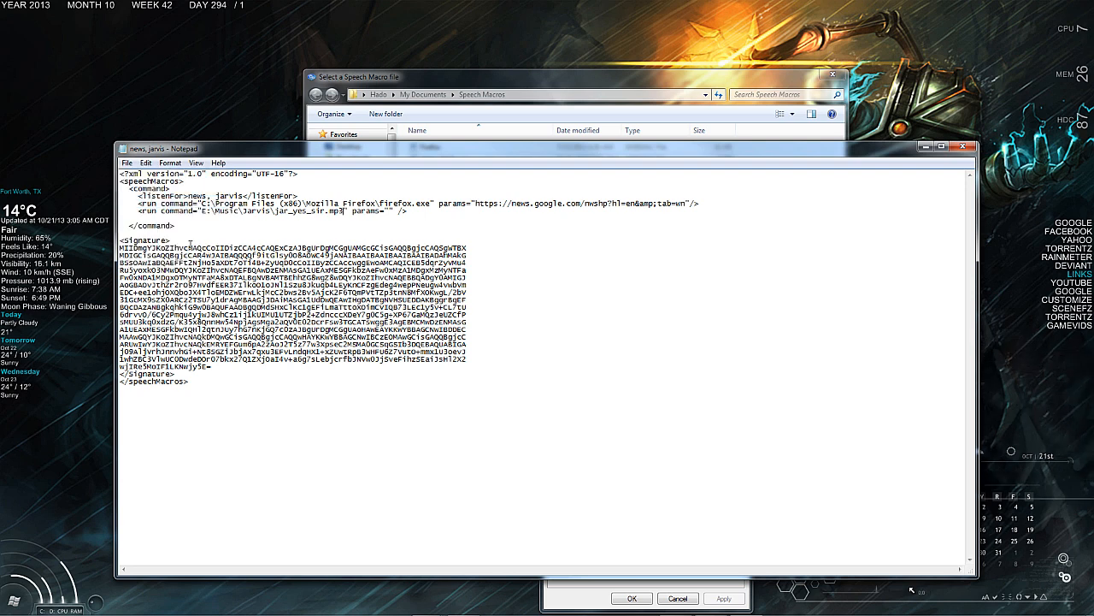
Sign the news, jarvis speech macro through the security options of Windows Speech Recognition Macros and dismiss the confirmation
{"action": "left_click", "coordinate": [996, 604]}
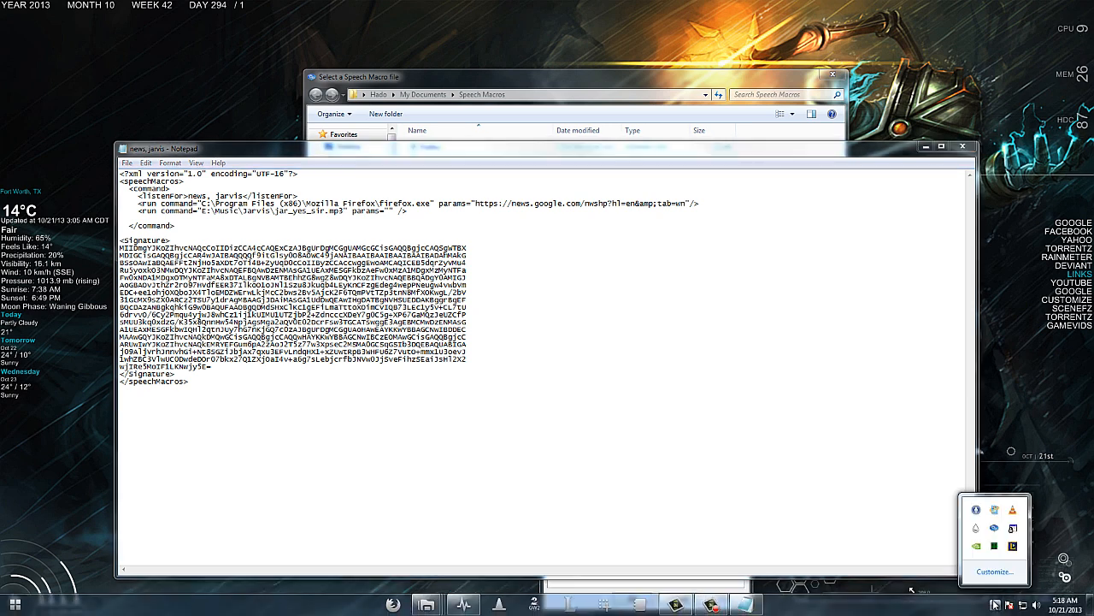
{"action": "right_click", "coordinate": [997, 534]}
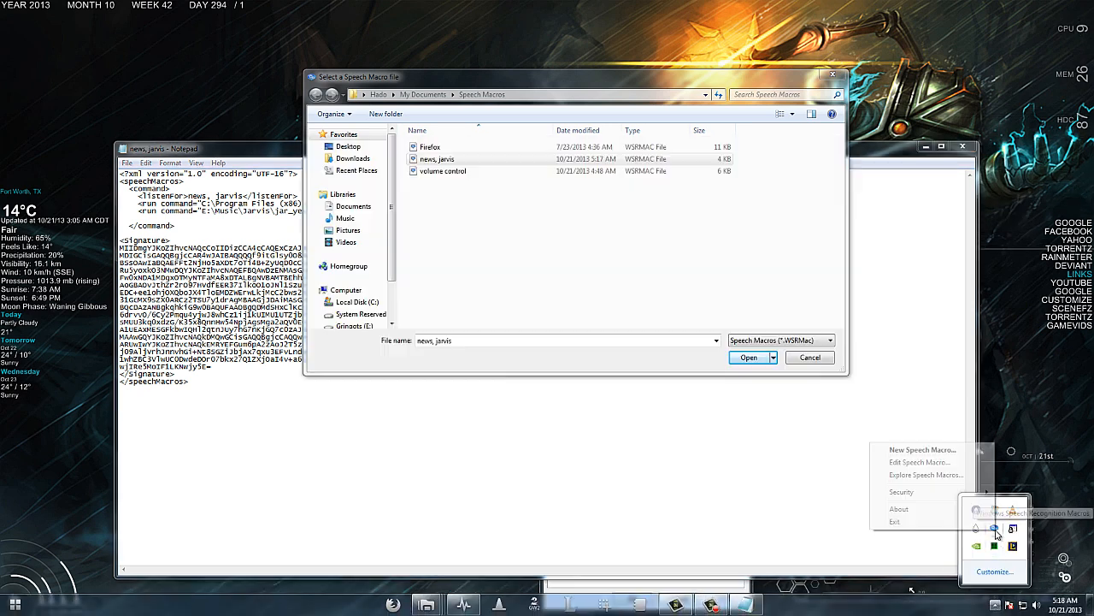
{"action": "mouse_move", "coordinate": [952, 499]}
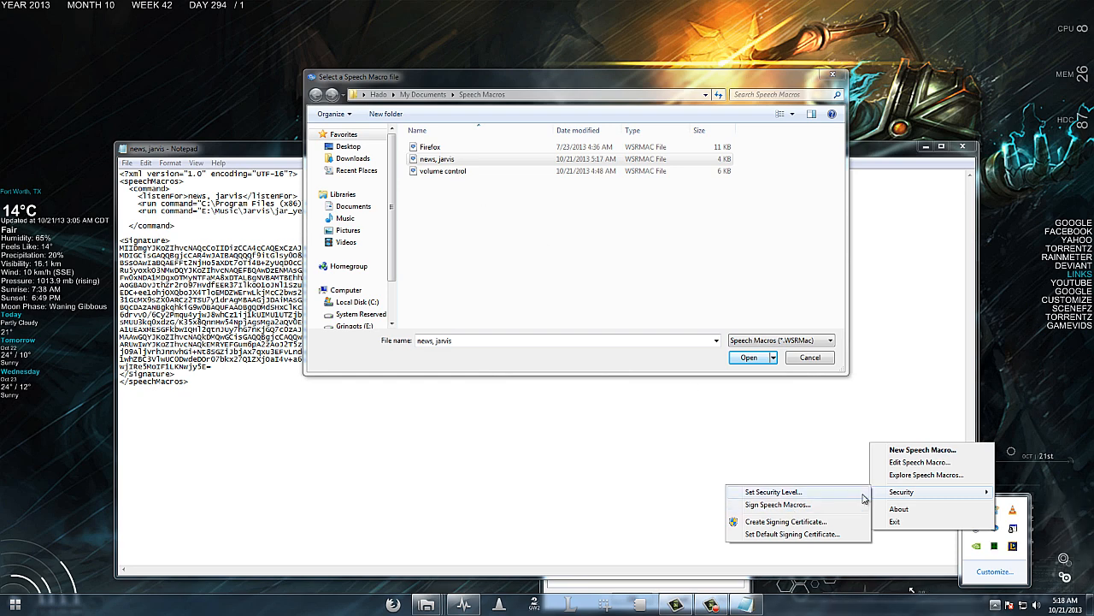
{"action": "left_click", "coordinate": [817, 505]}
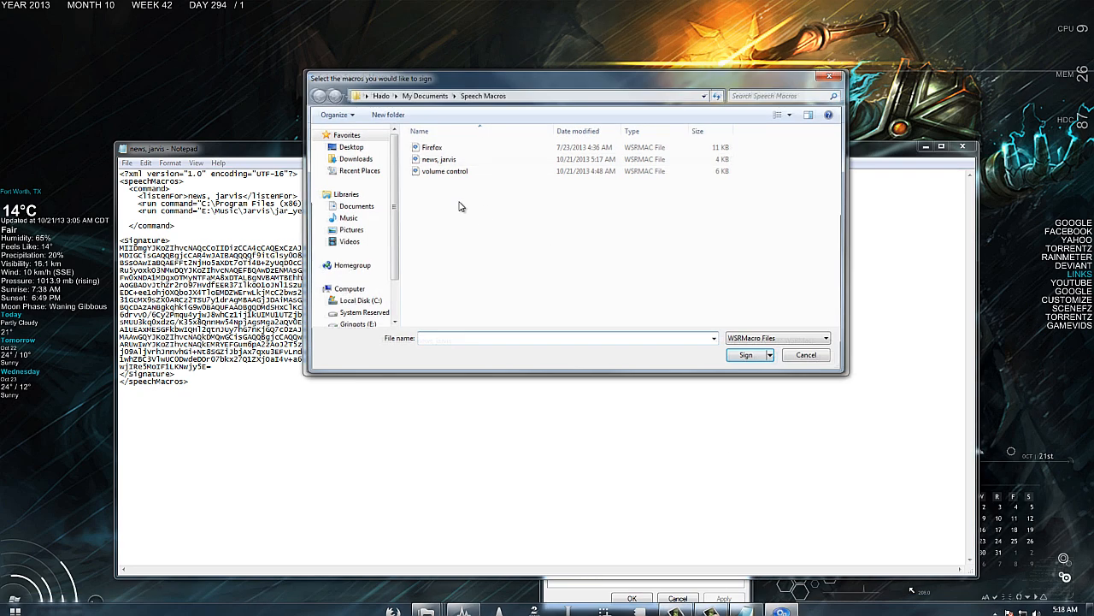
{"action": "left_click", "coordinate": [437, 159]}
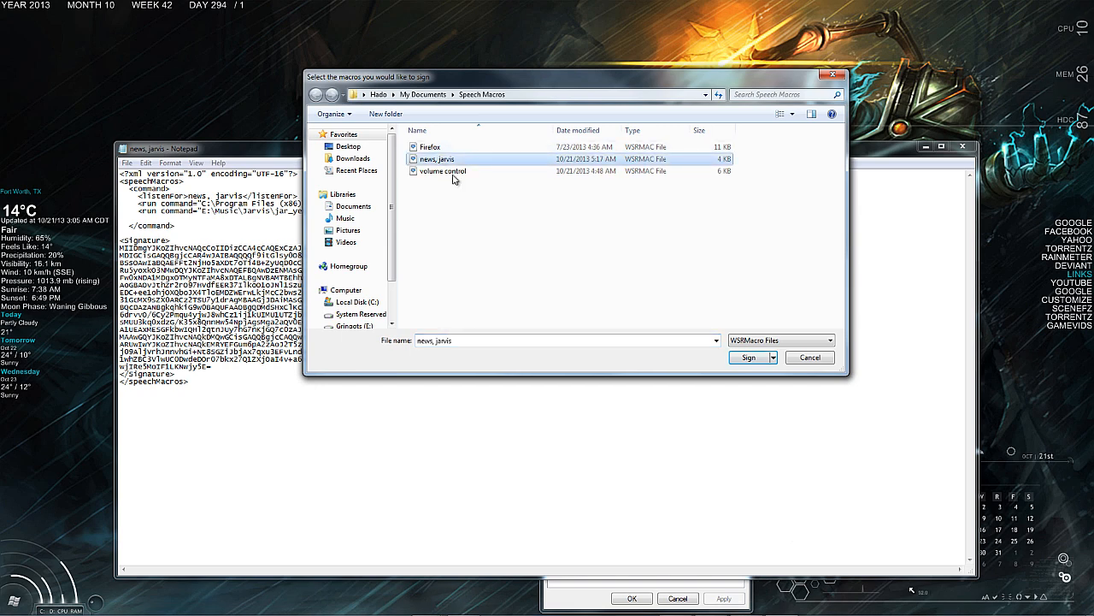
{"action": "left_click", "coordinate": [751, 358]}
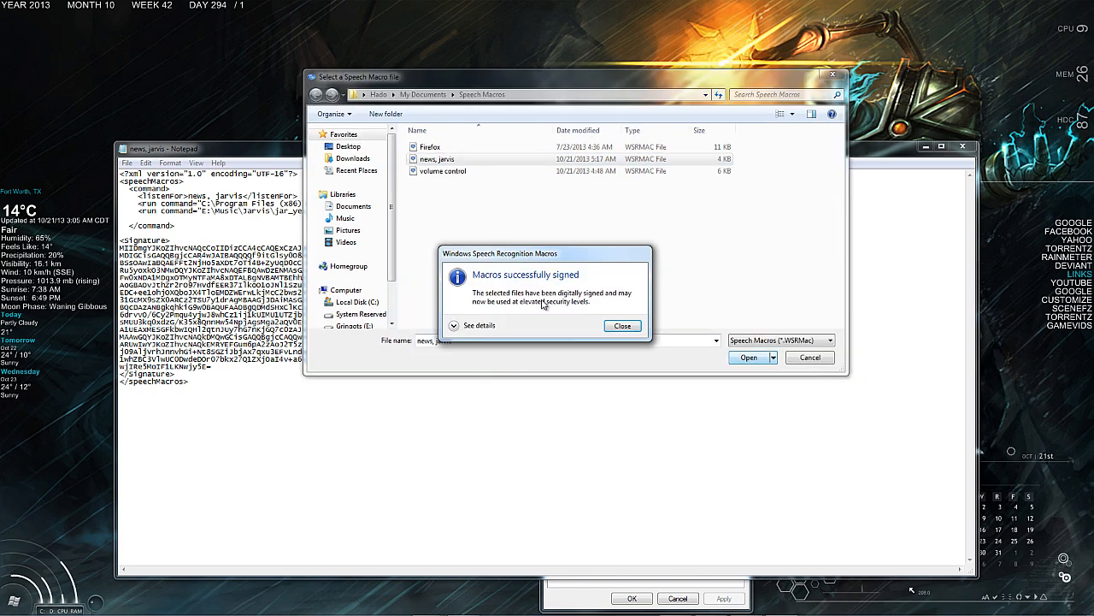
{"action": "left_click", "coordinate": [625, 328]}
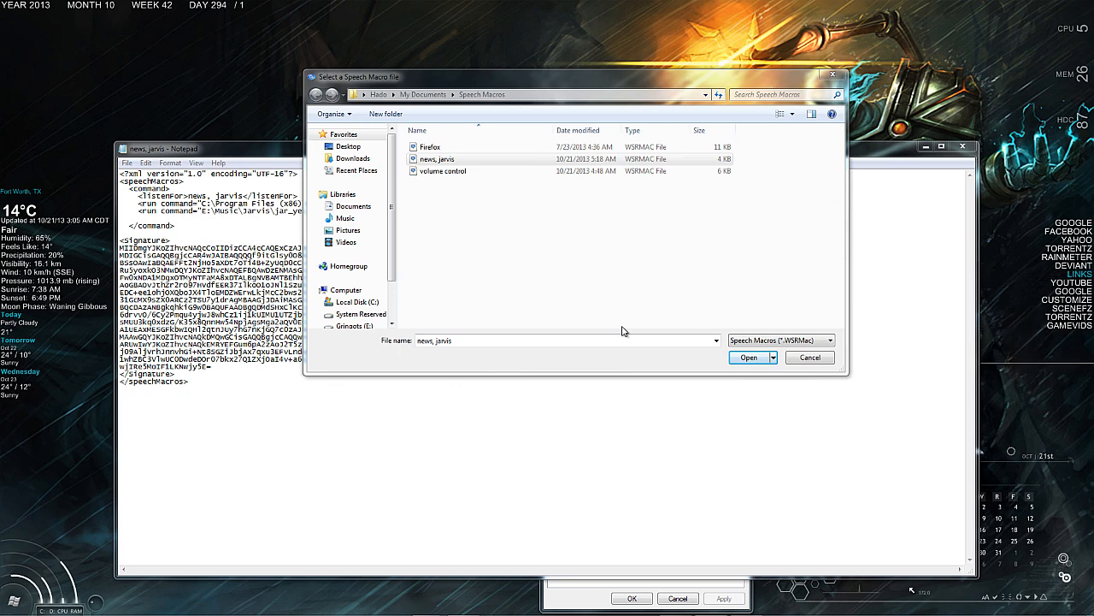
Close the speech macro file selection, the Notepad macro file and the remaining windows to clear the desktop
{"action": "left_click", "coordinate": [829, 73]}
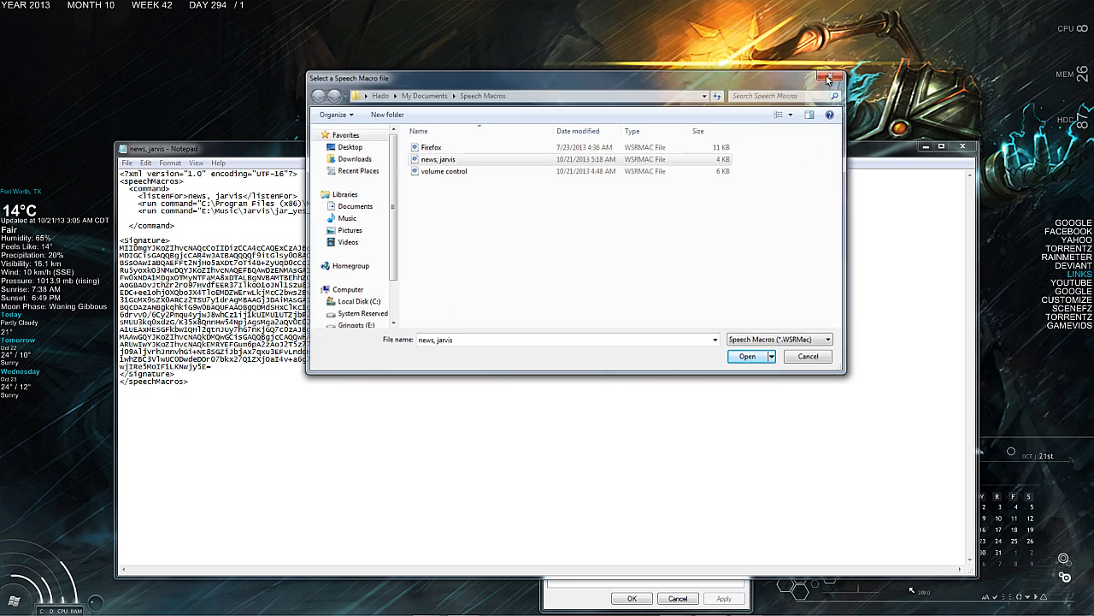
{"action": "left_click", "coordinate": [963, 150]}
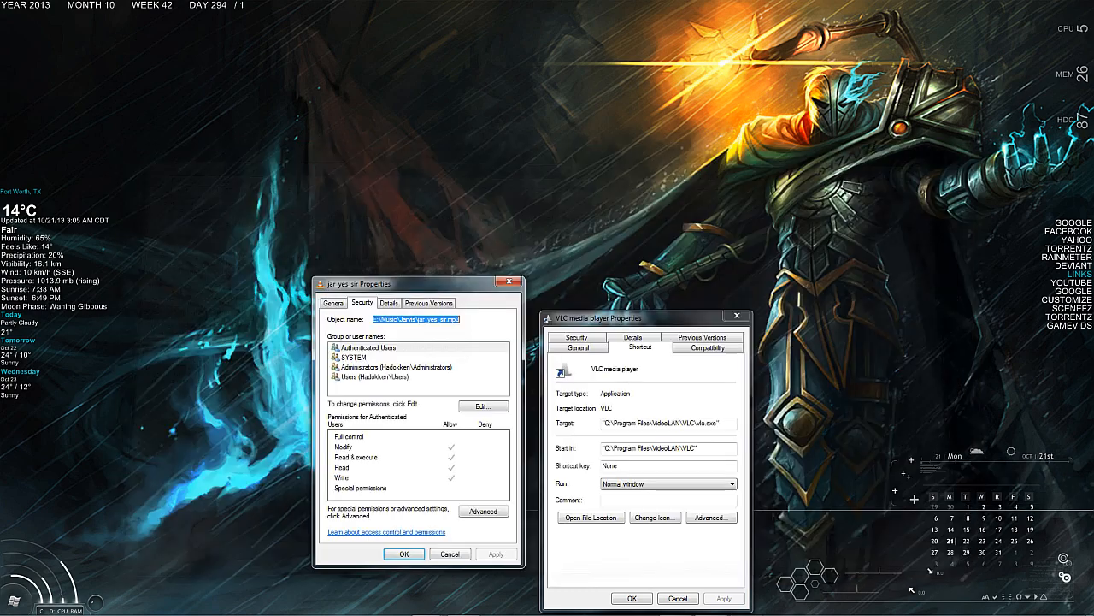
{"action": "left_click", "coordinate": [751, 99]}
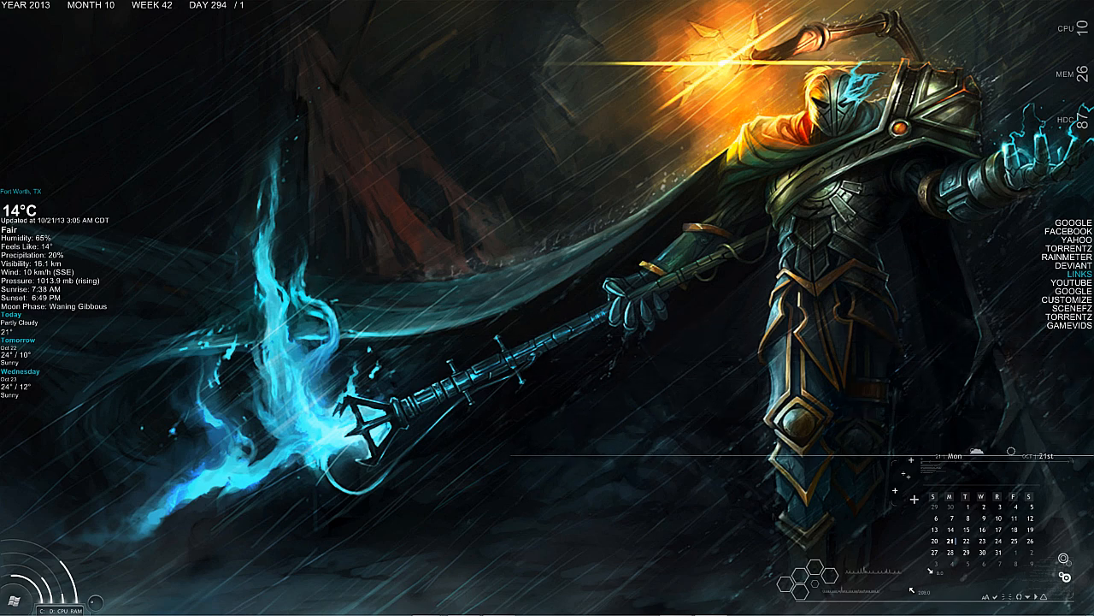
Switch to VLC media player and examine the single-instance options in Preferences and the systray startup options of the Qt main interface
{"action": "left_click_drag", "start_coordinate": [1093, 143], "coordinate": [423, 161]}
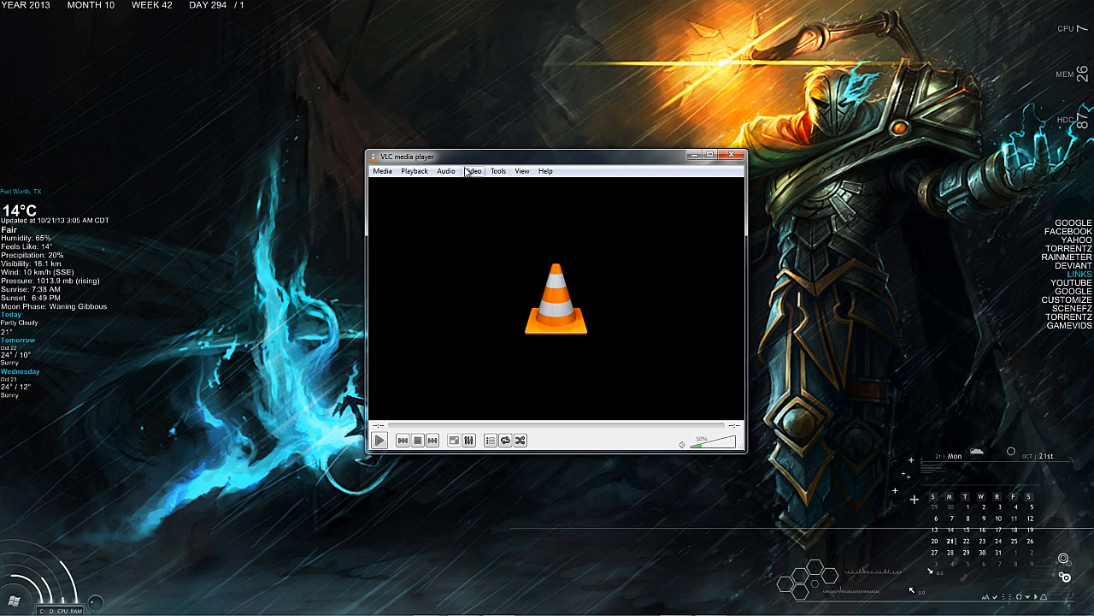
{"action": "left_click", "coordinate": [498, 171]}
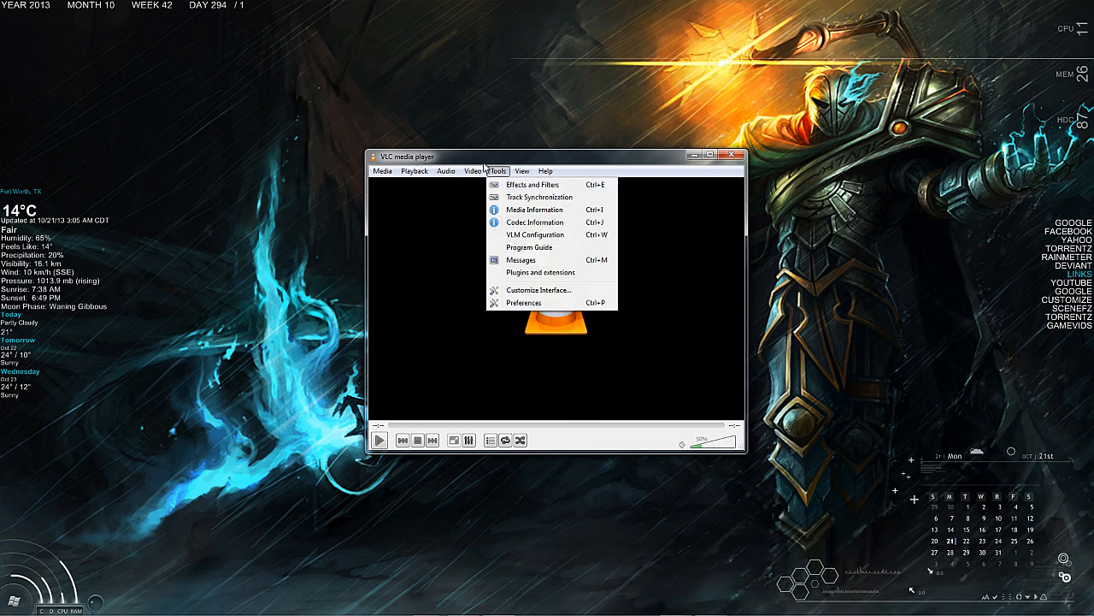
{"action": "left_click", "coordinate": [524, 302]}
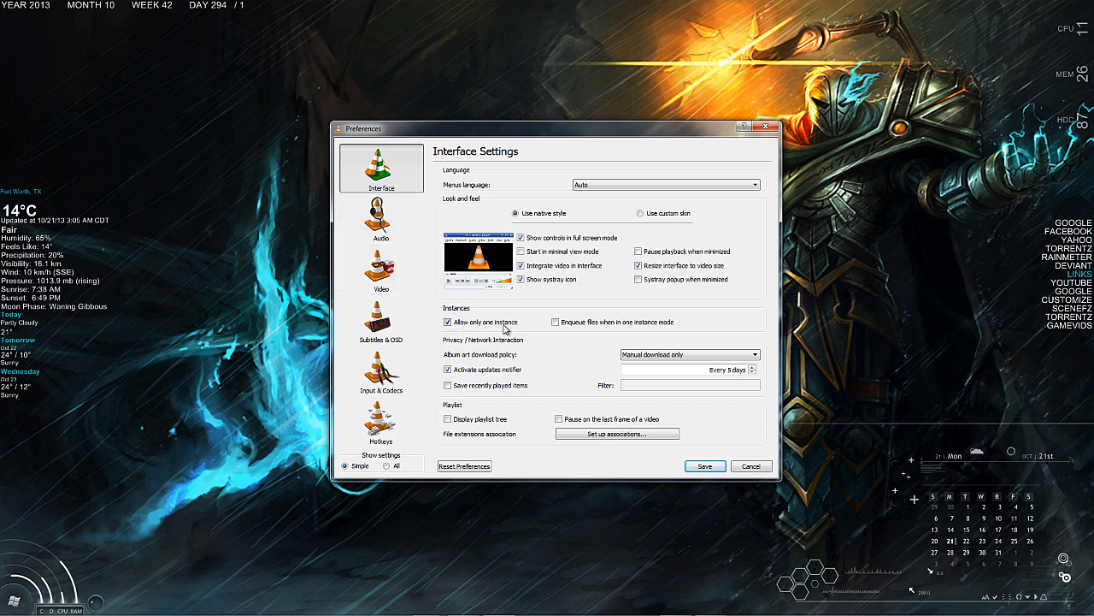
{"action": "mouse_move", "coordinate": [504, 329]}
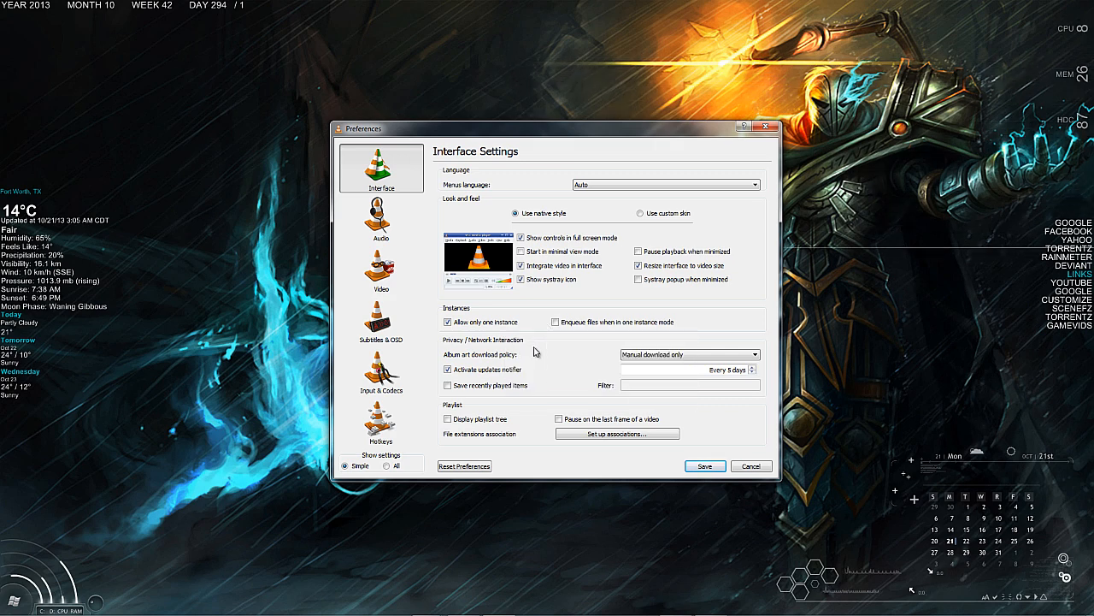
{"action": "left_click", "coordinate": [395, 466]}
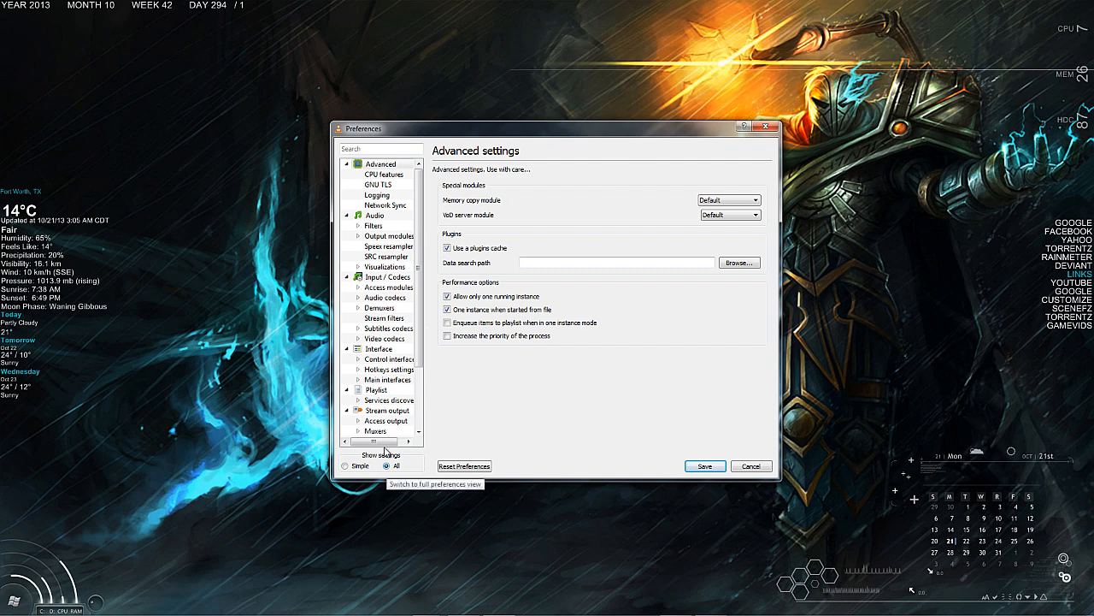
{"action": "left_click", "coordinate": [359, 381]}
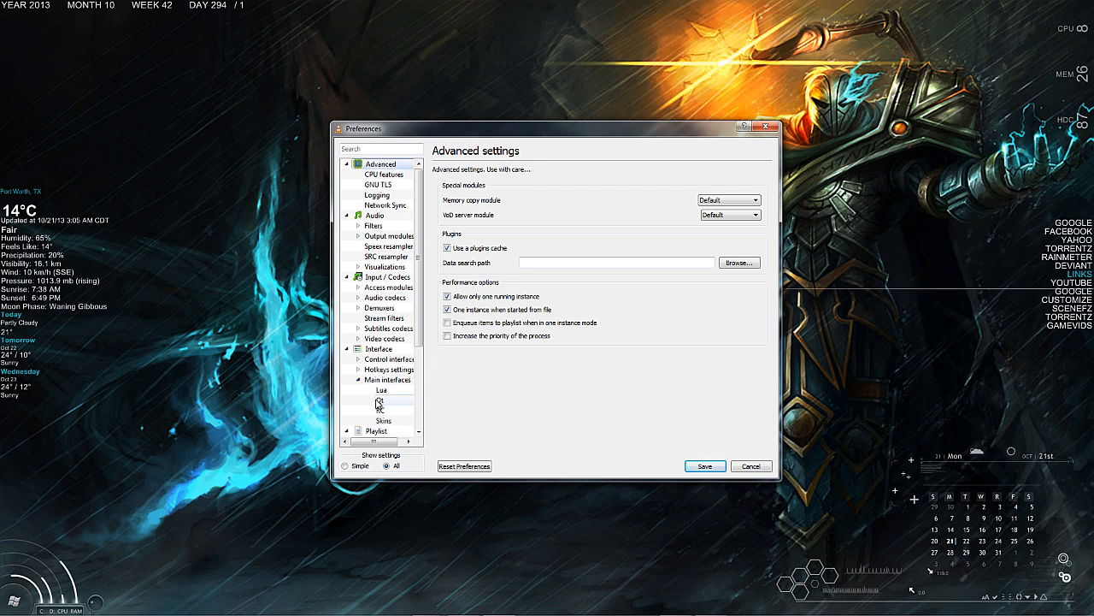
{"action": "left_click", "coordinate": [379, 400]}
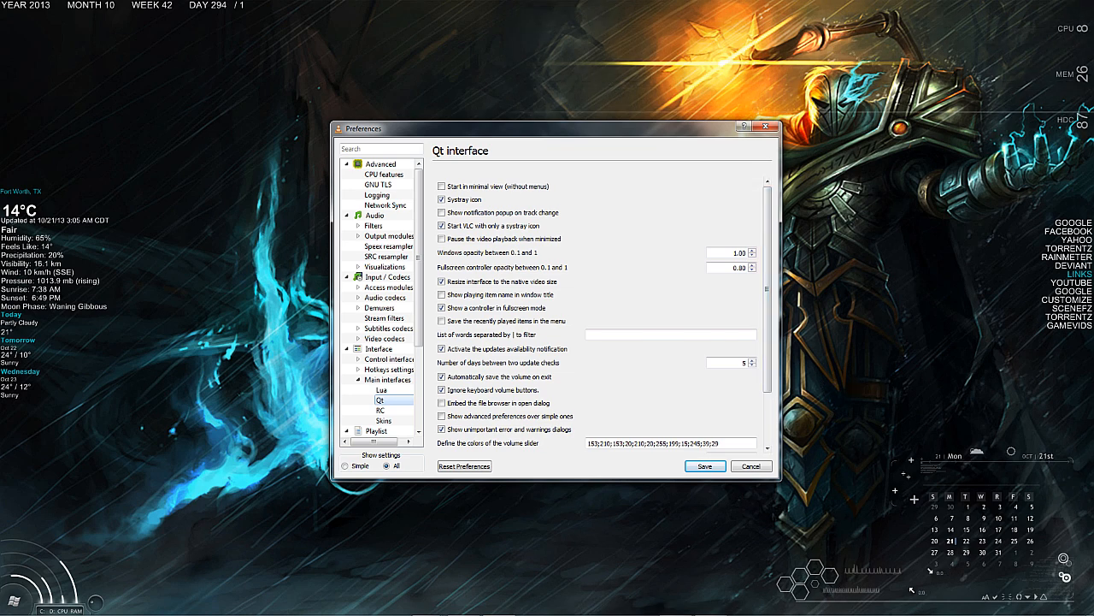
{"action": "mouse_move", "coordinate": [964, 613]}
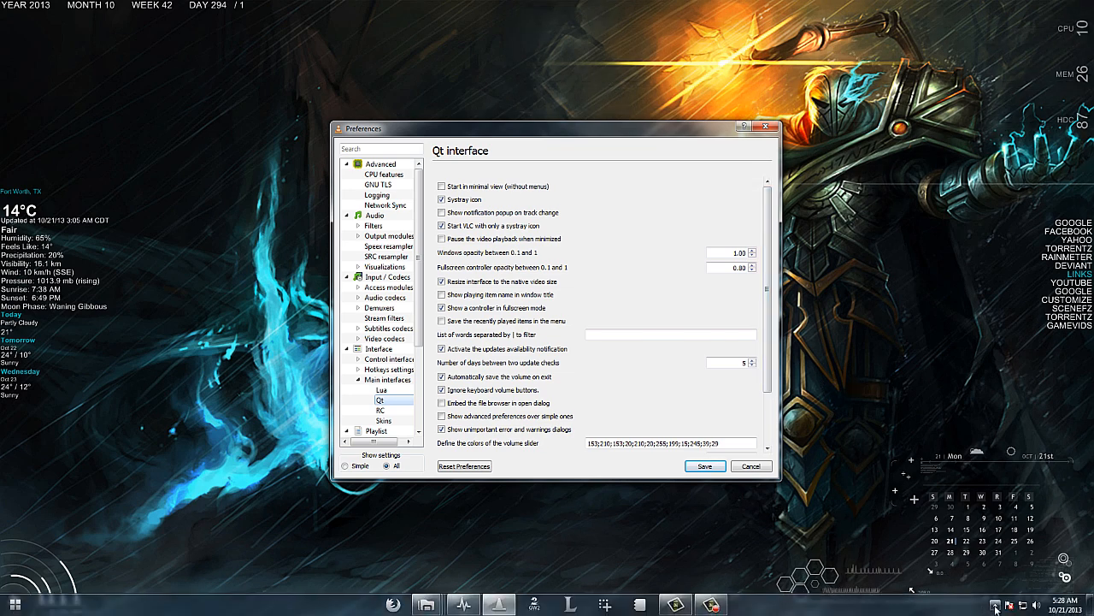
{"action": "left_click", "coordinate": [995, 605]}
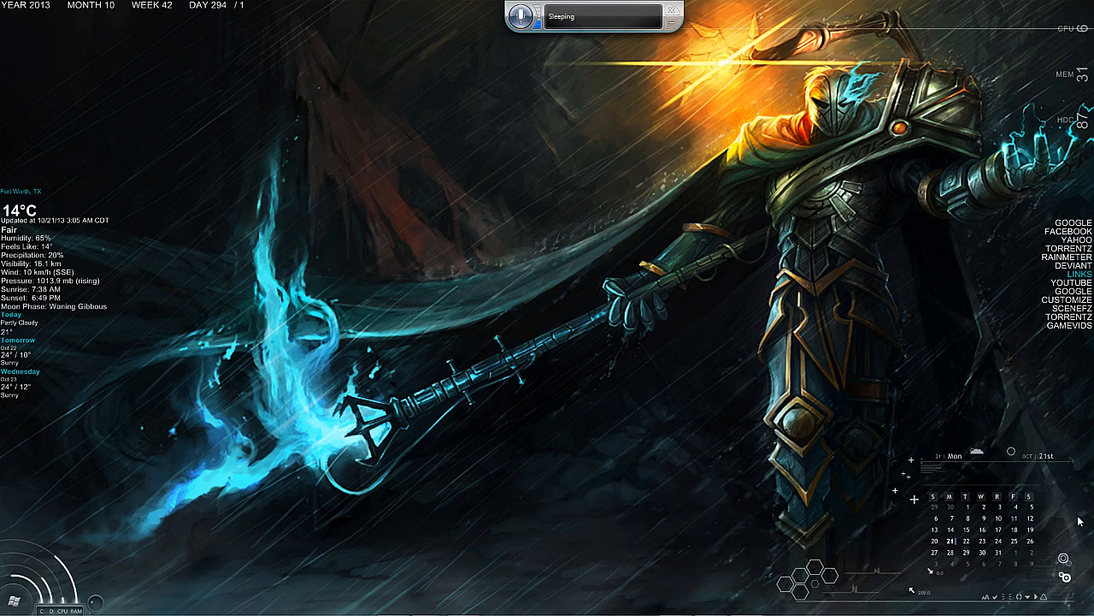
Start a new Emulate Recognition speech macro in Windows Speech Recognition Macros with the trigger phrase "that'll be all, jarvis"
{"action": "left_click", "coordinate": [996, 604]}
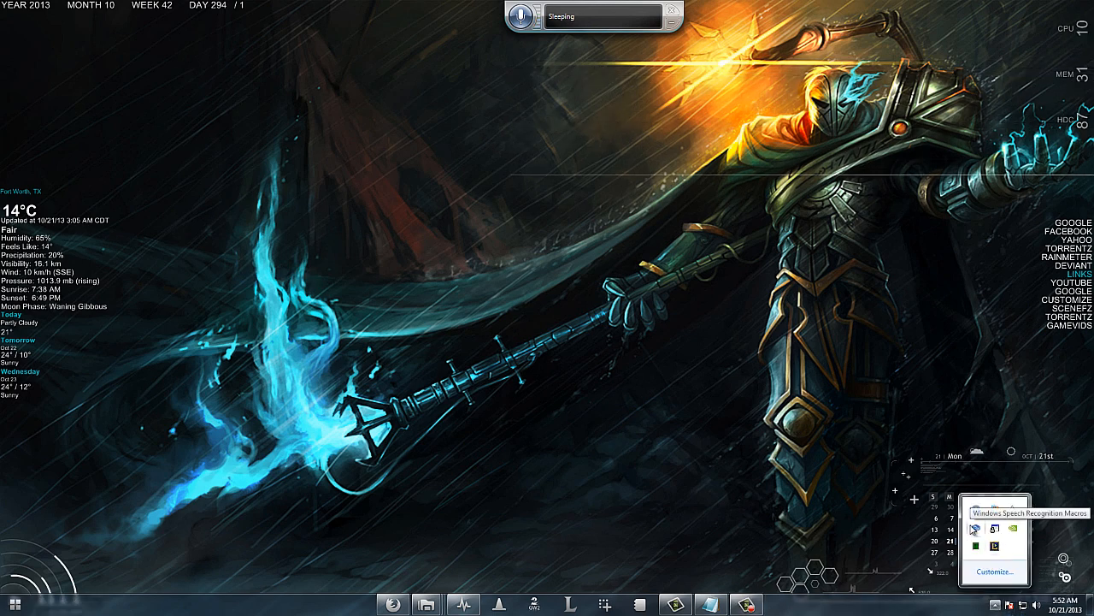
{"action": "right_click", "coordinate": [975, 529]}
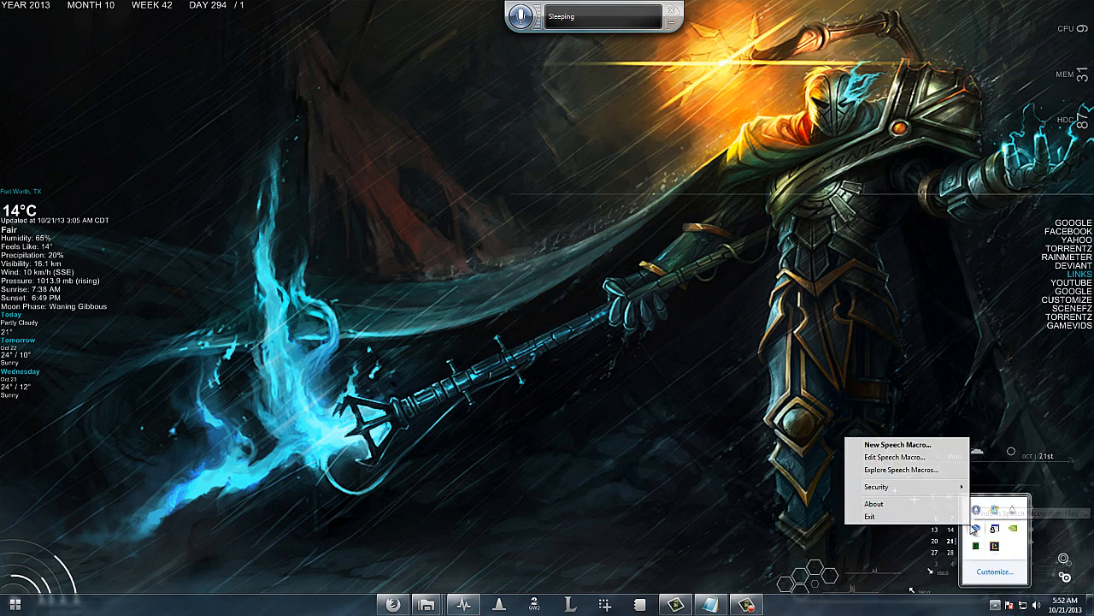
{"action": "left_click", "coordinate": [928, 445]}
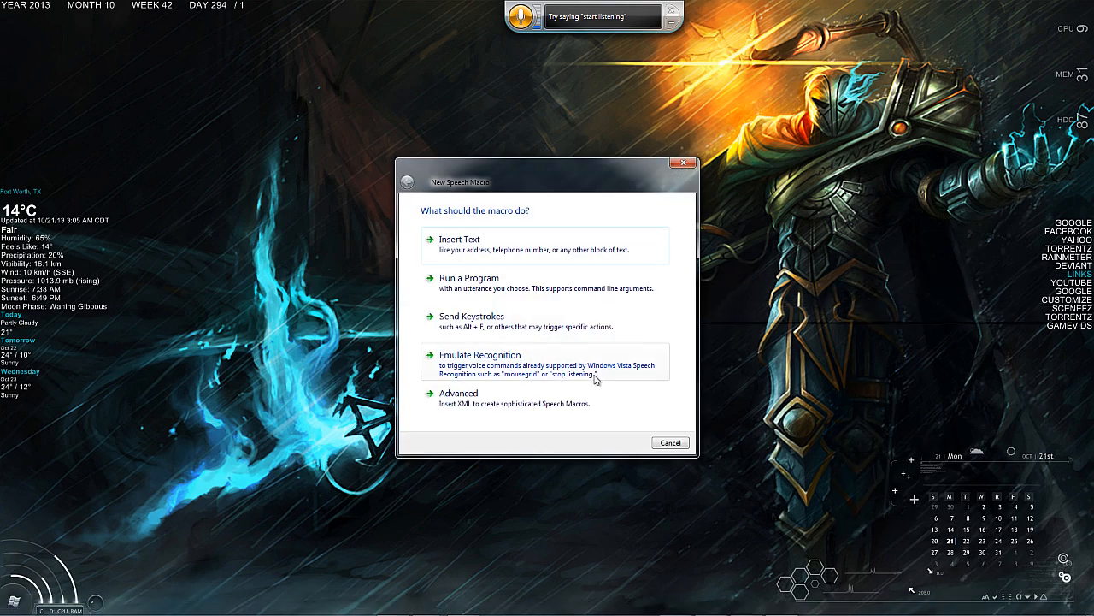
{"action": "left_click", "coordinate": [583, 374]}
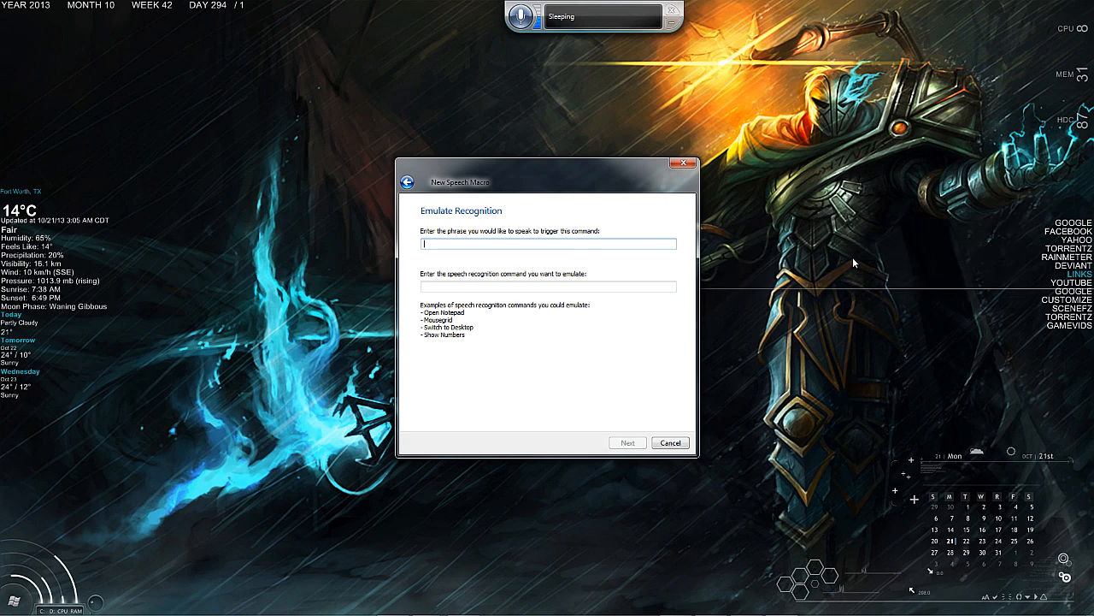
{"action": "type", "text": "tha"}
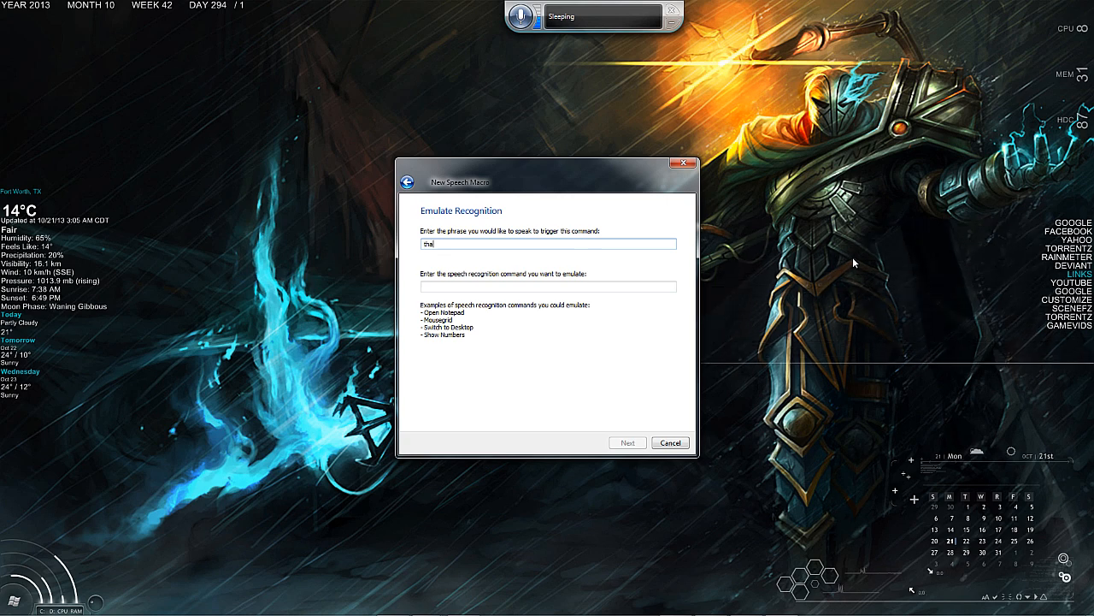
{"action": "type", "text": "t'll be "}
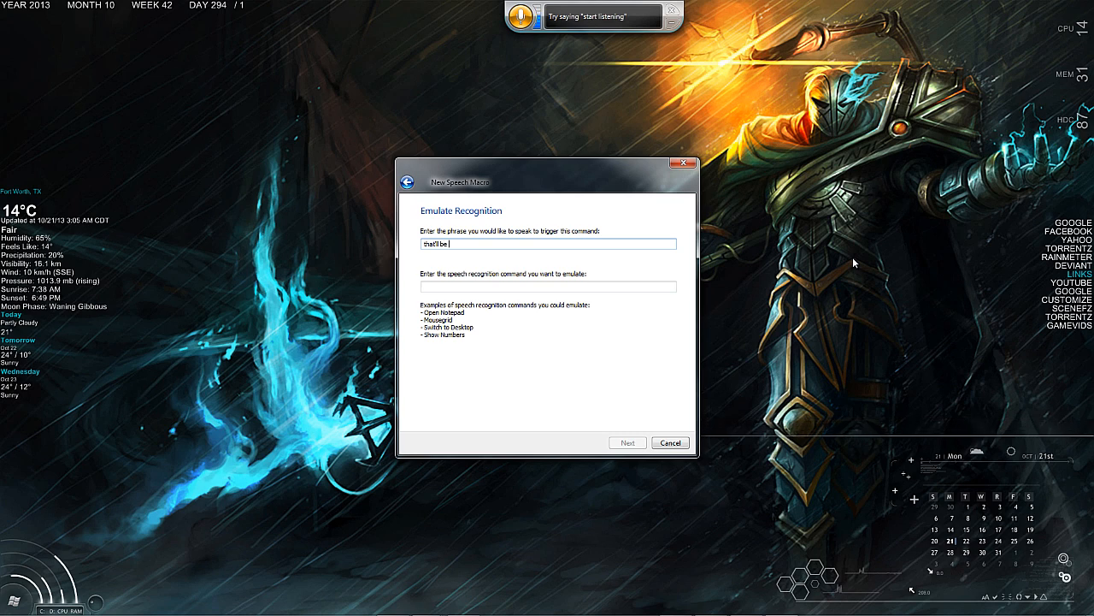
{"action": "type", "text": "all, jarvis"}
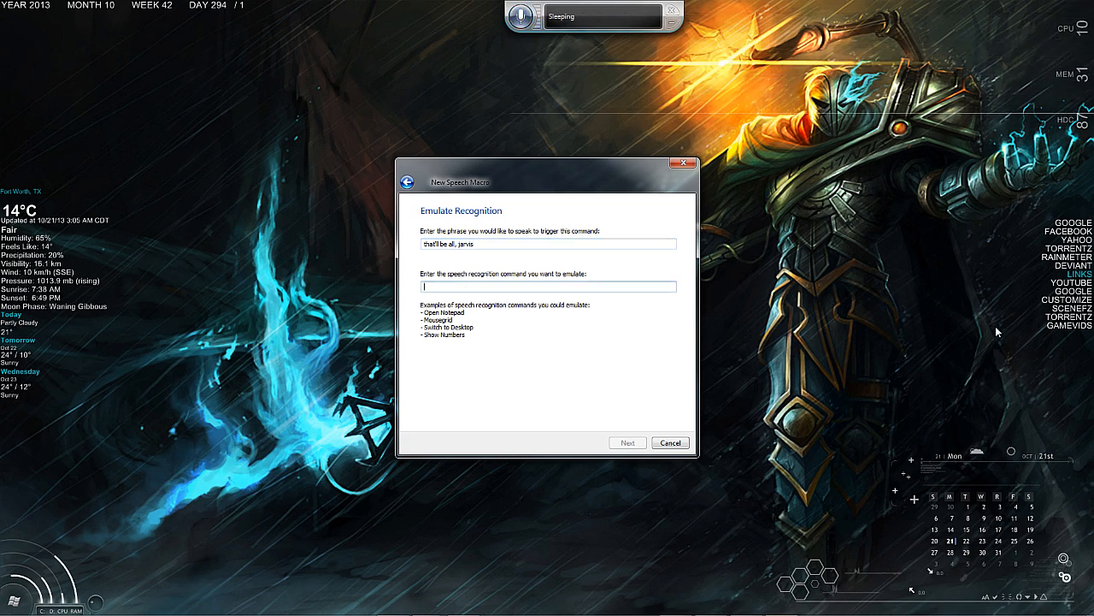
Set the speech recognition command to emulate to "stop listening"
{"action": "type", "text": "stop listen"}
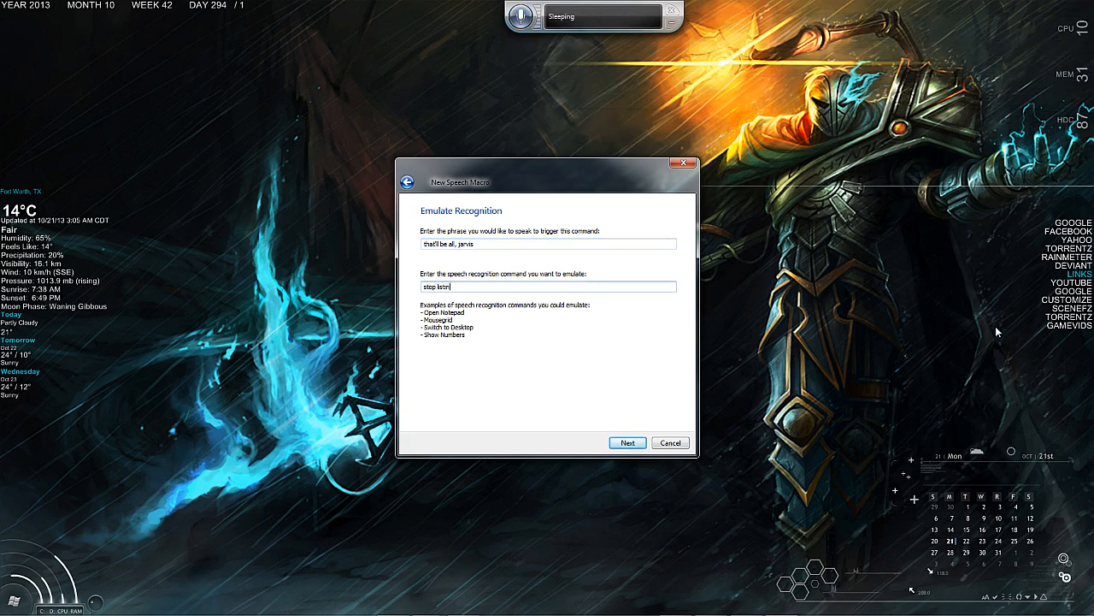
{"action": "type", "text": "ing"}
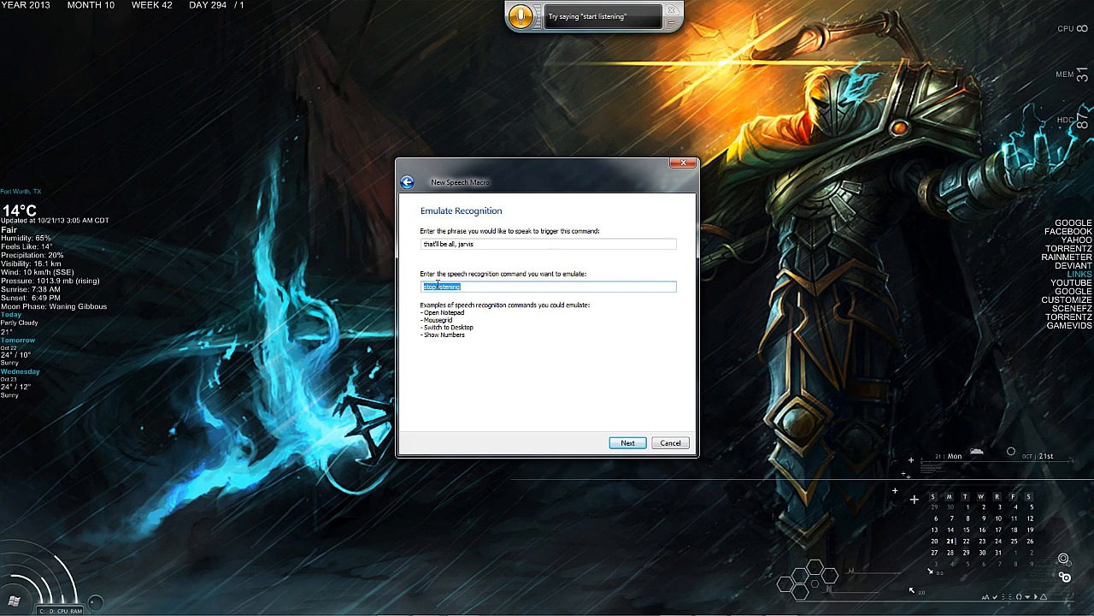
Turn on speech recognition, examine the common commands in the Speech Reference Card, including the start, stop and move commands, and close the help window
{"action": "left_click", "coordinate": [524, 17]}
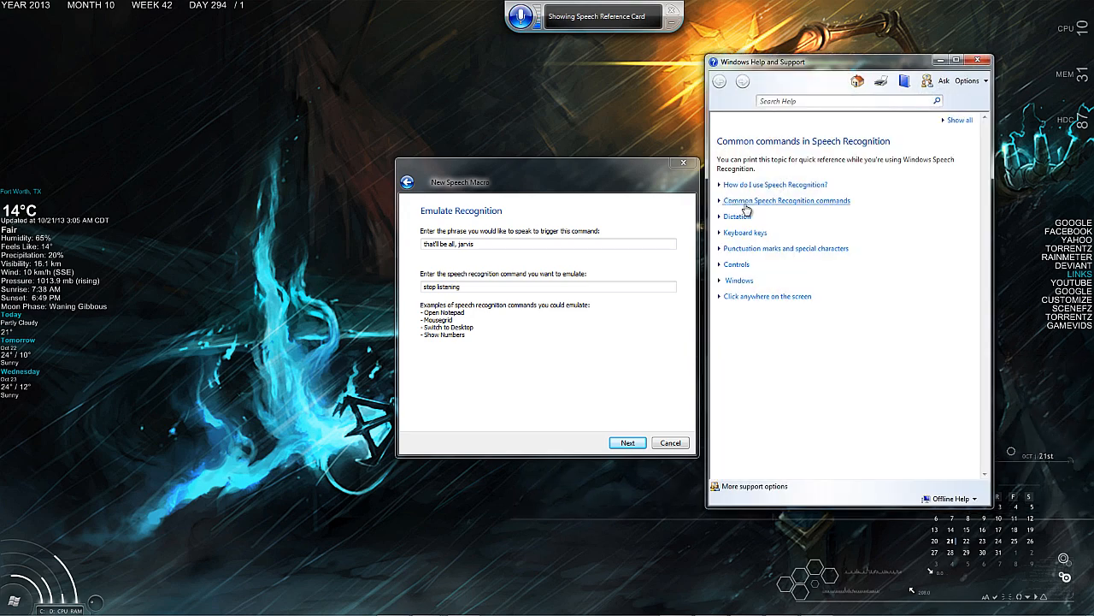
{"action": "left_click", "coordinate": [747, 203]}
{"action": "scroll", "coordinate": [764, 336], "scroll_direction": "down", "scroll_amount": 3}
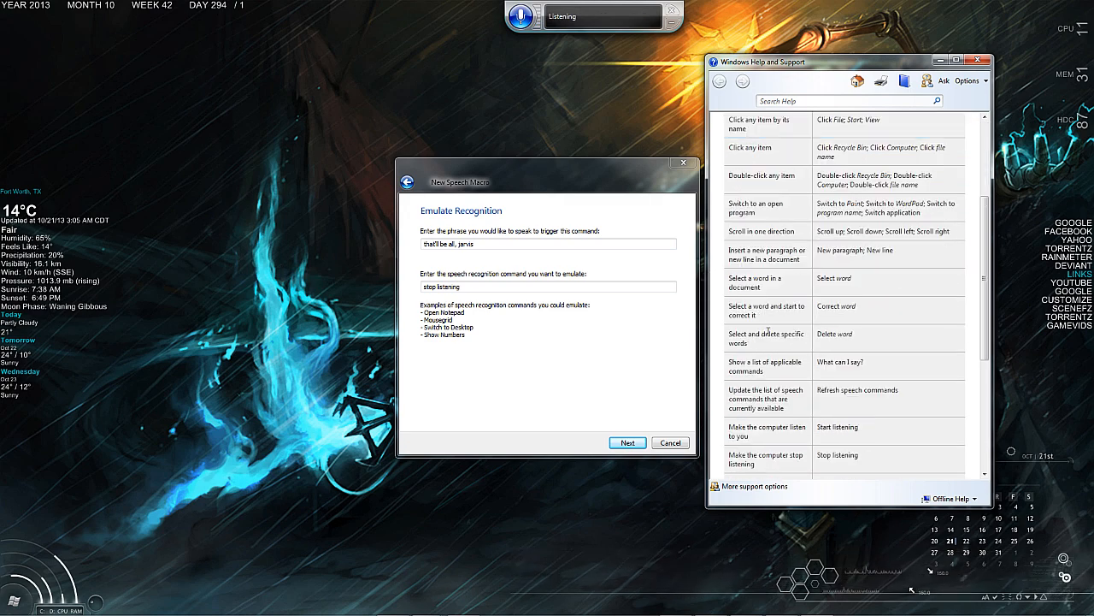
{"action": "scroll", "coordinate": [767, 336], "scroll_direction": "down", "scroll_amount": 4}
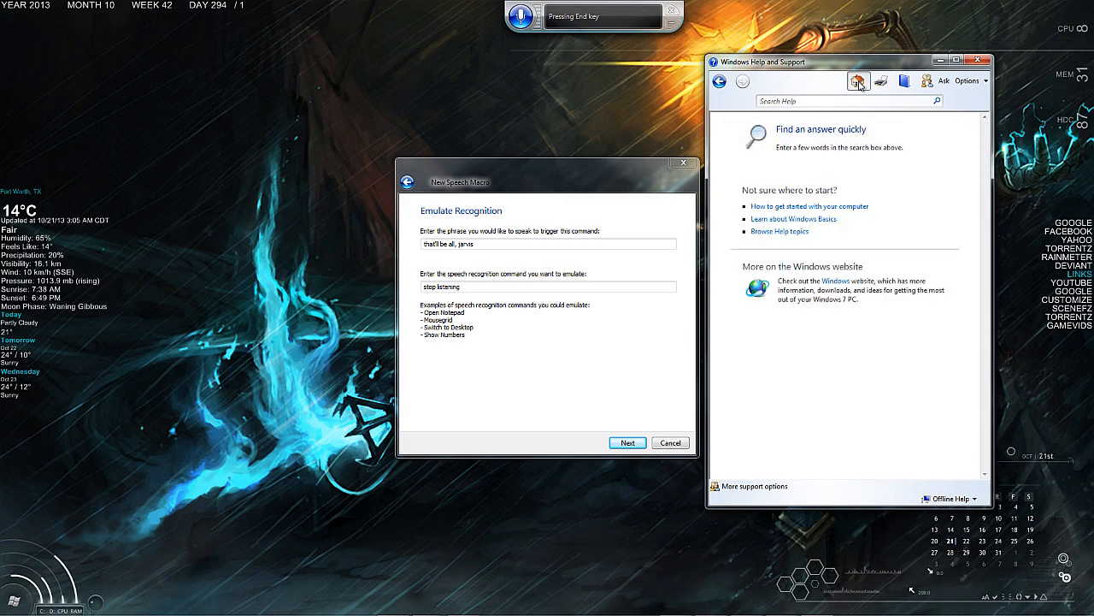
{"action": "left_click", "coordinate": [720, 81]}
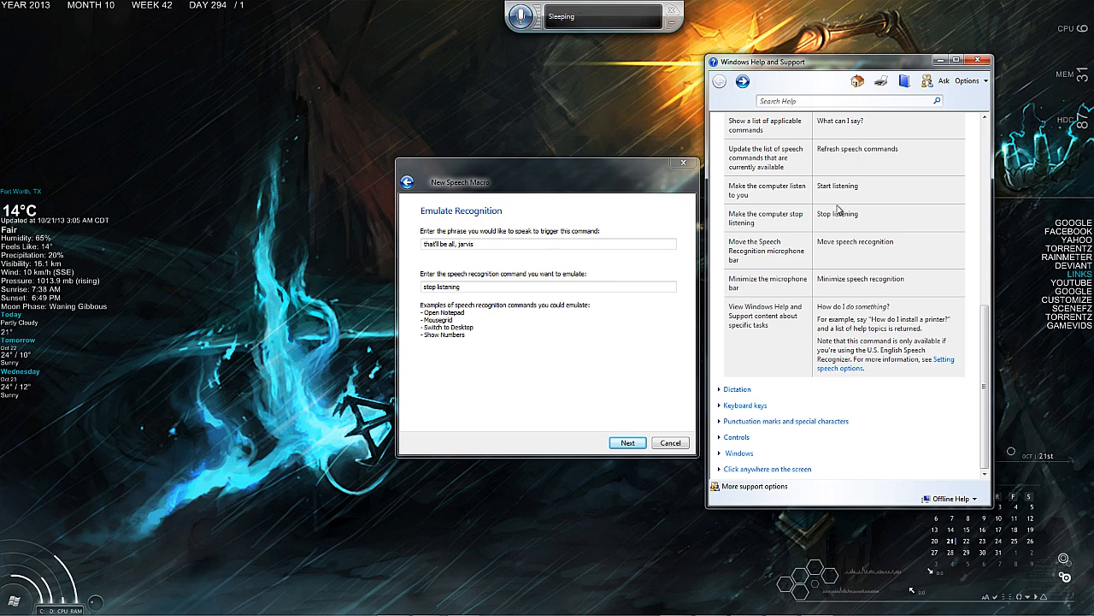
{"action": "scroll", "coordinate": [847, 237], "scroll_direction": "up", "scroll_amount": 1}
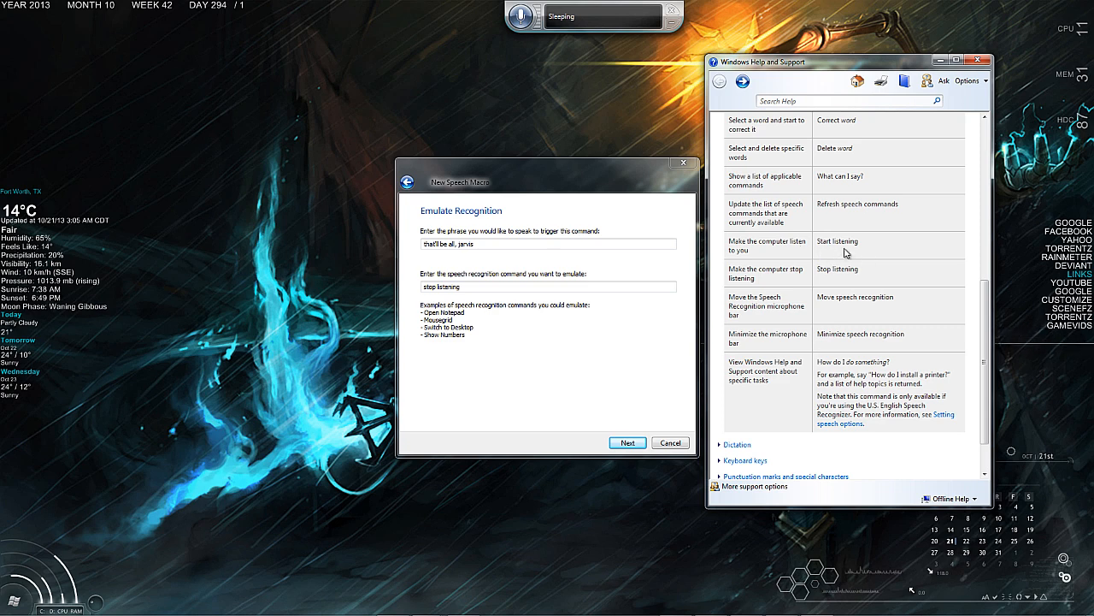
{"action": "scroll", "coordinate": [834, 233], "scroll_direction": "up", "scroll_amount": 1}
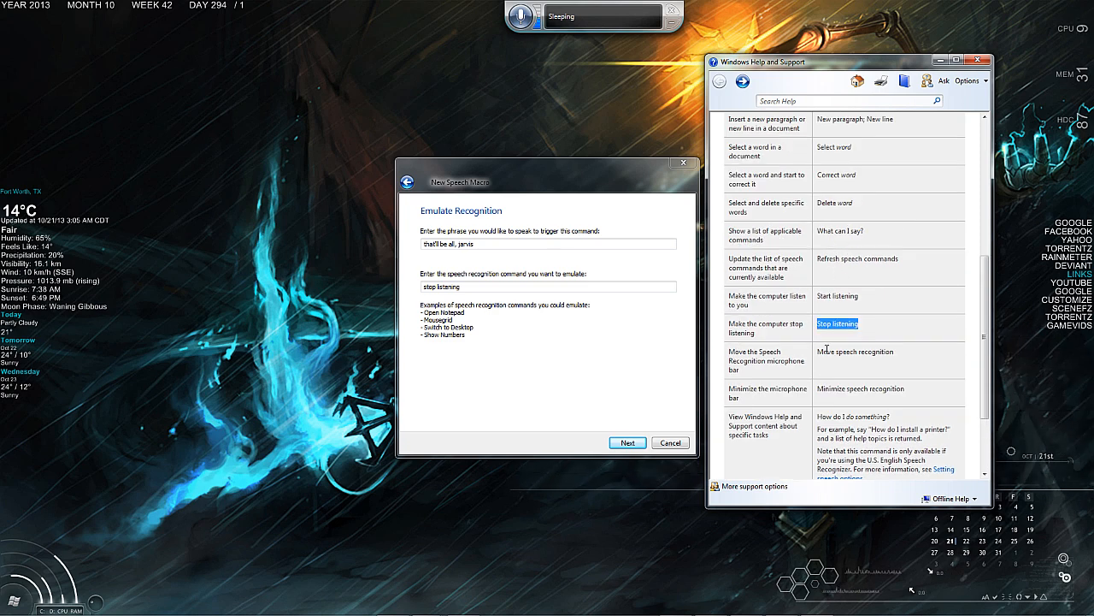
{"action": "left_click_drag", "start_coordinate": [816, 361], "coordinate": [911, 362]}
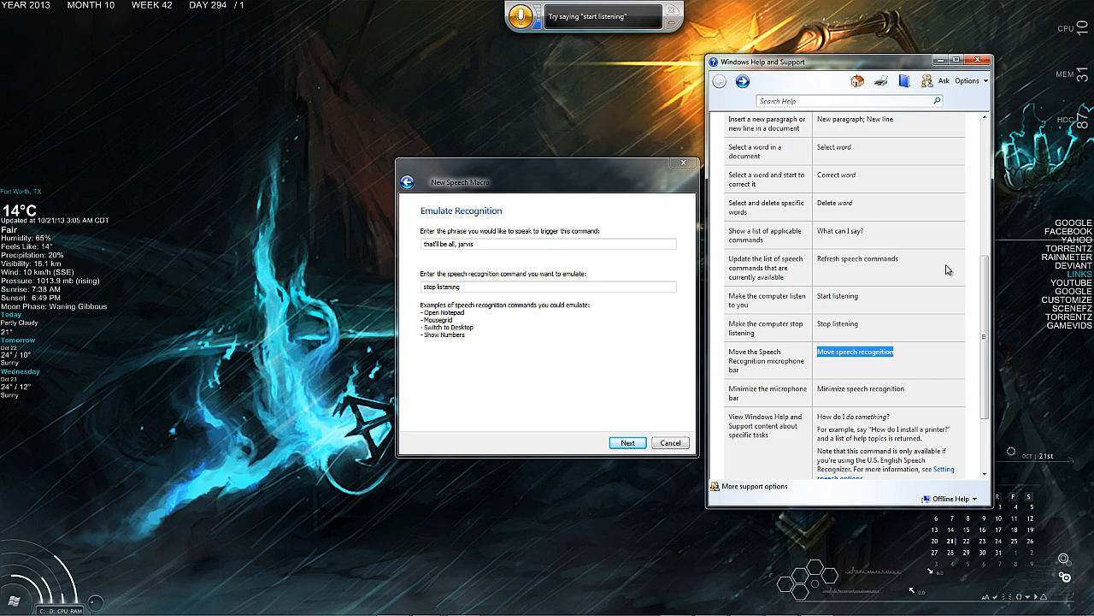
{"action": "left_click", "coordinate": [980, 62]}
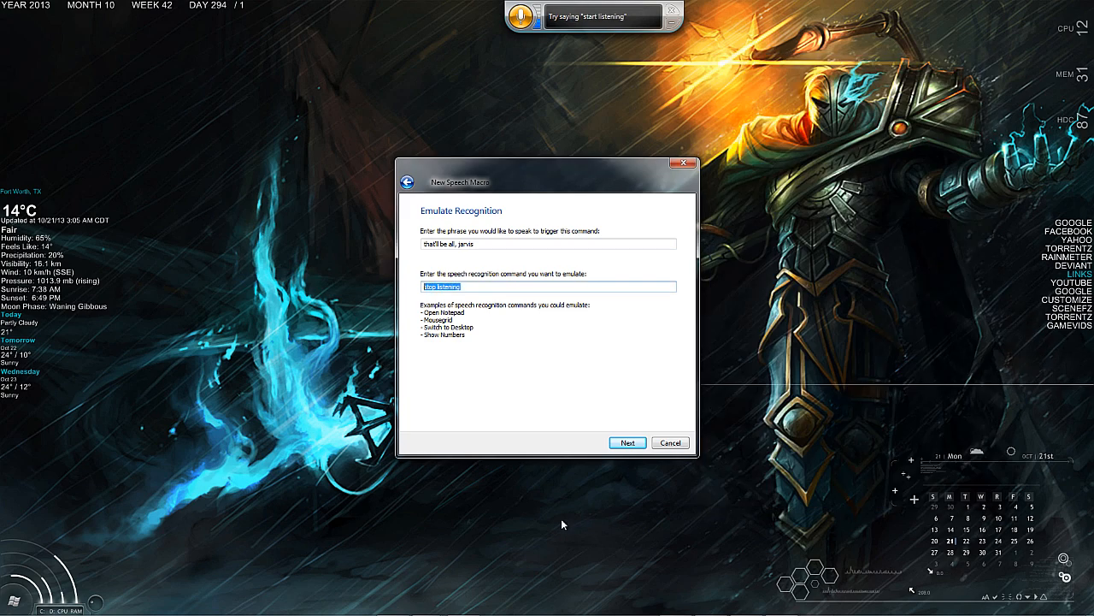
Create the digitally signed "that'll be all, jarvis" macro under the suggested filename and dismiss the confirmation
{"action": "left_click", "coordinate": [629, 443]}
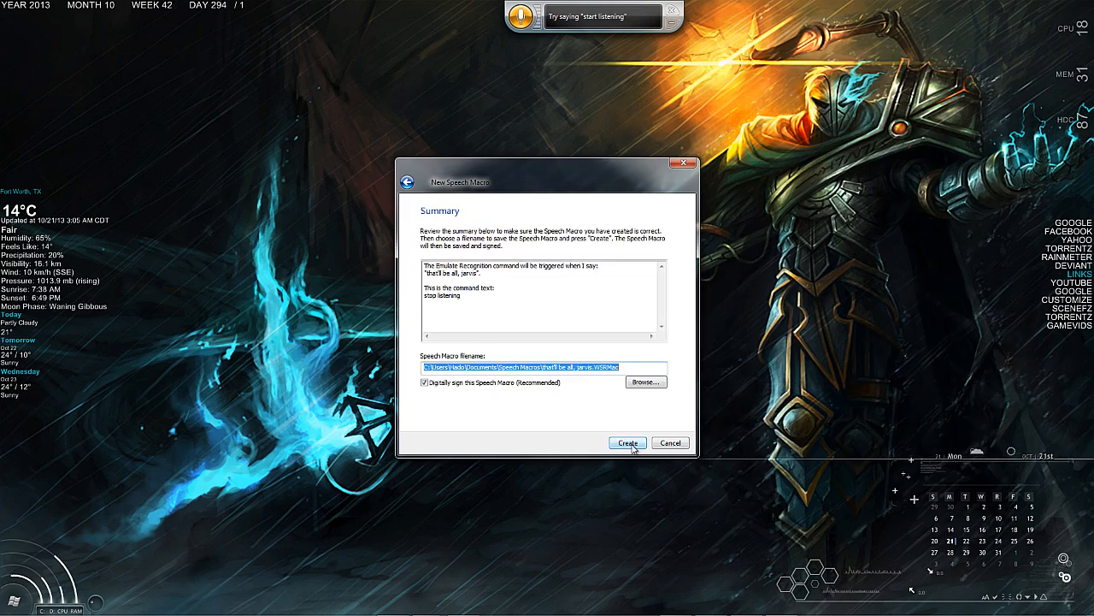
{"action": "left_click", "coordinate": [628, 443]}
{"action": "left_click", "coordinate": [623, 384]}
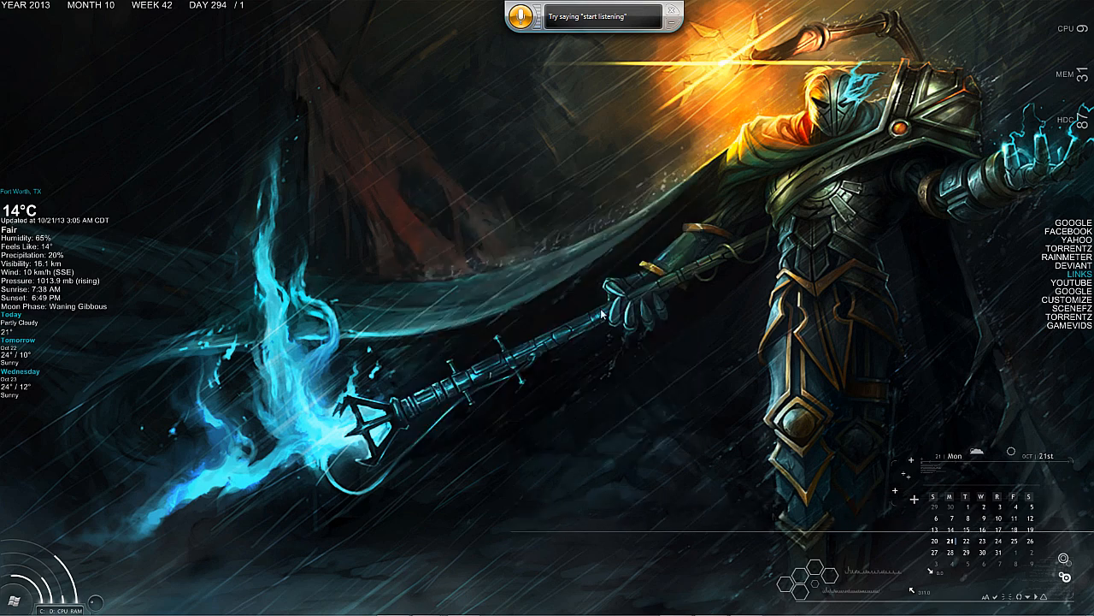
Open the Windows Sounds settings, examine the sounds assigned to the speech recognition Off and Sleep events, and close the dialog
{"action": "mouse_move", "coordinate": [393, 614]}
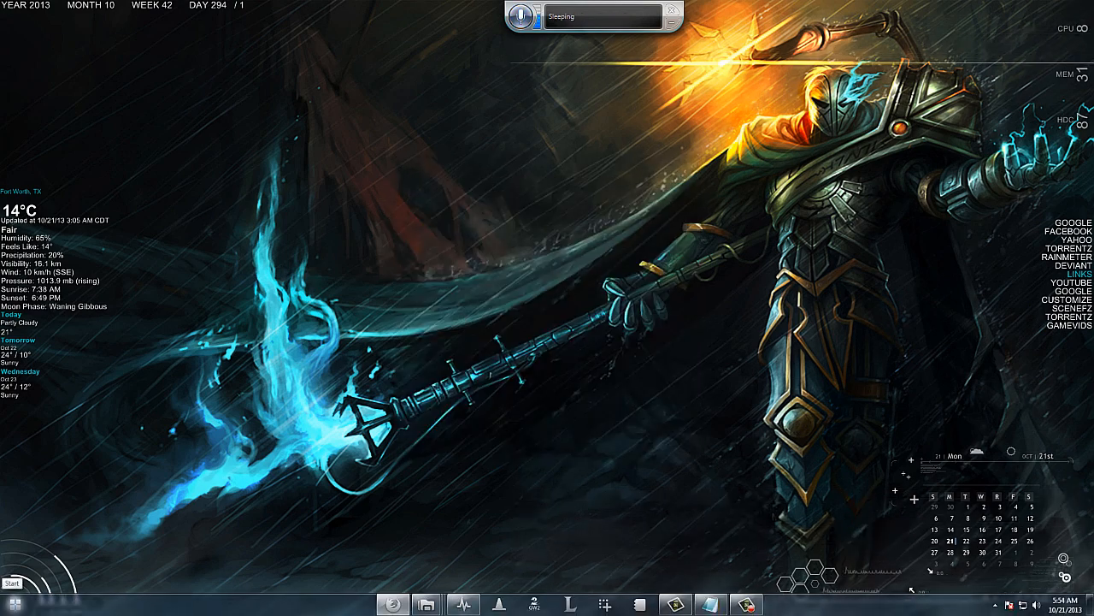
{"action": "key", "text": "super"}
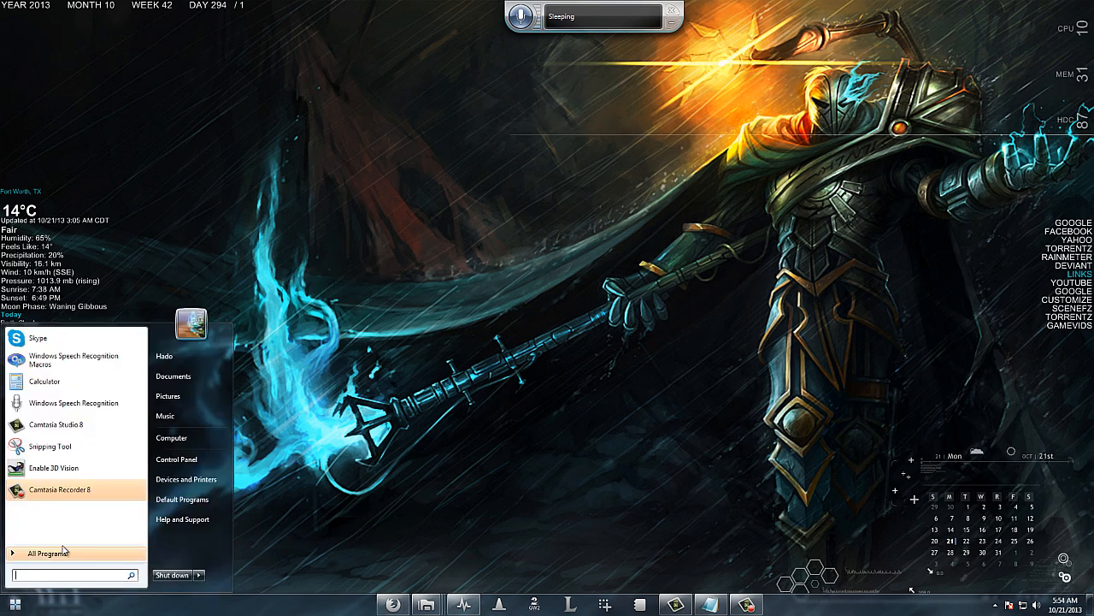
{"action": "right_click", "coordinate": [1038, 606]}
{"action": "left_click", "coordinate": [1002, 576]}
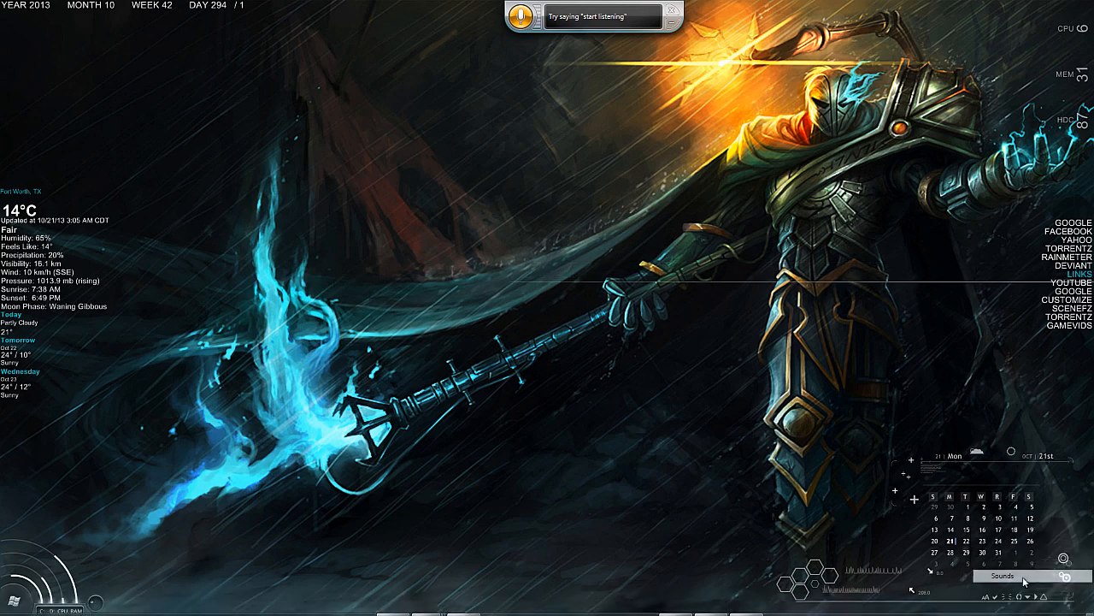
{"action": "right_click", "coordinate": [1037, 605]}
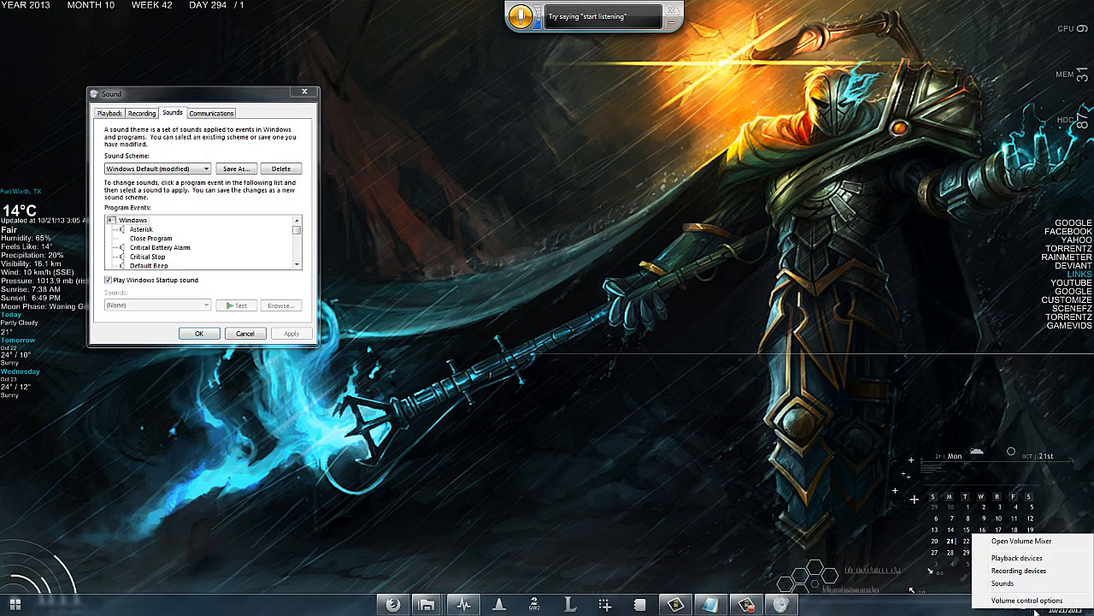
{"action": "left_click", "coordinate": [923, 591]}
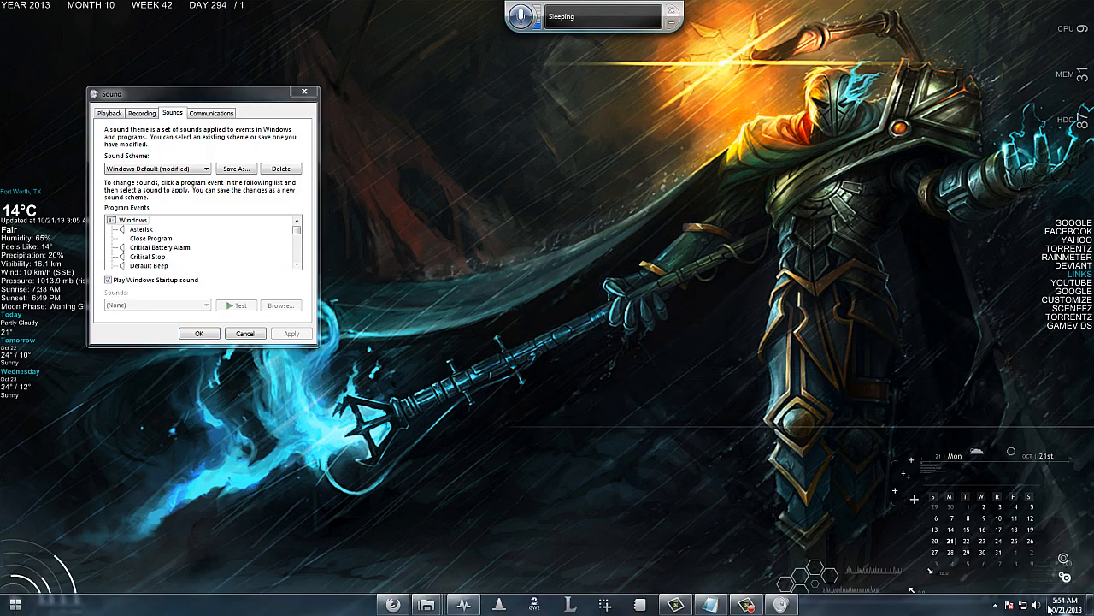
{"action": "right_click", "coordinate": [1037, 604]}
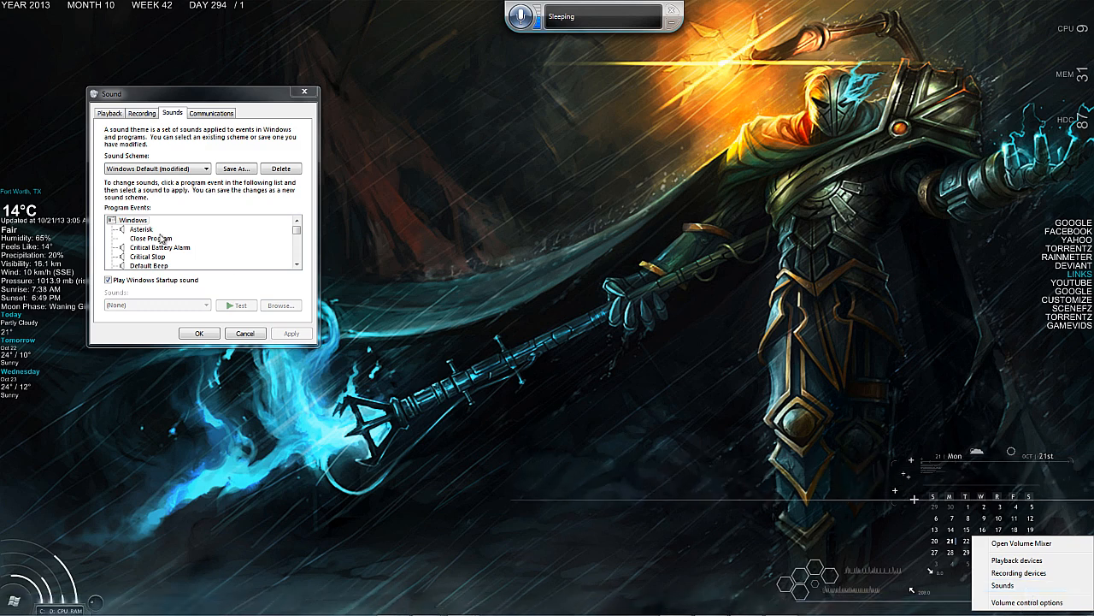
{"action": "left_click", "coordinate": [296, 239]}
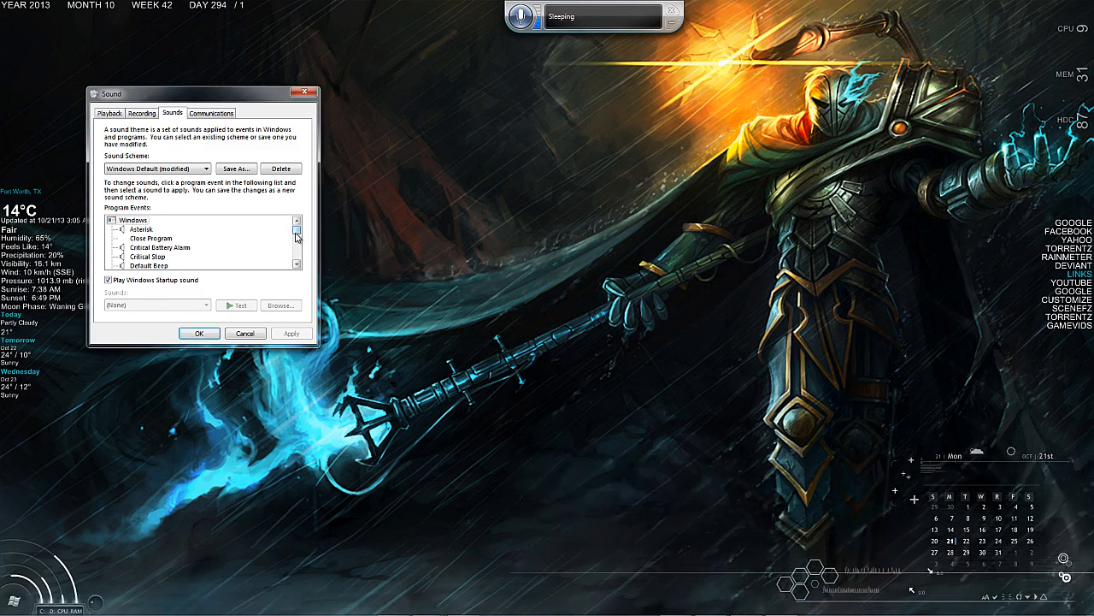
{"action": "left_click_drag", "start_coordinate": [296, 238], "coordinate": [297, 261]}
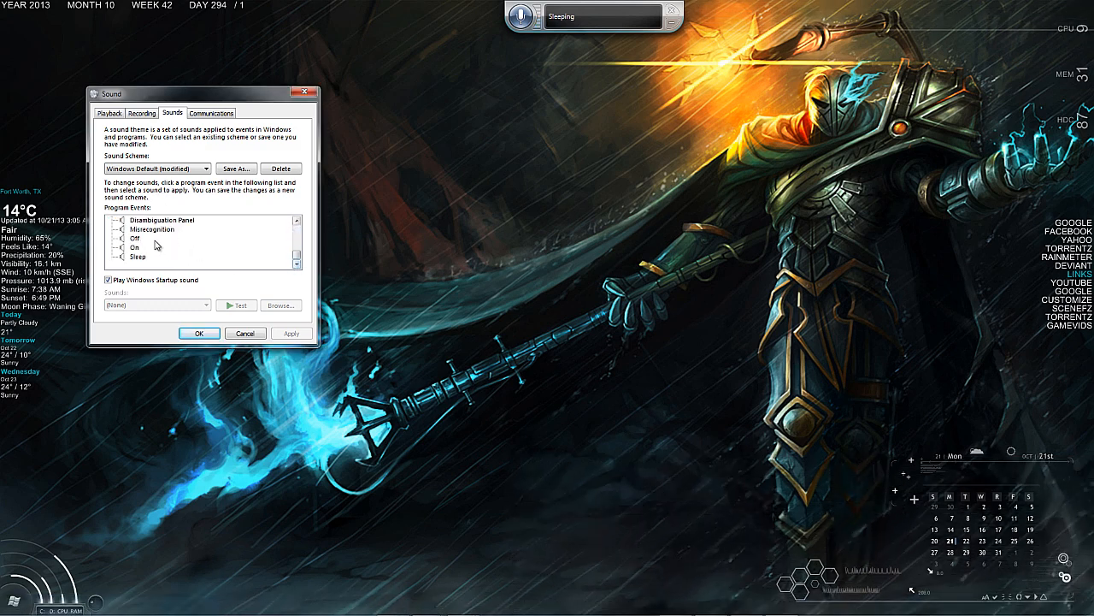
{"action": "left_click", "coordinate": [135, 239]}
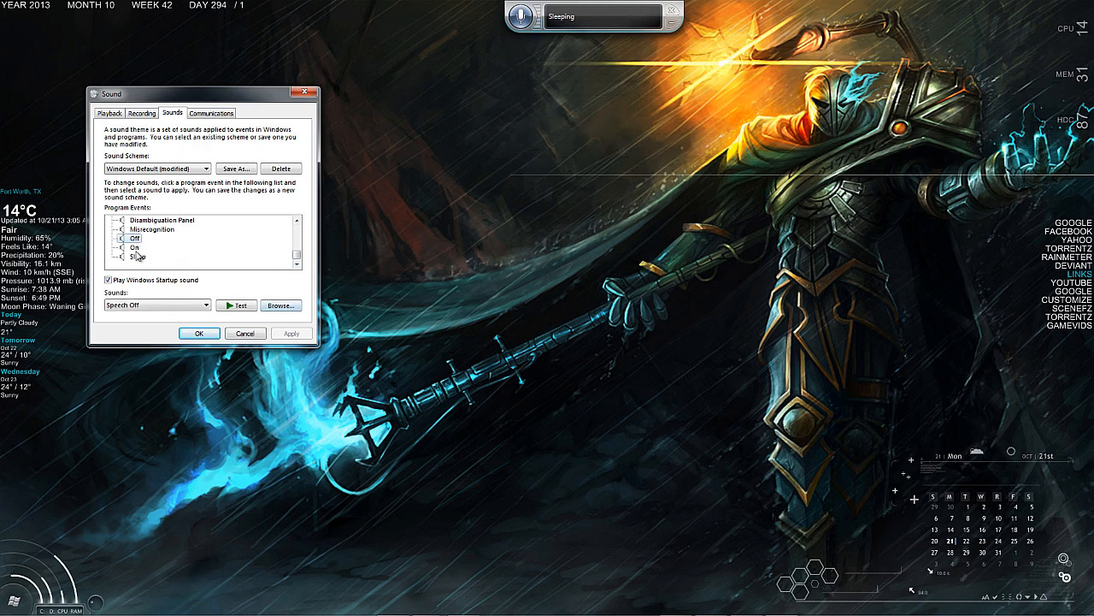
{"action": "left_click", "coordinate": [137, 256]}
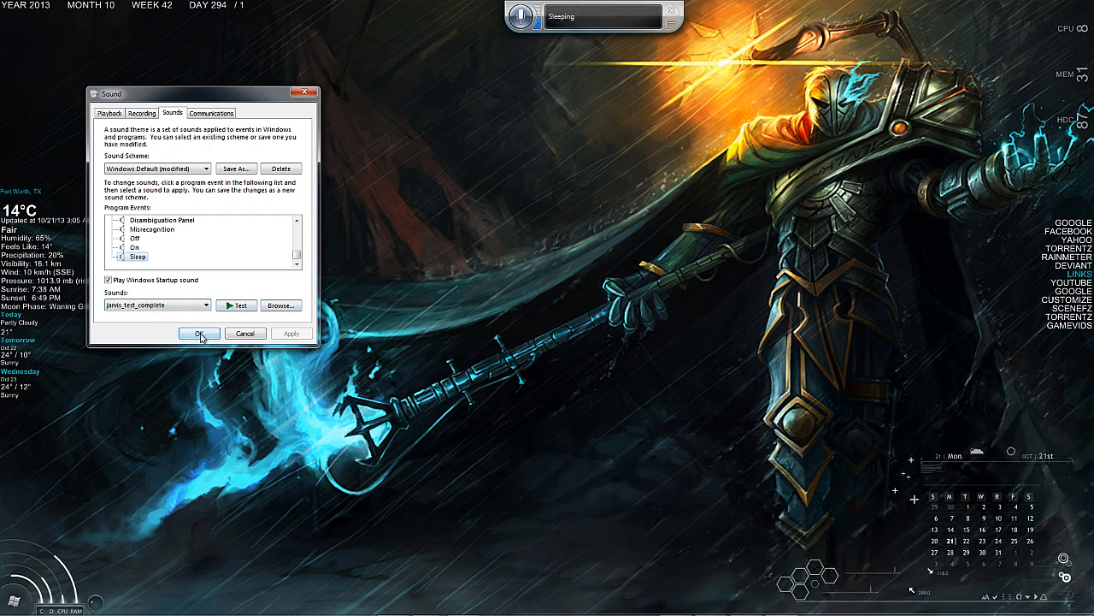
{"action": "left_click", "coordinate": [202, 334]}
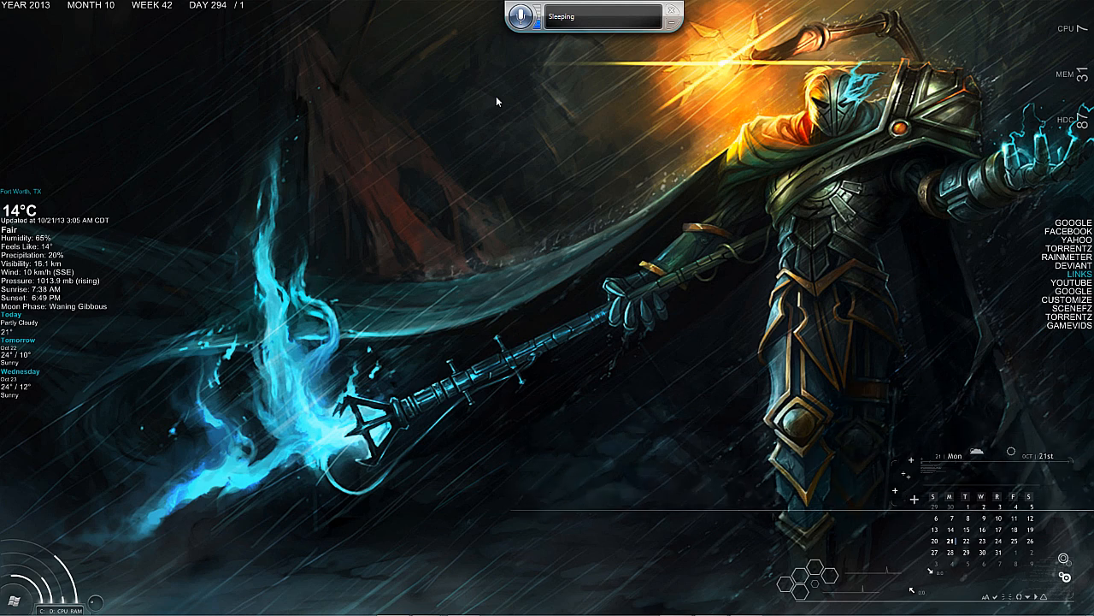
Start a new Send Keystrokes speech macro with the trigger phrase "jarvis, turn it up"
{"action": "left_click_drag", "start_coordinate": [588, 23], "coordinate": [1093, 119]}
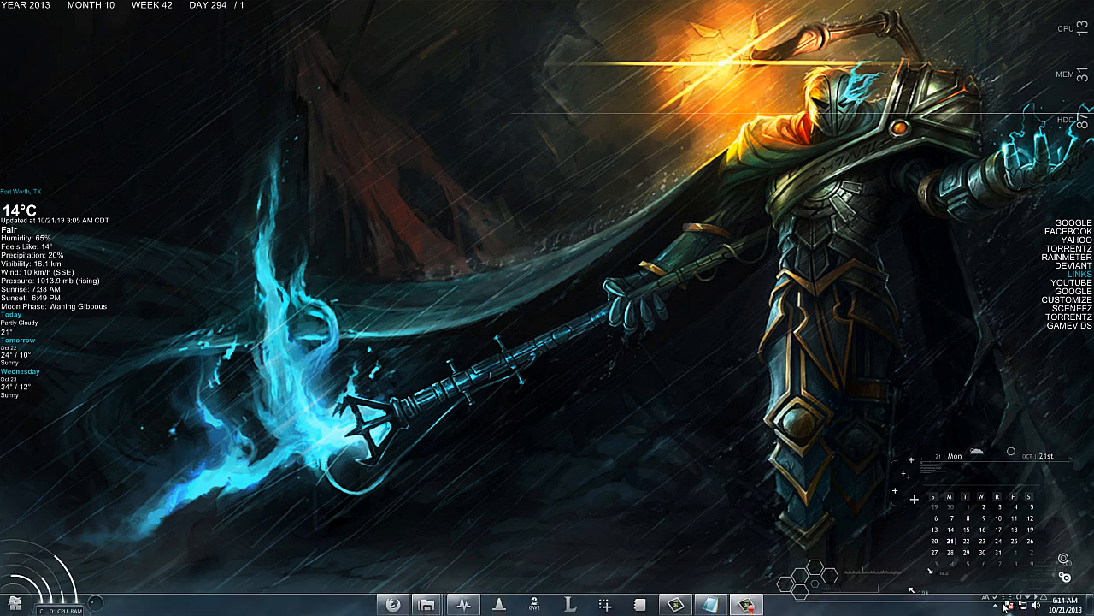
{"action": "left_click", "coordinate": [996, 605]}
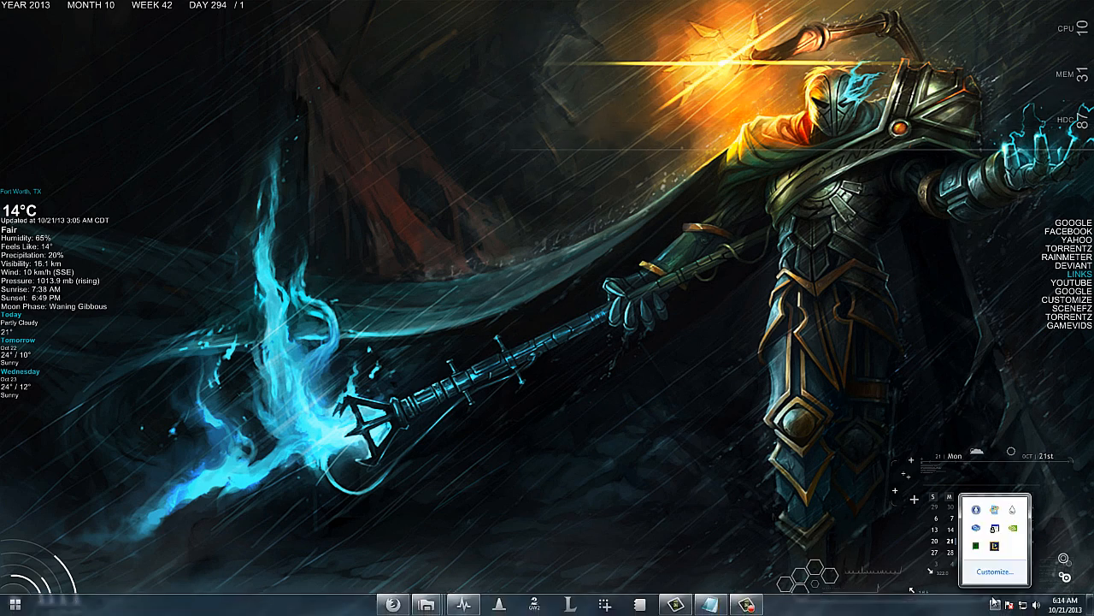
{"action": "right_click", "coordinate": [974, 526]}
{"action": "left_click", "coordinate": [910, 445]}
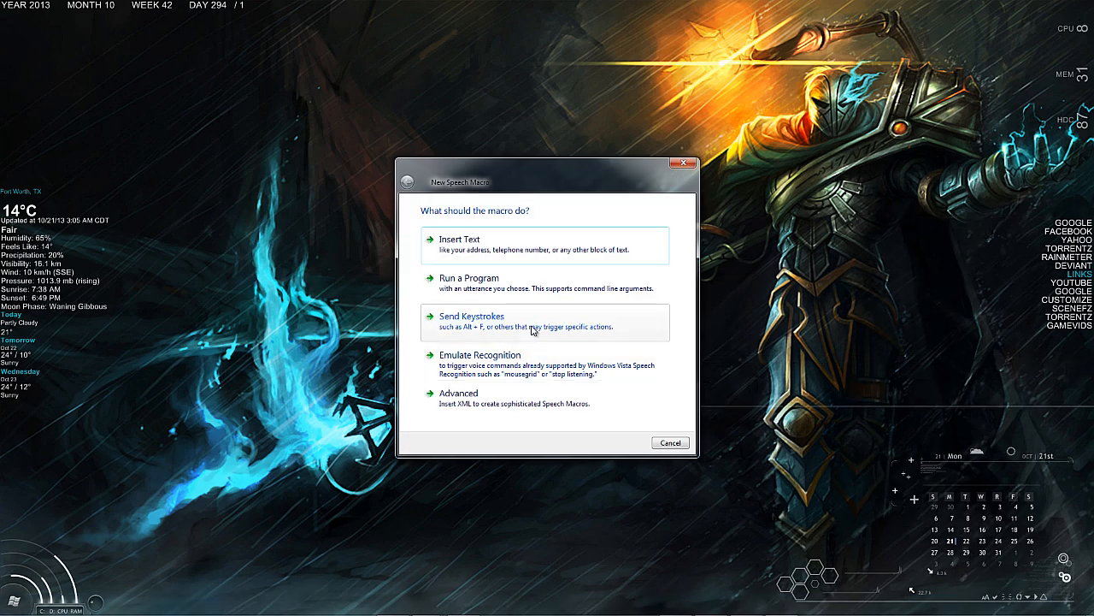
{"action": "left_click", "coordinate": [532, 330]}
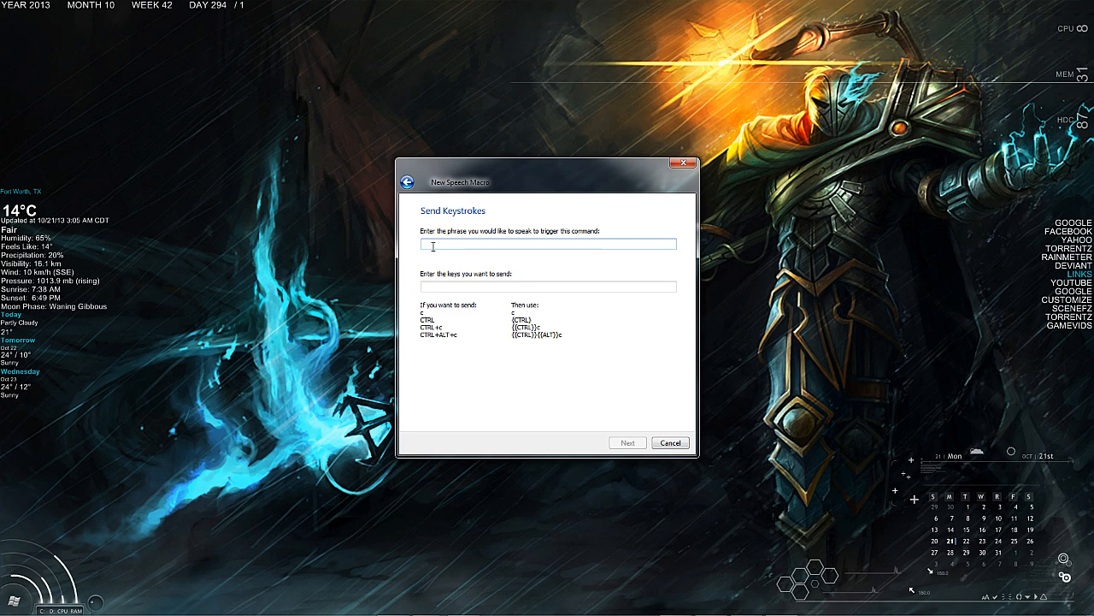
{"action": "type", "text": "is, turn it up"}
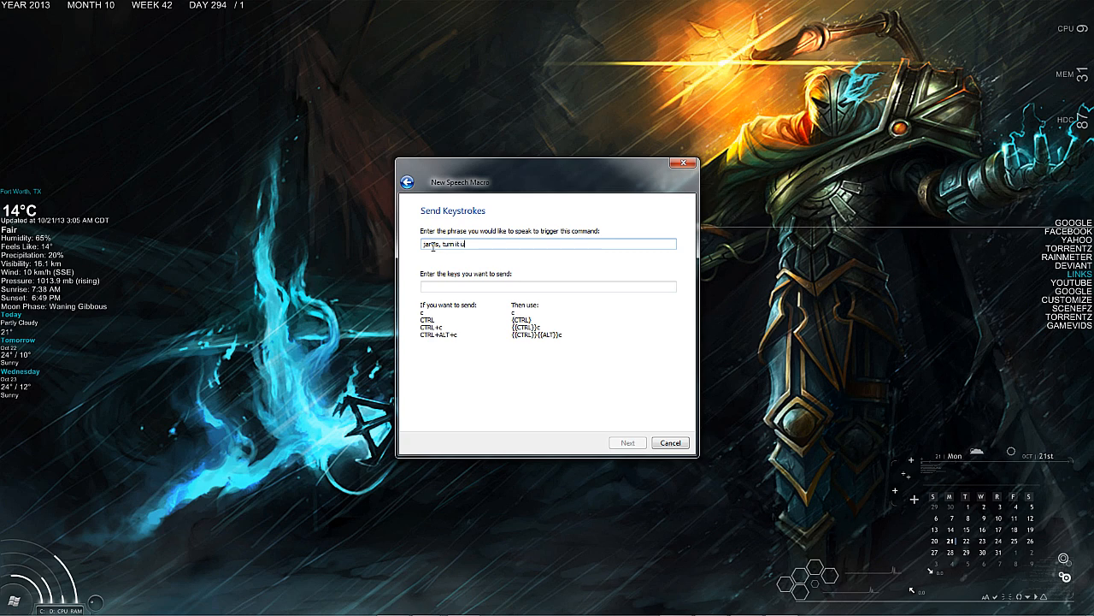
Set the keys to send to {{CTRL}}{{up}}{{up}}{{up}}{{up}}{up}
{"action": "left_click", "coordinate": [465, 288]}
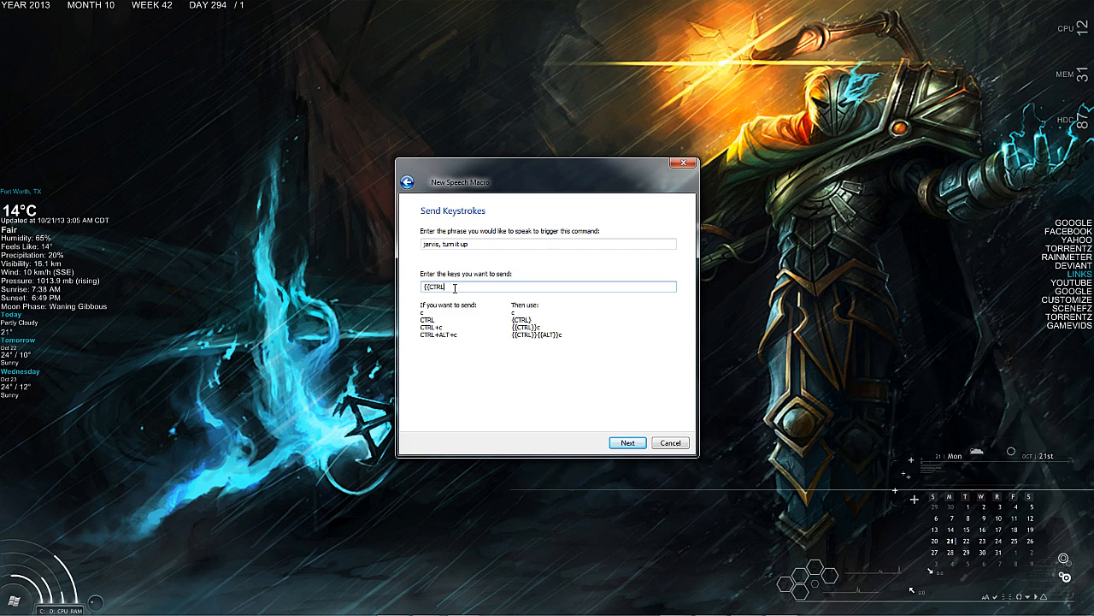
{"action": "type", "text": "}}{{UP"}
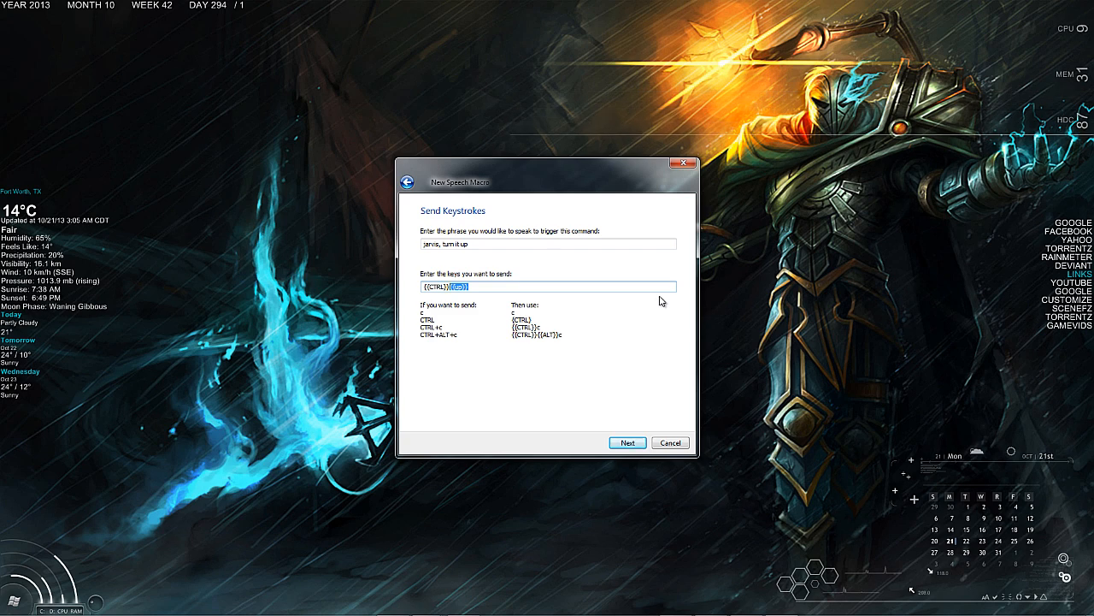
{"action": "key", "text": "Right"}
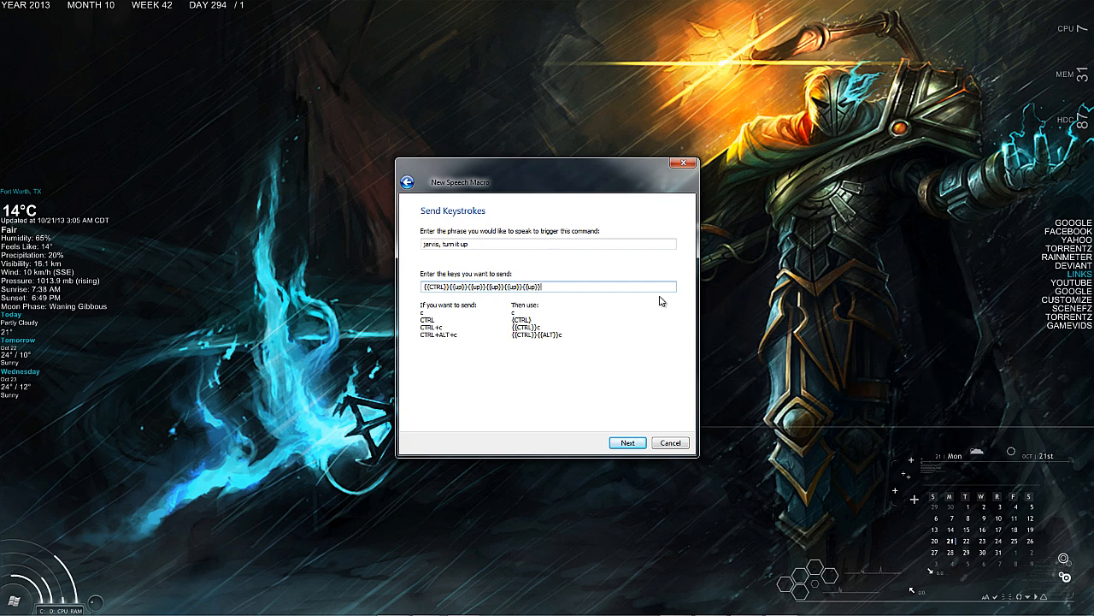
{"action": "key", "text": "BackSpace"}
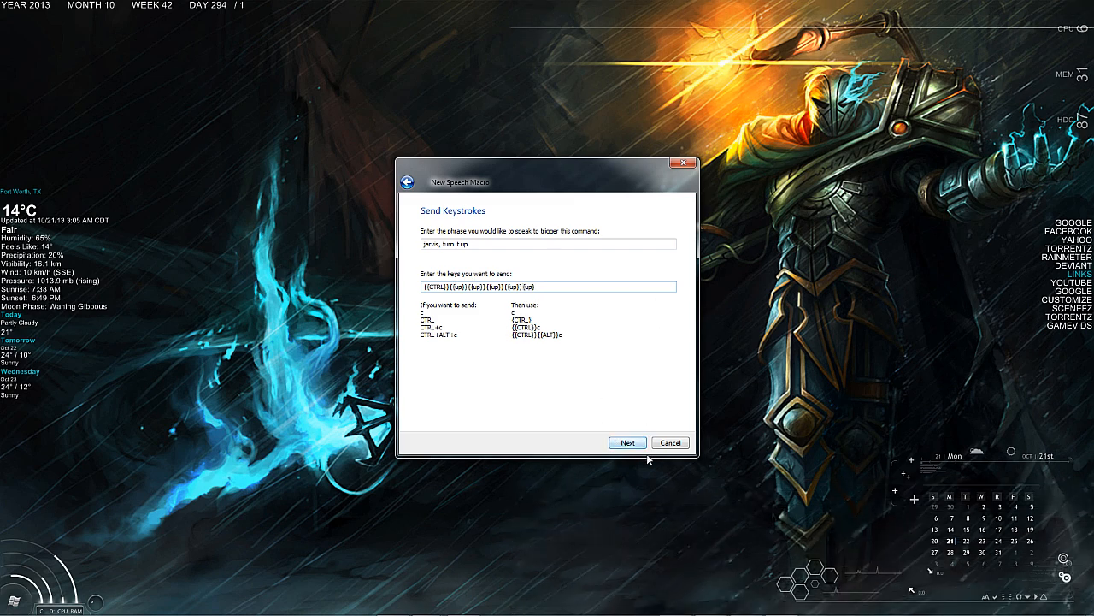
Create the digitally signed "jarvis, turn it up" macro under the suggested filename and dismiss the confirmation
{"action": "left_click", "coordinate": [628, 442]}
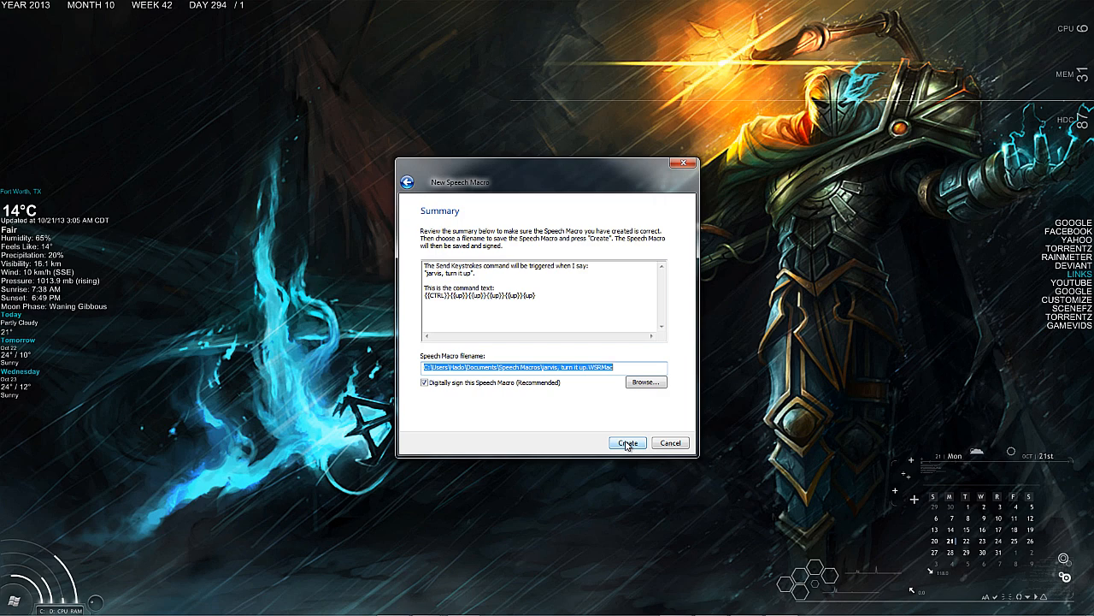
{"action": "left_click", "coordinate": [628, 442]}
{"action": "left_click", "coordinate": [623, 321]}
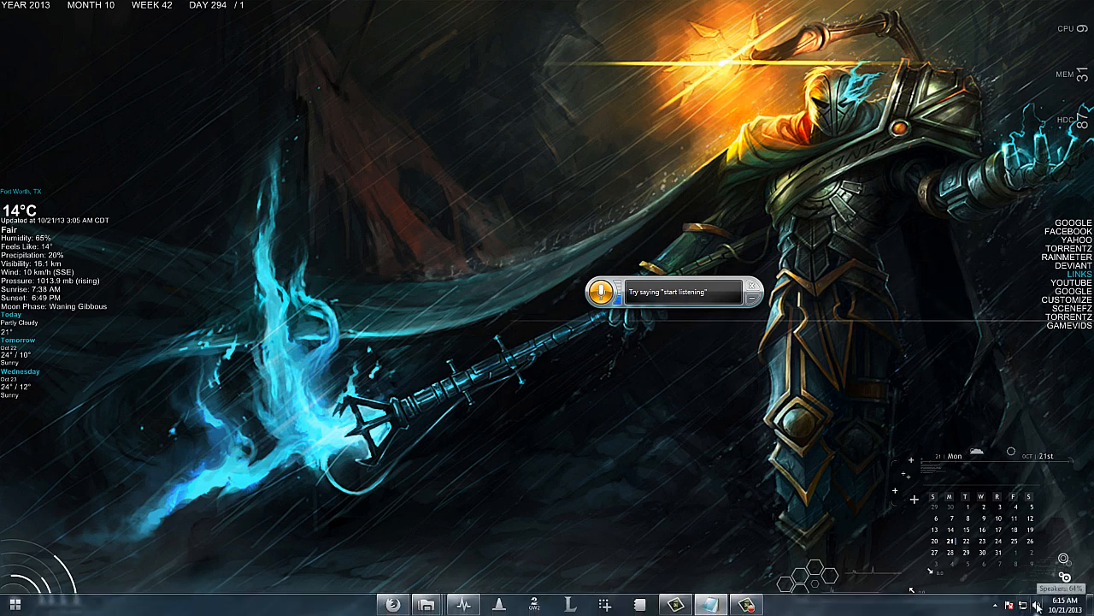
Open the speaker volume control and activate speech recognition to test the "jarvis, turn it up" macro
{"action": "left_click", "coordinate": [1037, 607]}
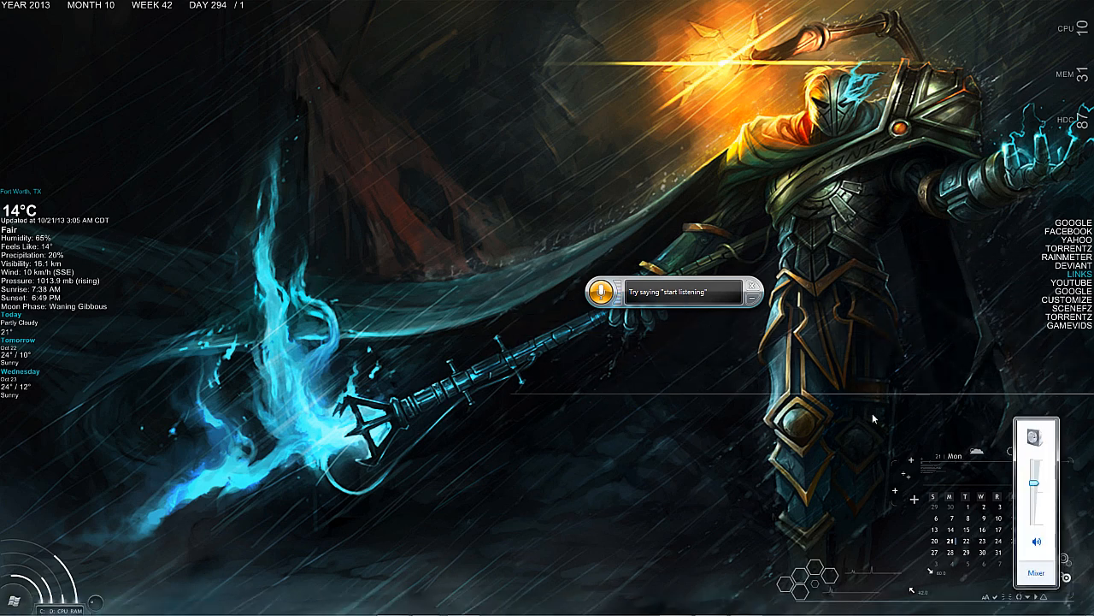
{"action": "left_click", "coordinate": [604, 293]}
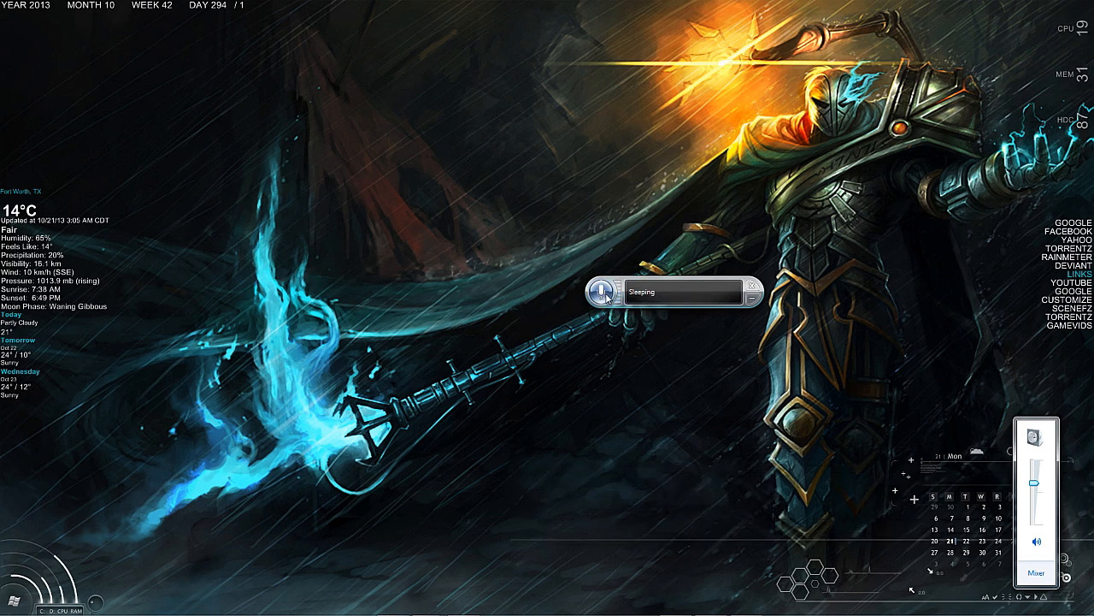